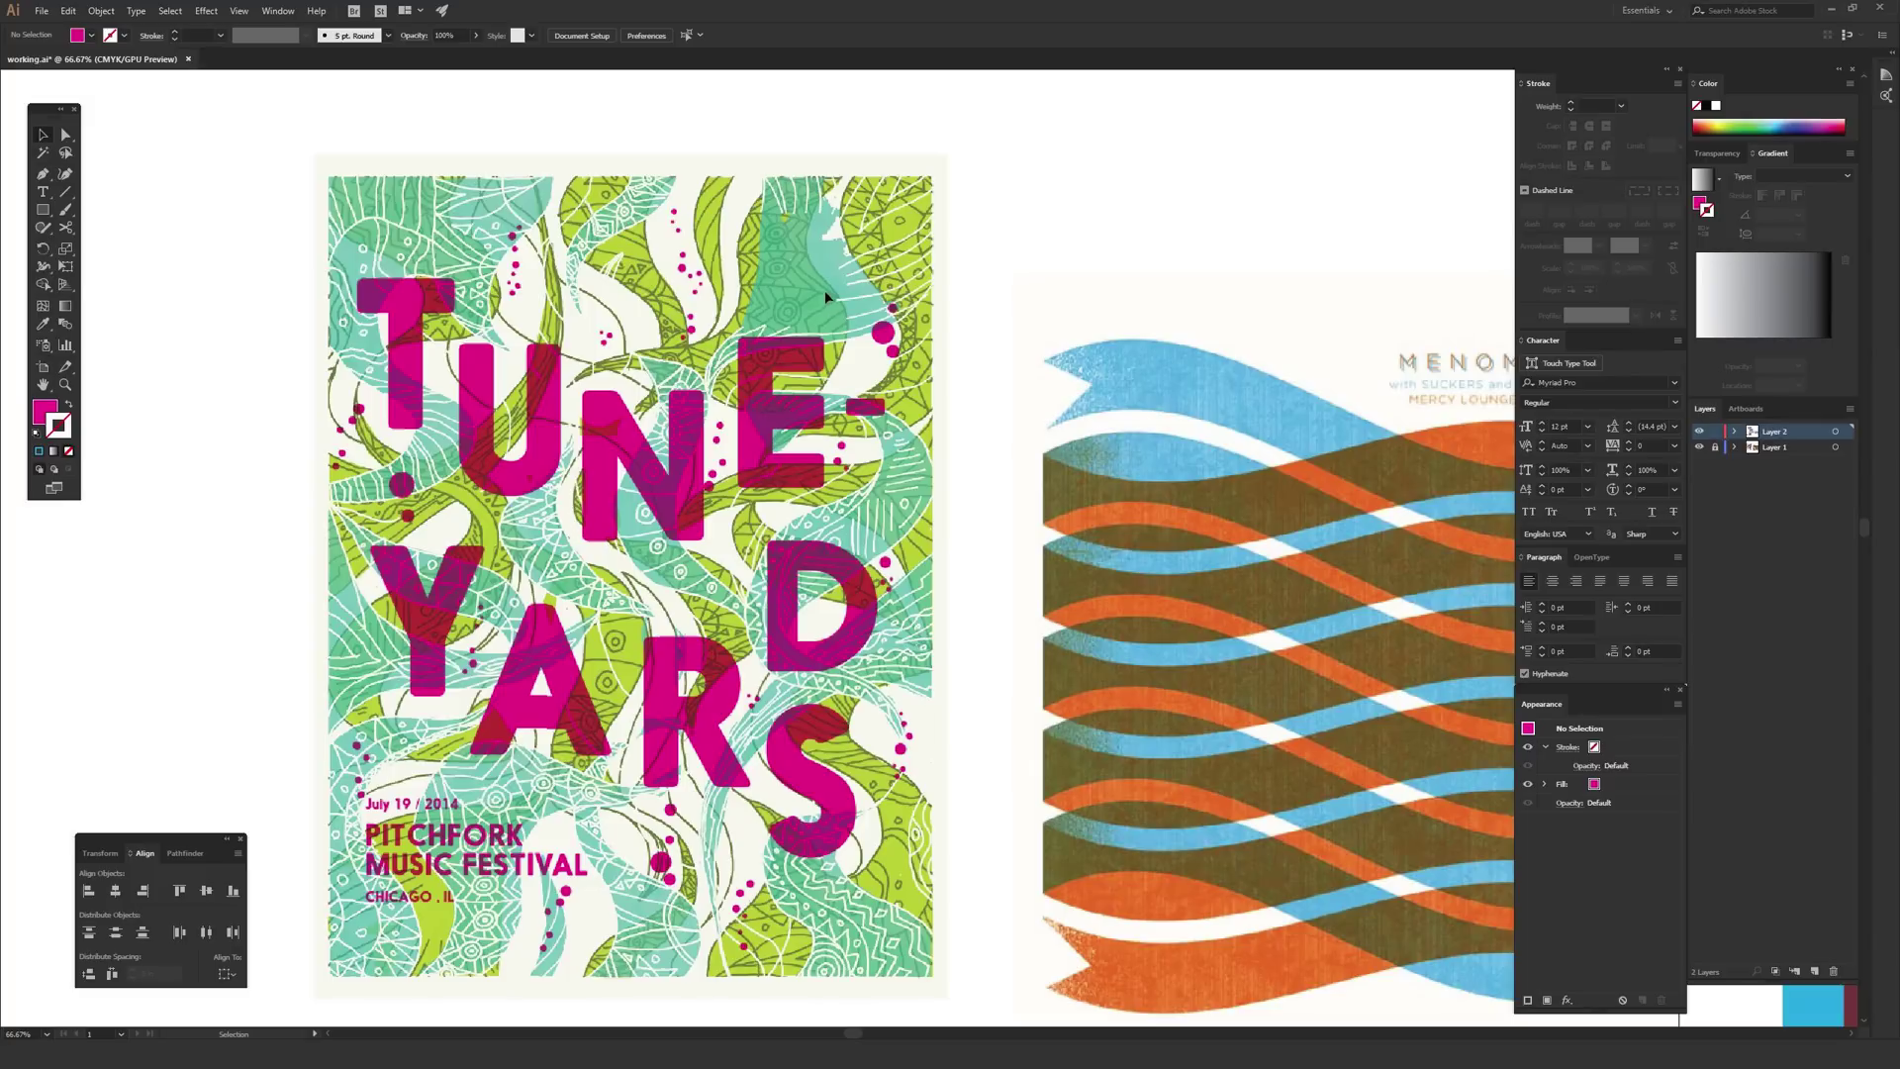
# Pan around the canvas to bring the full Menomena poster into view
pyautogui.moveTo(930, 493); pyautogui.dragTo(649, 394)
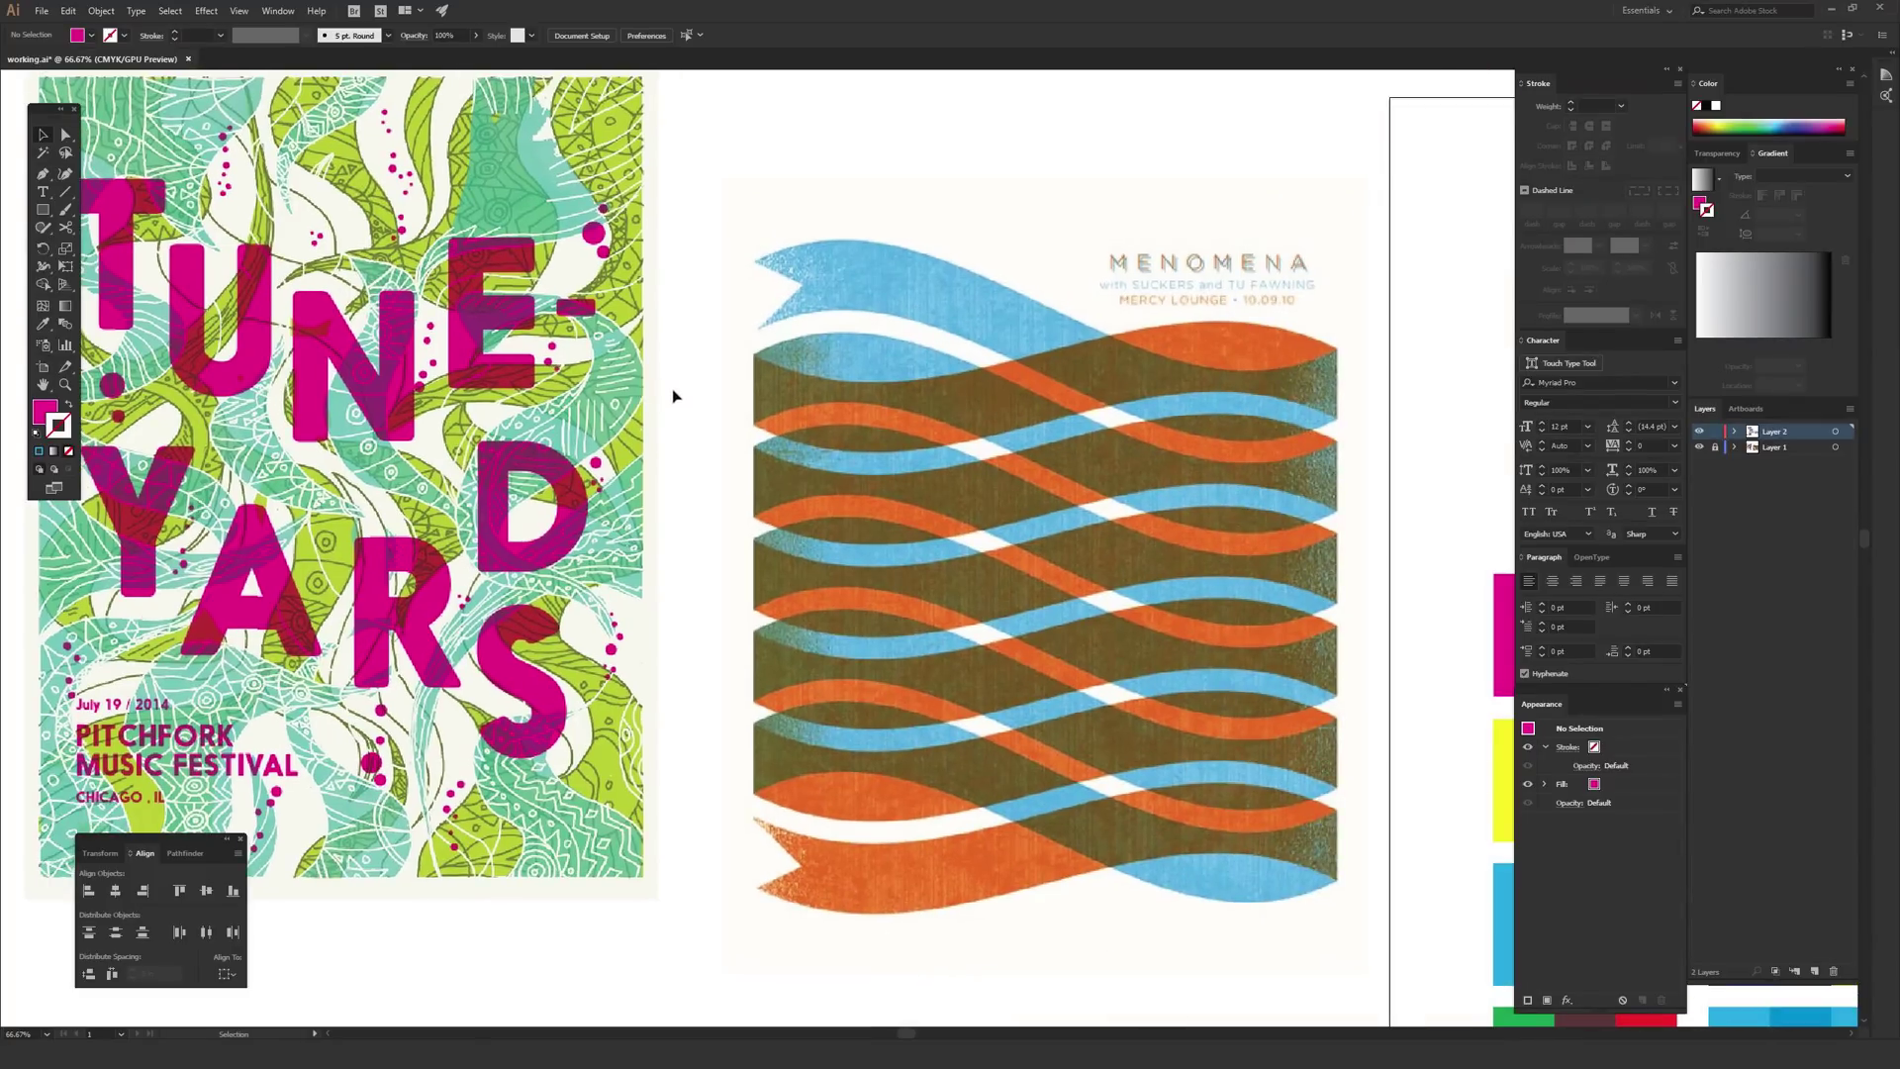
pyautogui.hscroll(-2, 687, 395)
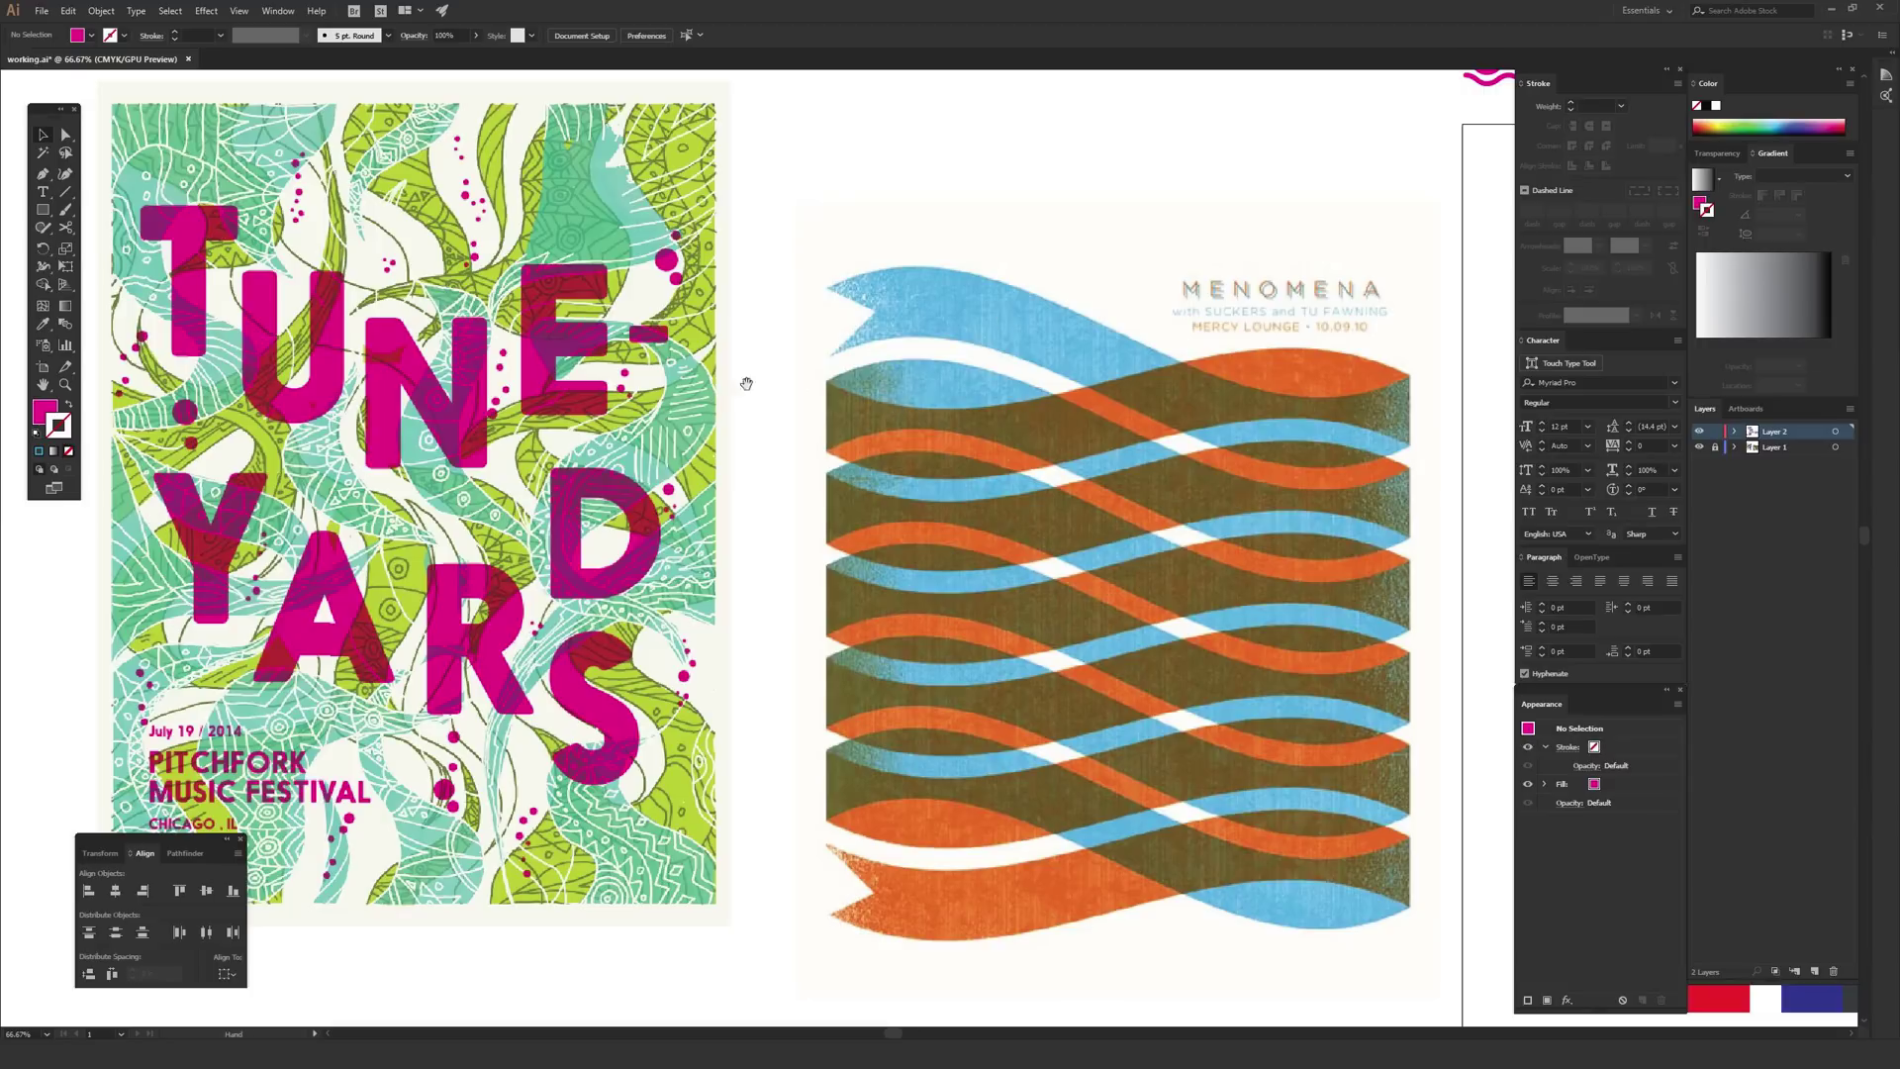
pyautogui.hscroll(-4, 719, 380)
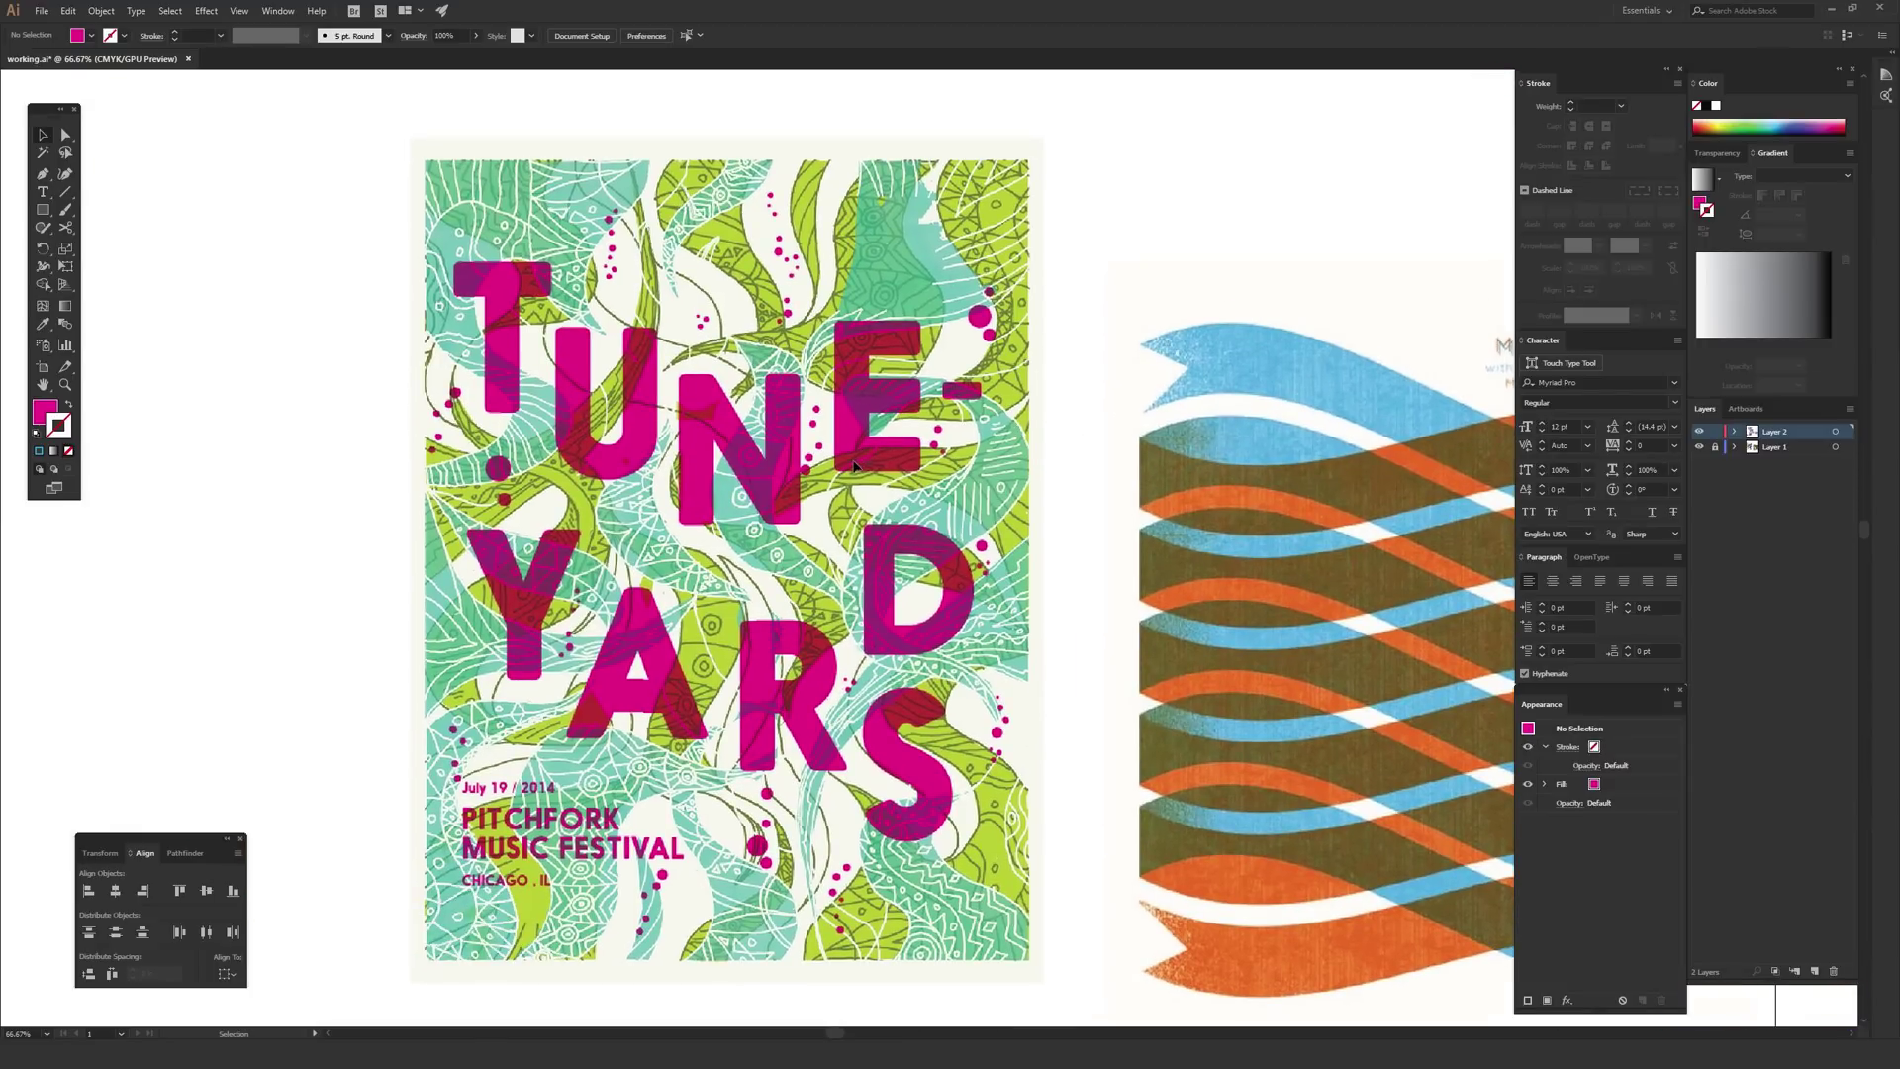
pyautogui.scroll(1, 862, 457)
# Zoom in on the overlapping Tune-Yards letters, then zoom out to 33.33% to see all artboards
pyautogui.moveTo(761, 440); pyautogui.dragTo(842, 550)
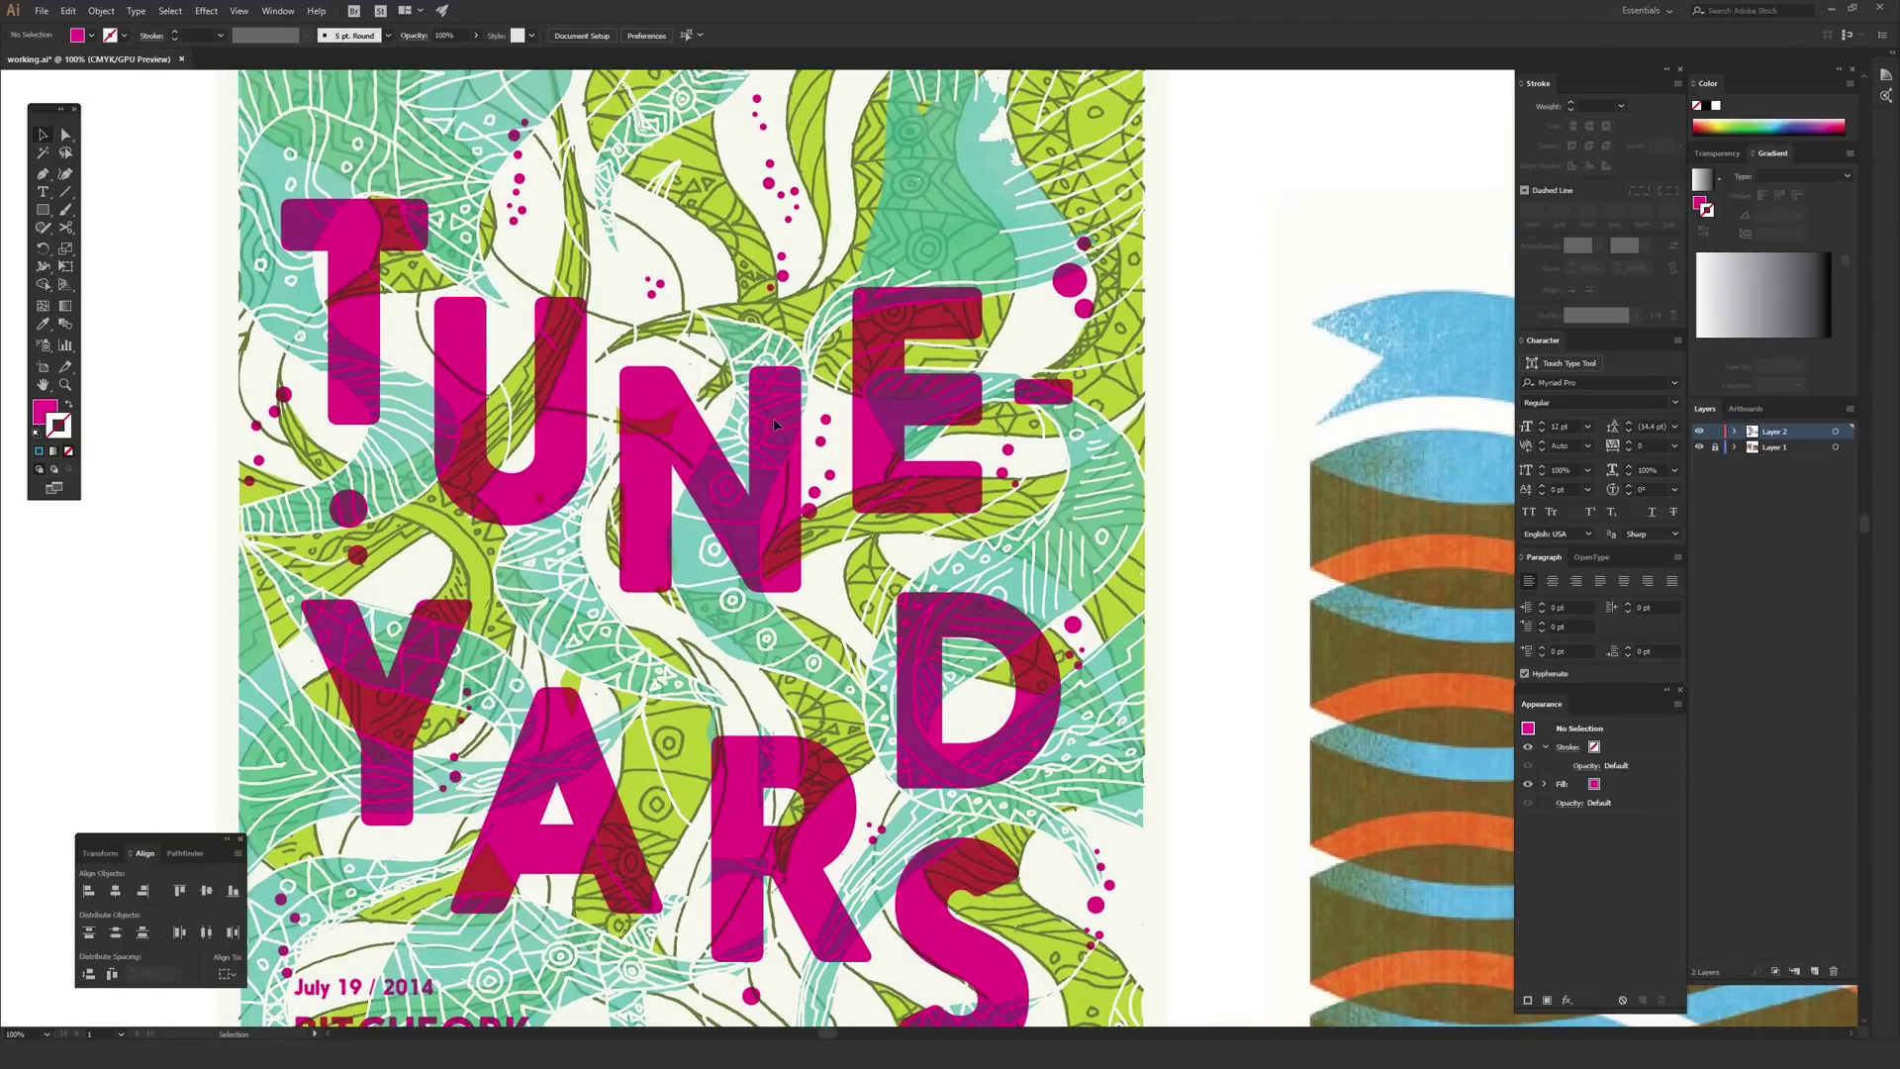
pyautogui.press('space')
pyautogui.scroll(3, 875, 411)
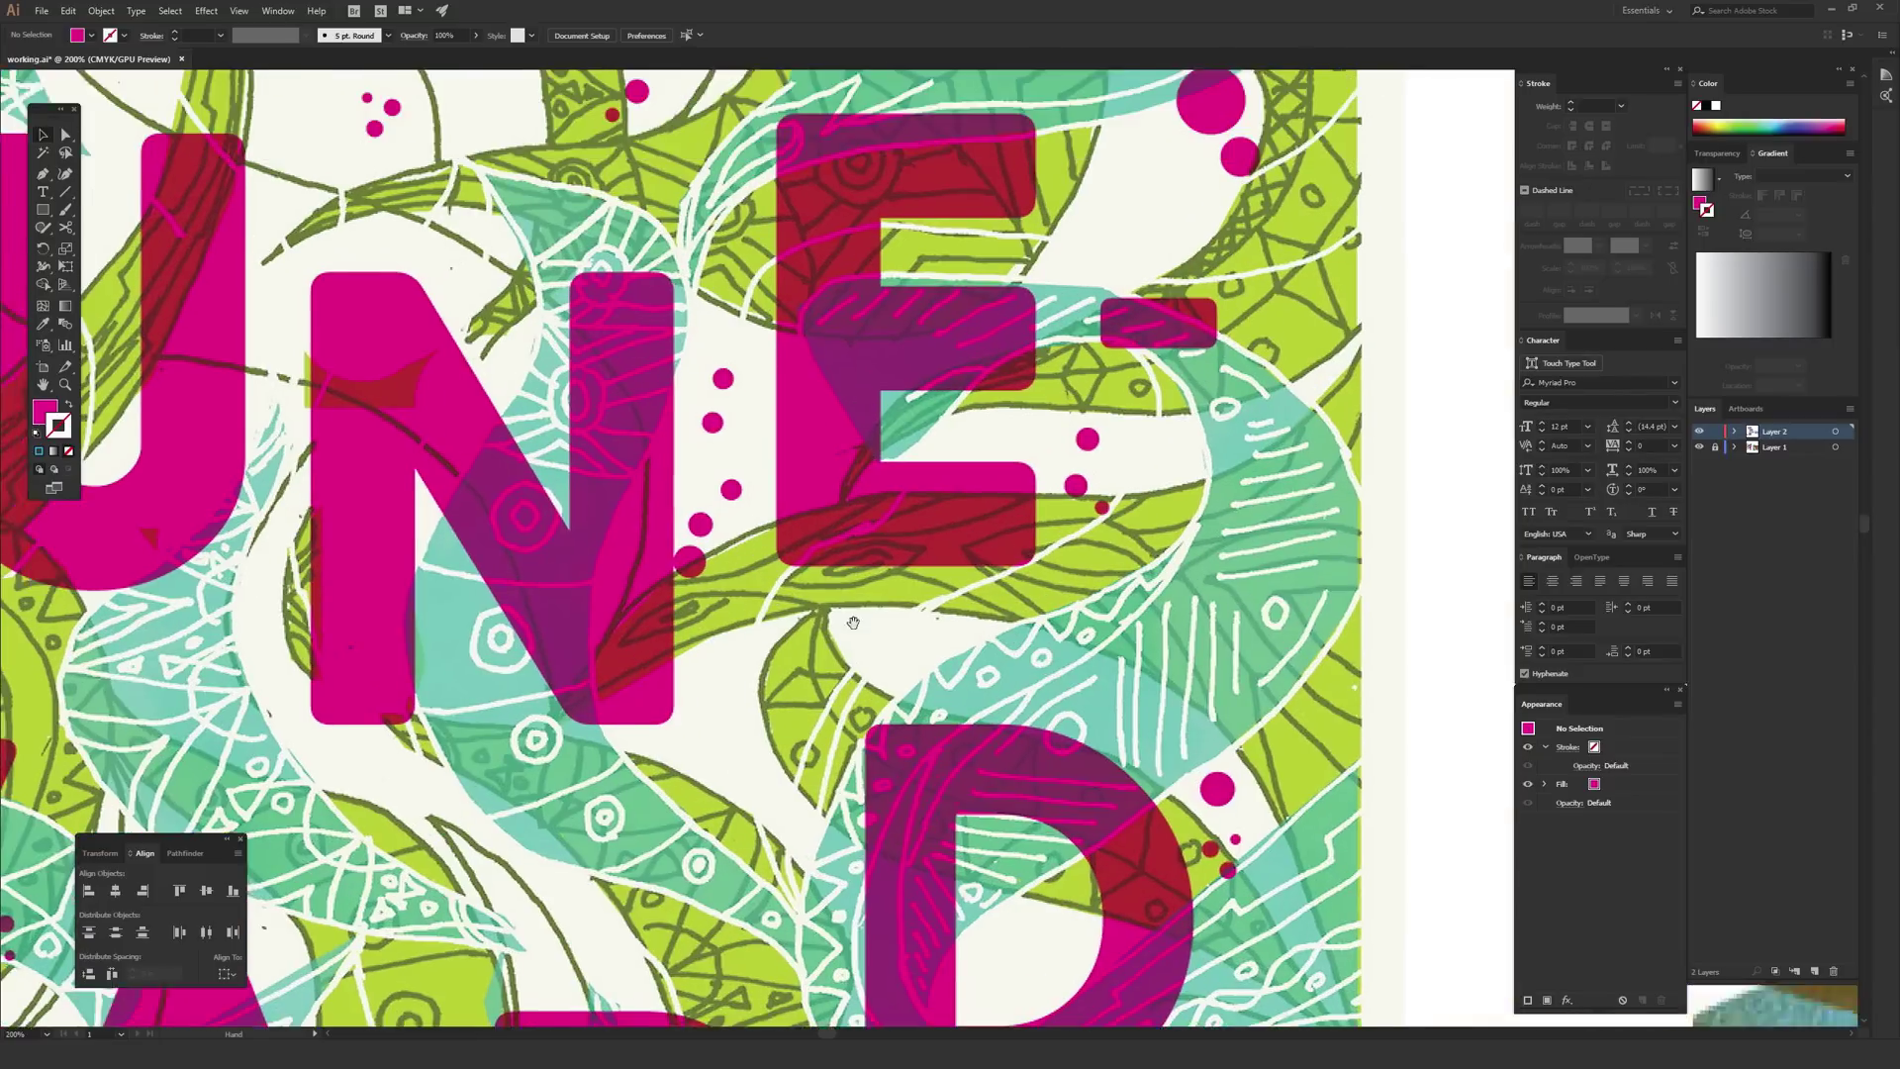
pyautogui.moveTo(924, 567); pyautogui.dragTo(861, 611)
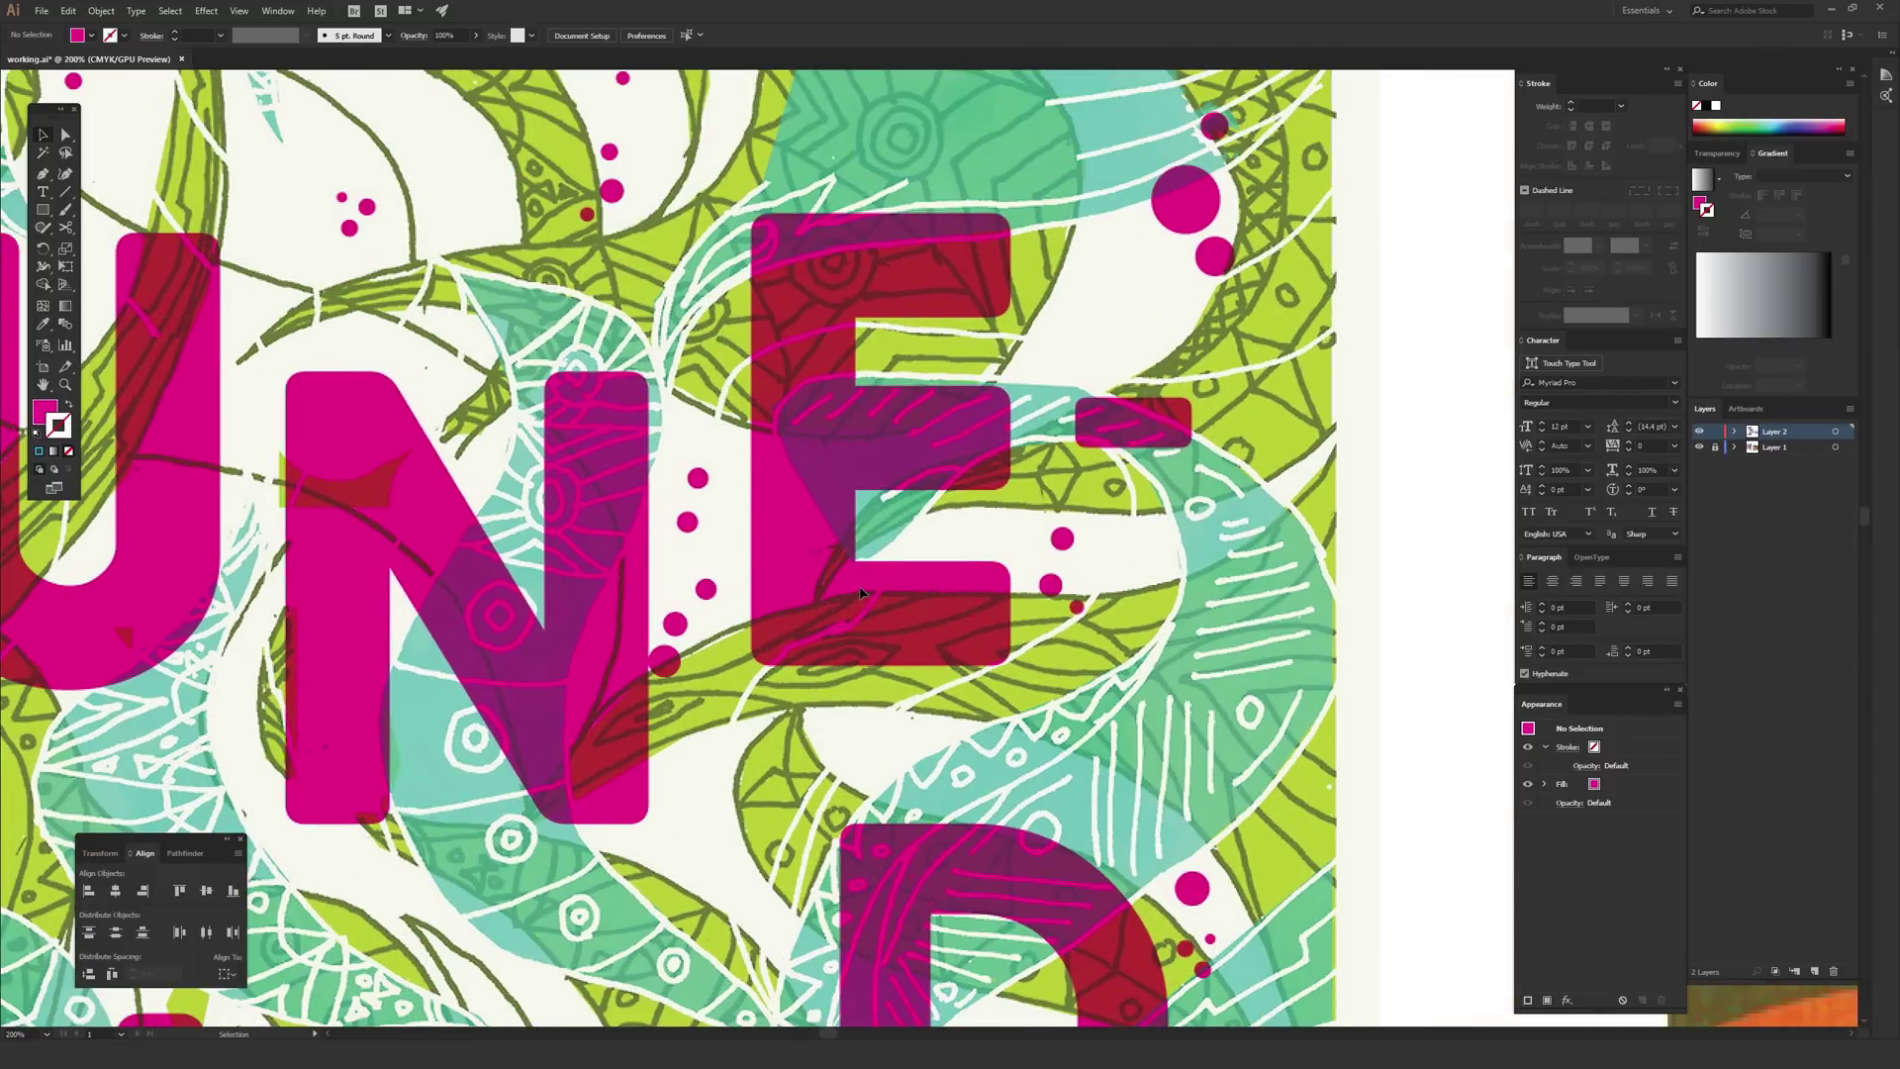
pyautogui.scroll(-3, 860, 592)
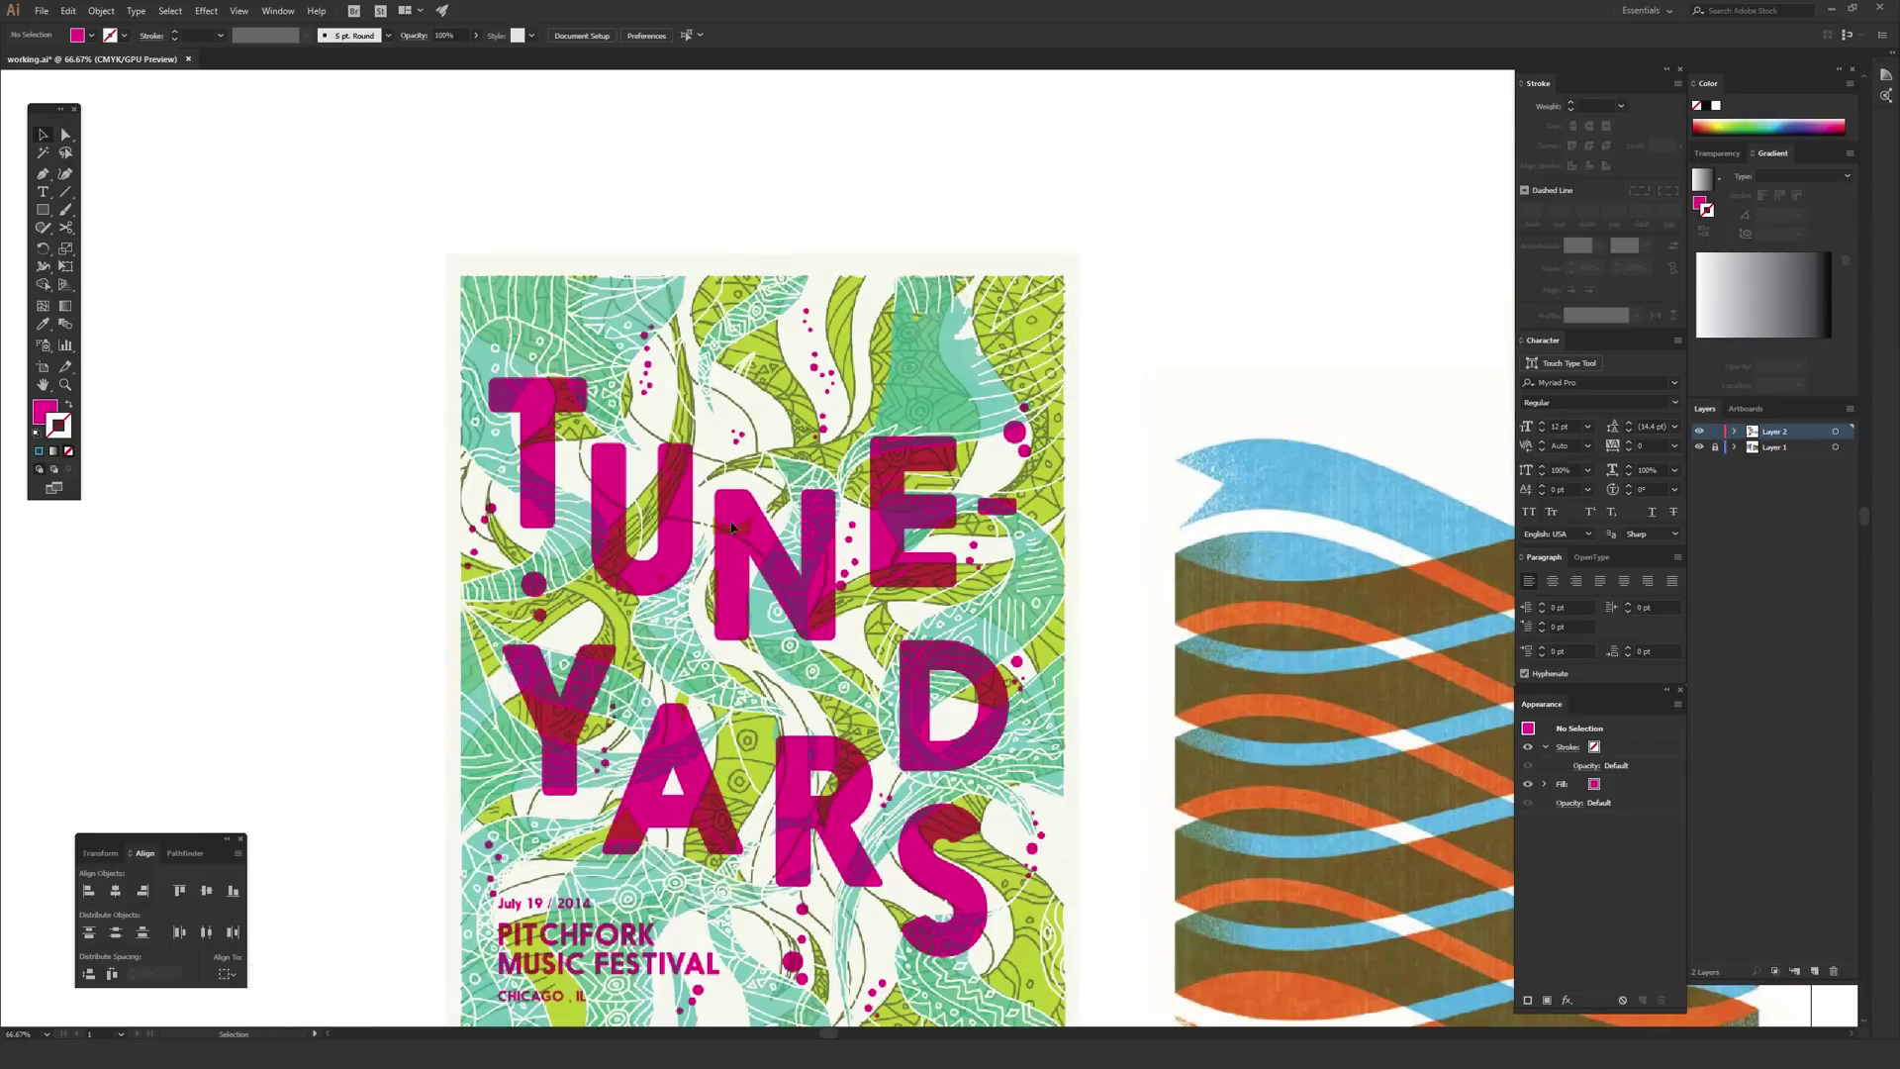
pyautogui.moveTo(1154, 687); pyautogui.dragTo(448, 457)
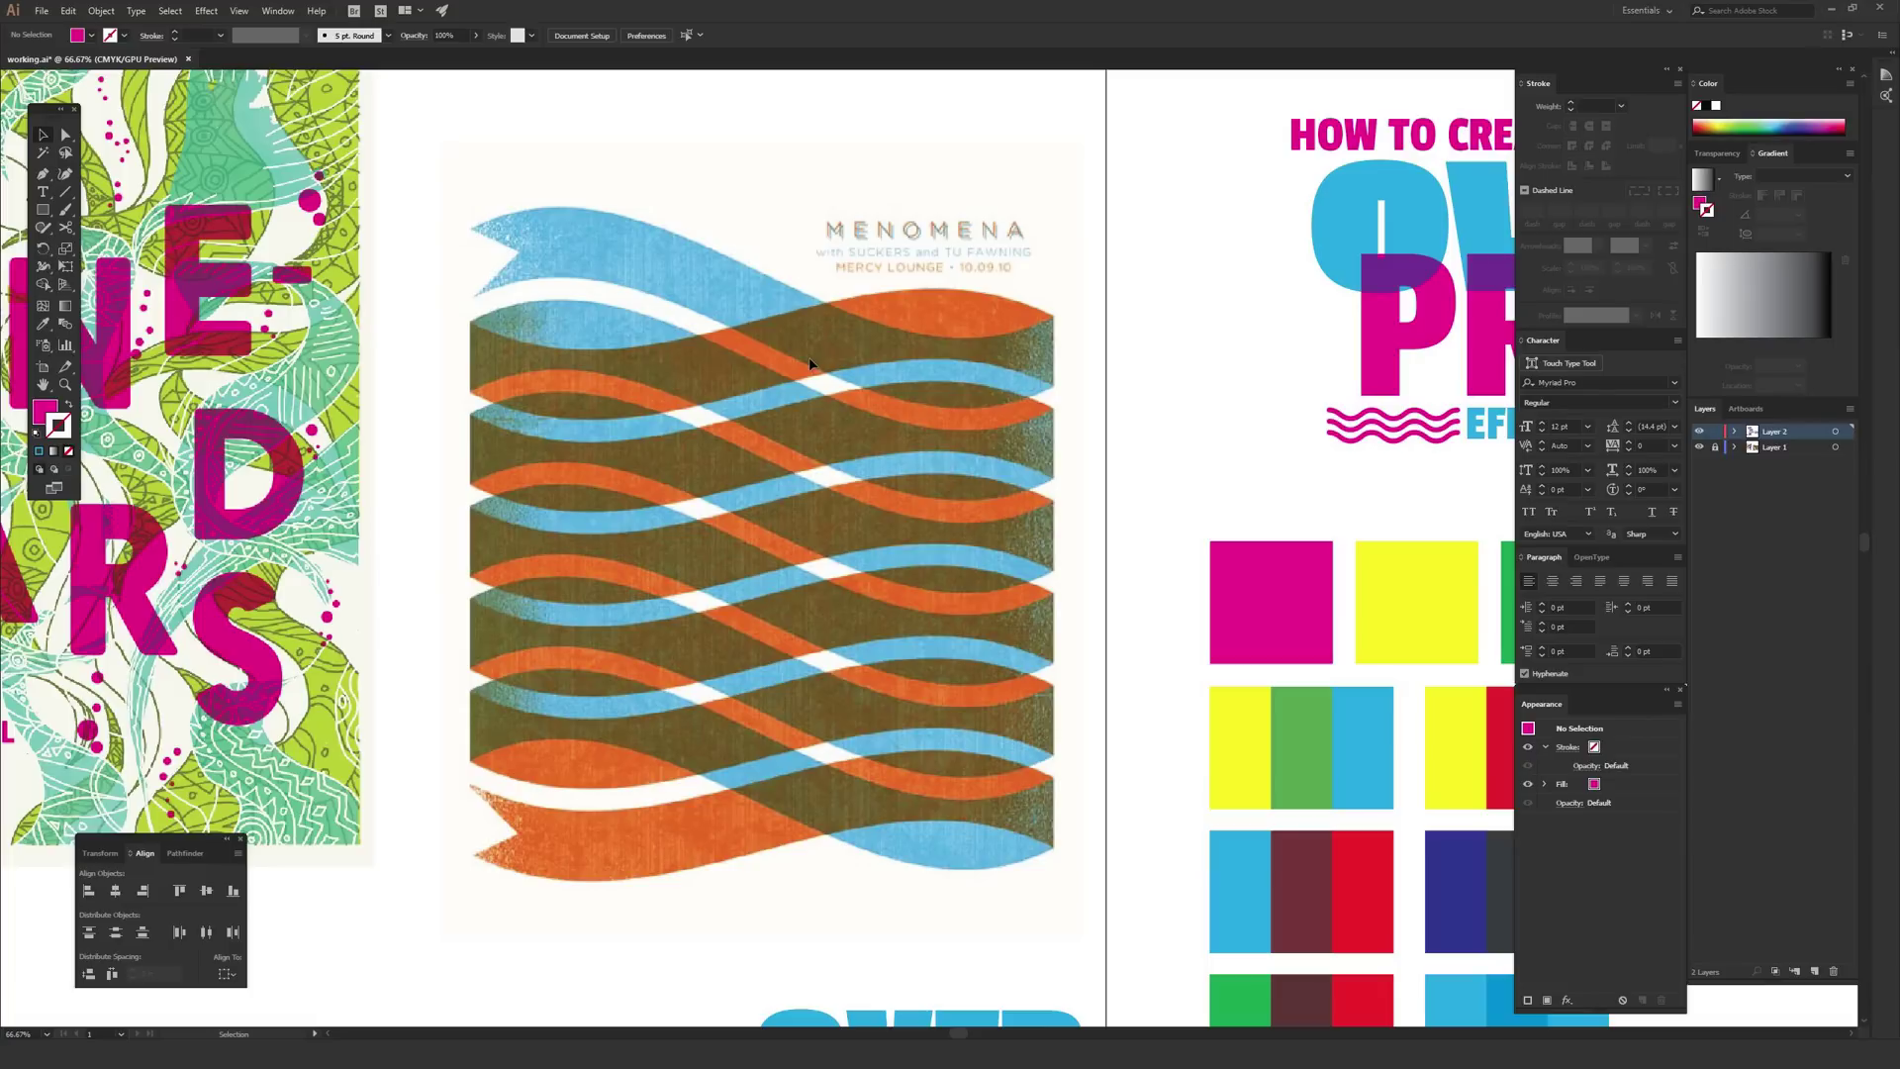
pyautogui.hotkey('ctrl', '-')
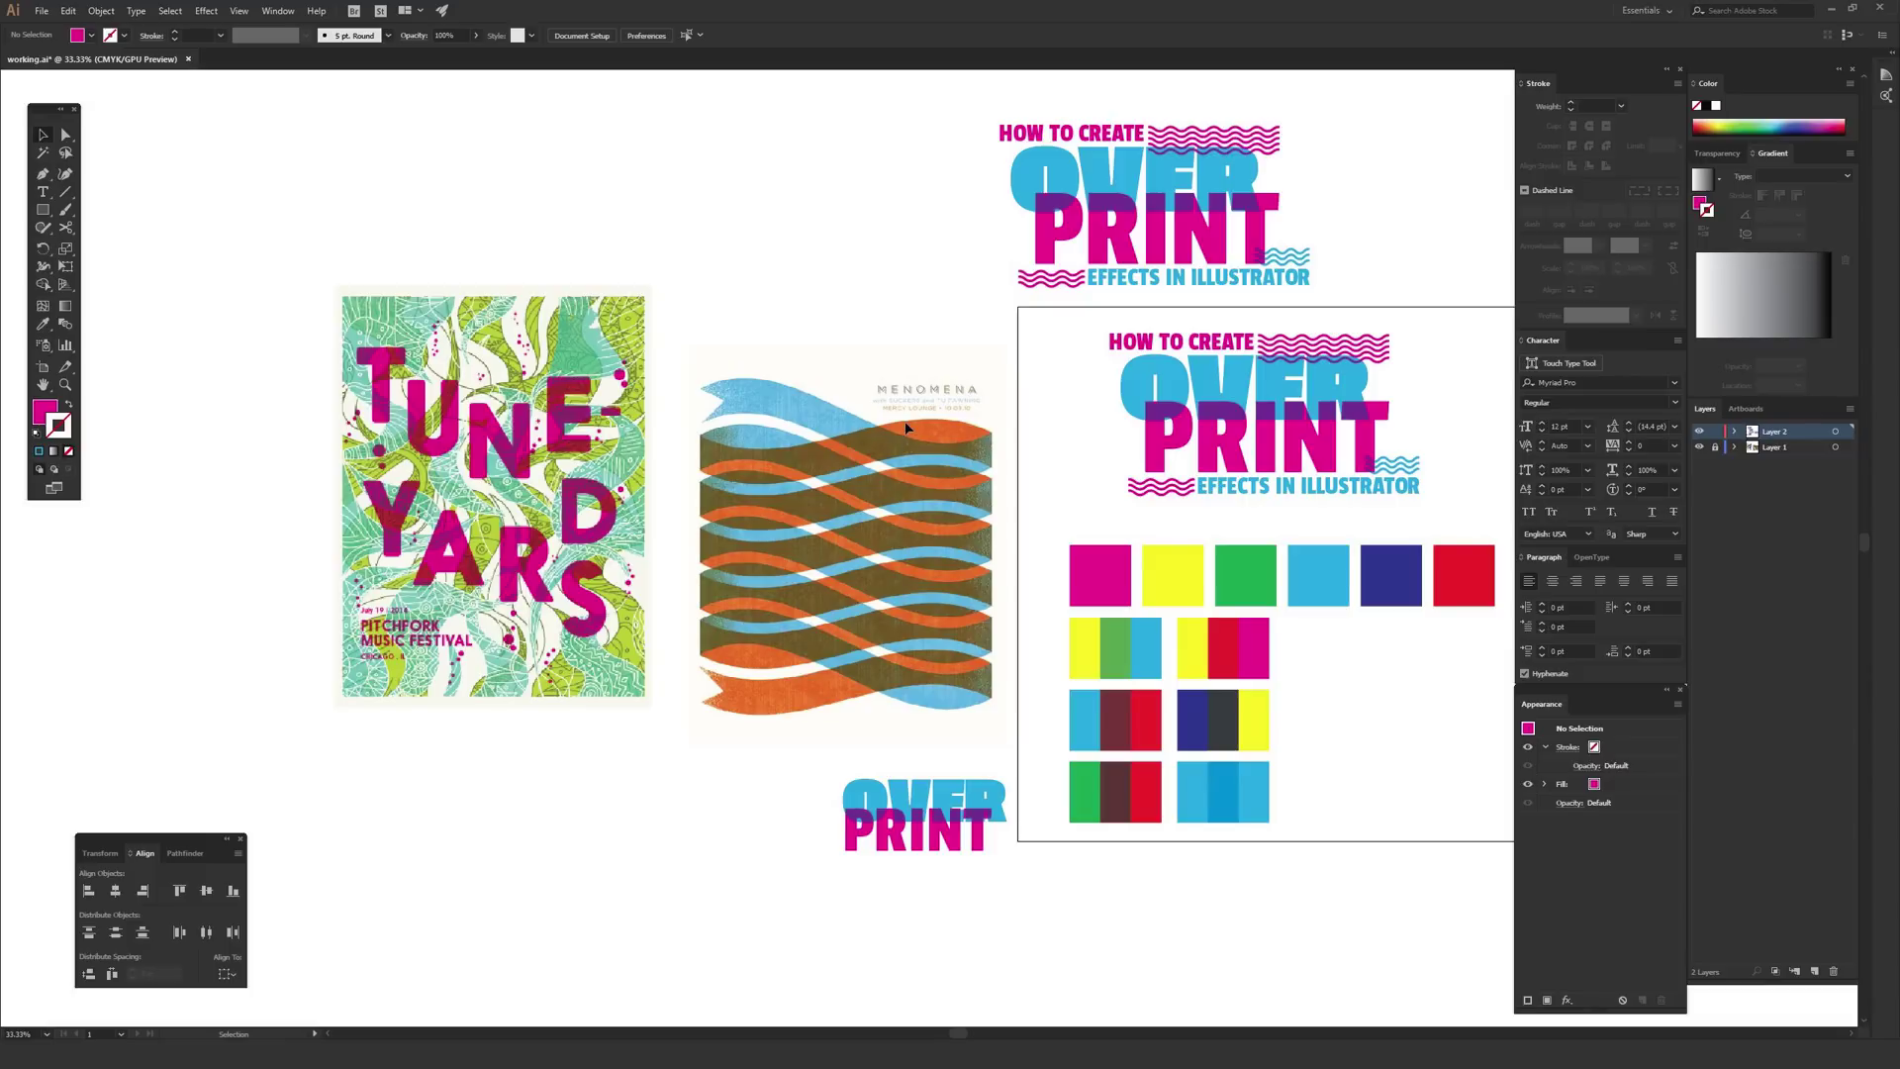
# Zoom to 66.67% on the OVER PRINT title artboard and float the Appearance panel over the canvas
pyautogui.moveTo(1000, 428); pyautogui.dragTo(679, 436)
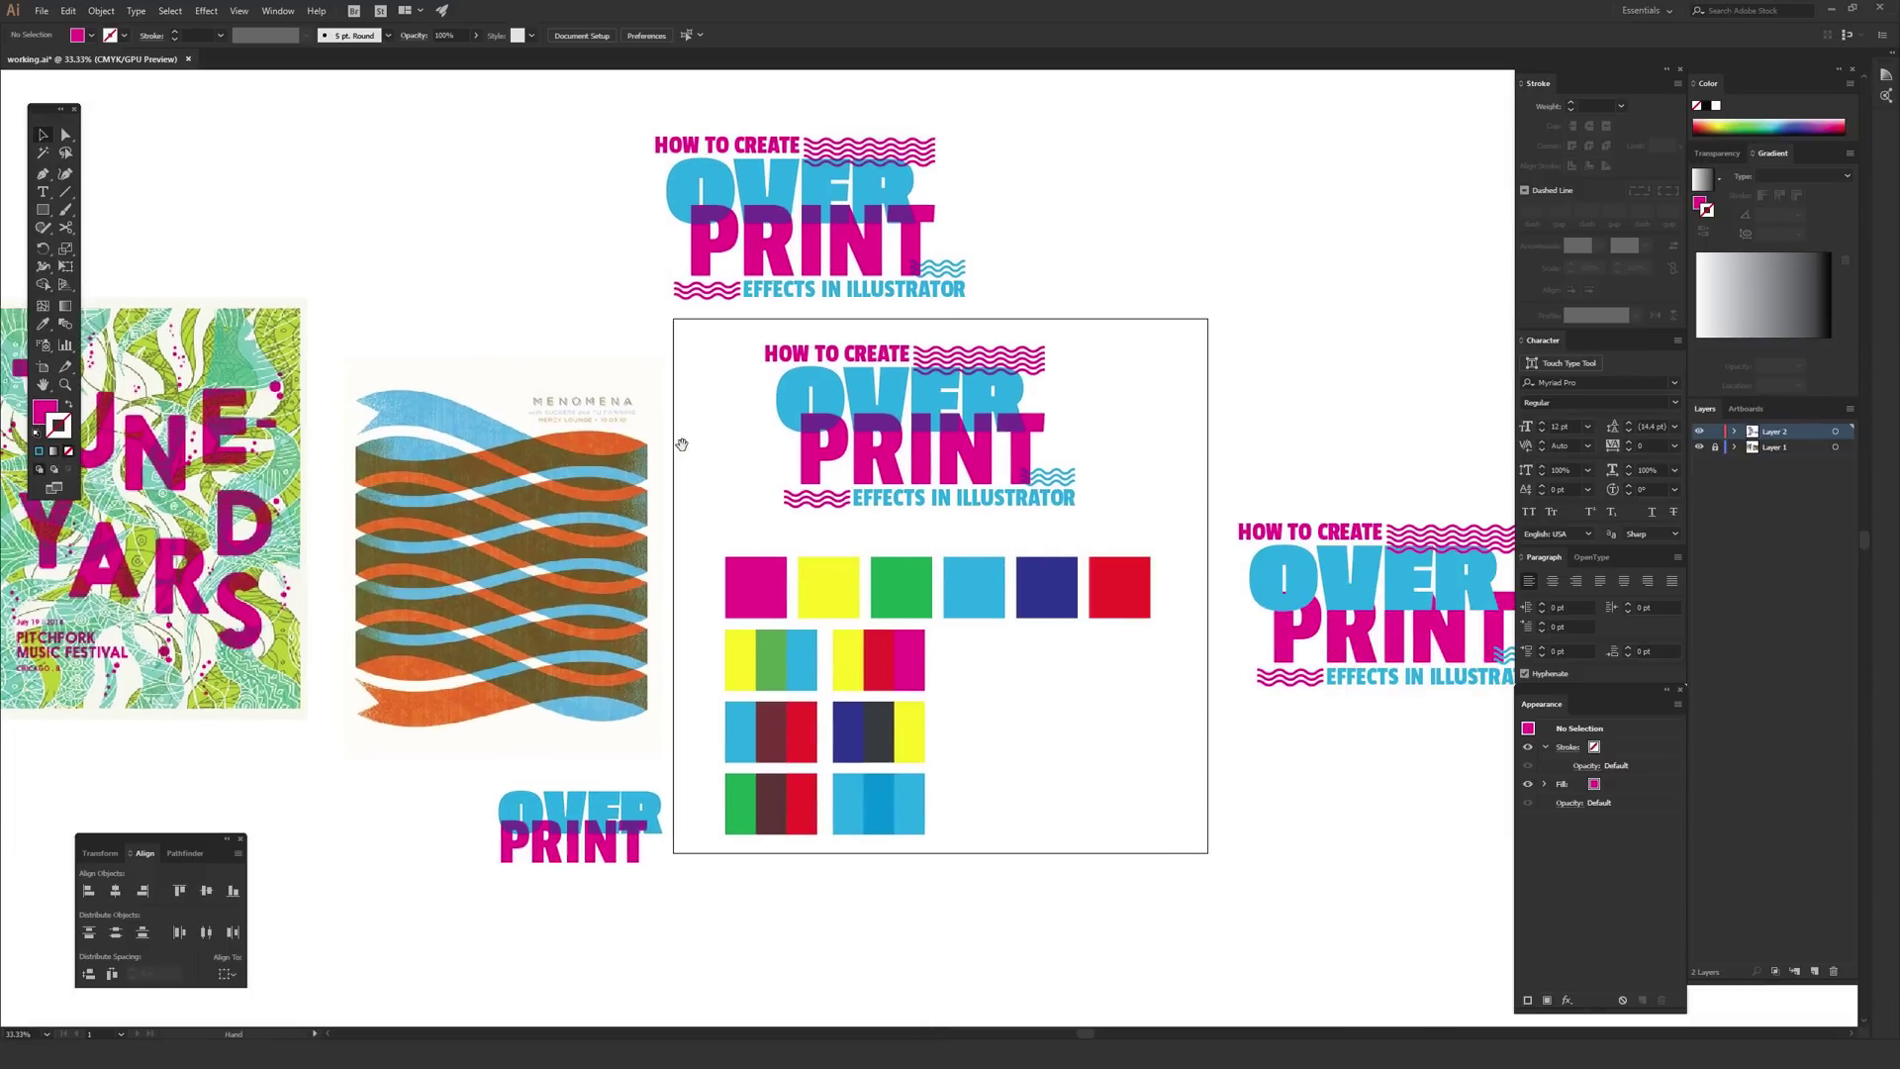
pyautogui.hotkey('ctrl', '=')
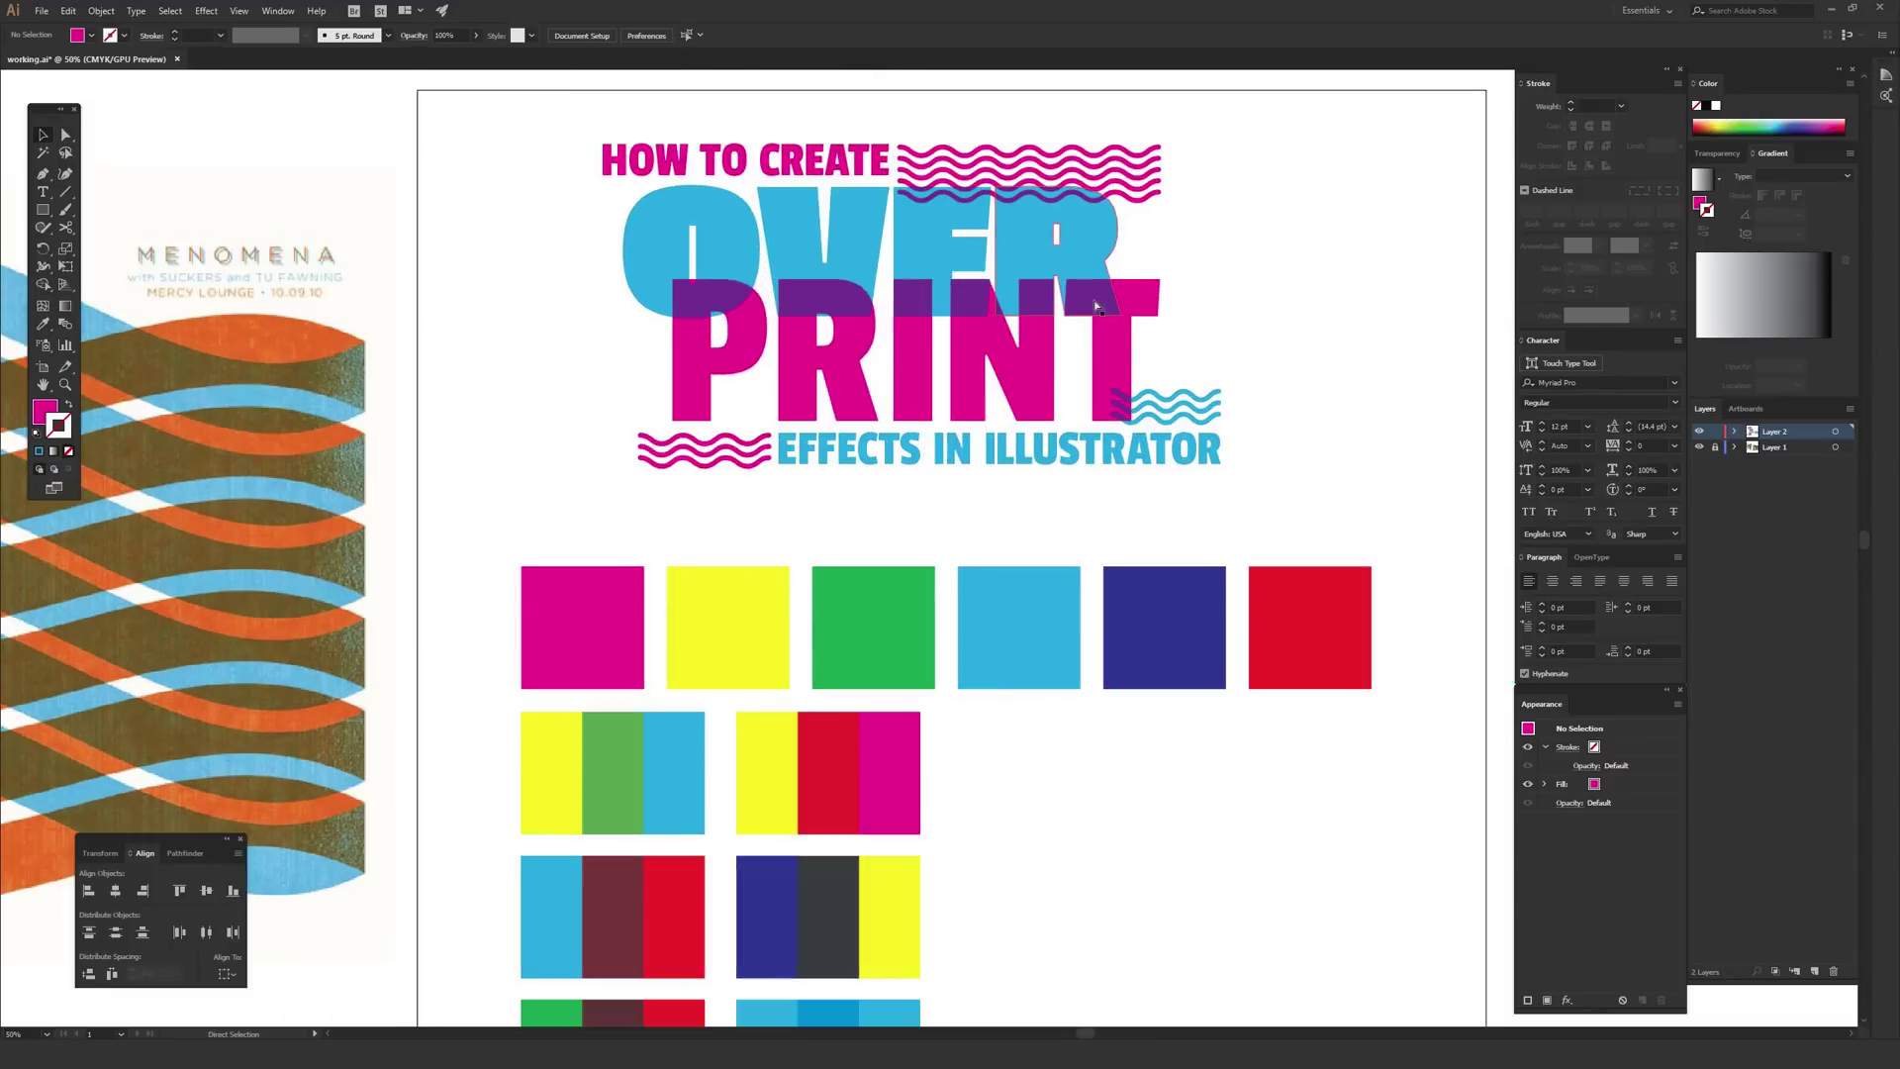
pyautogui.moveTo(1096, 314); pyautogui.dragTo(921, 314)
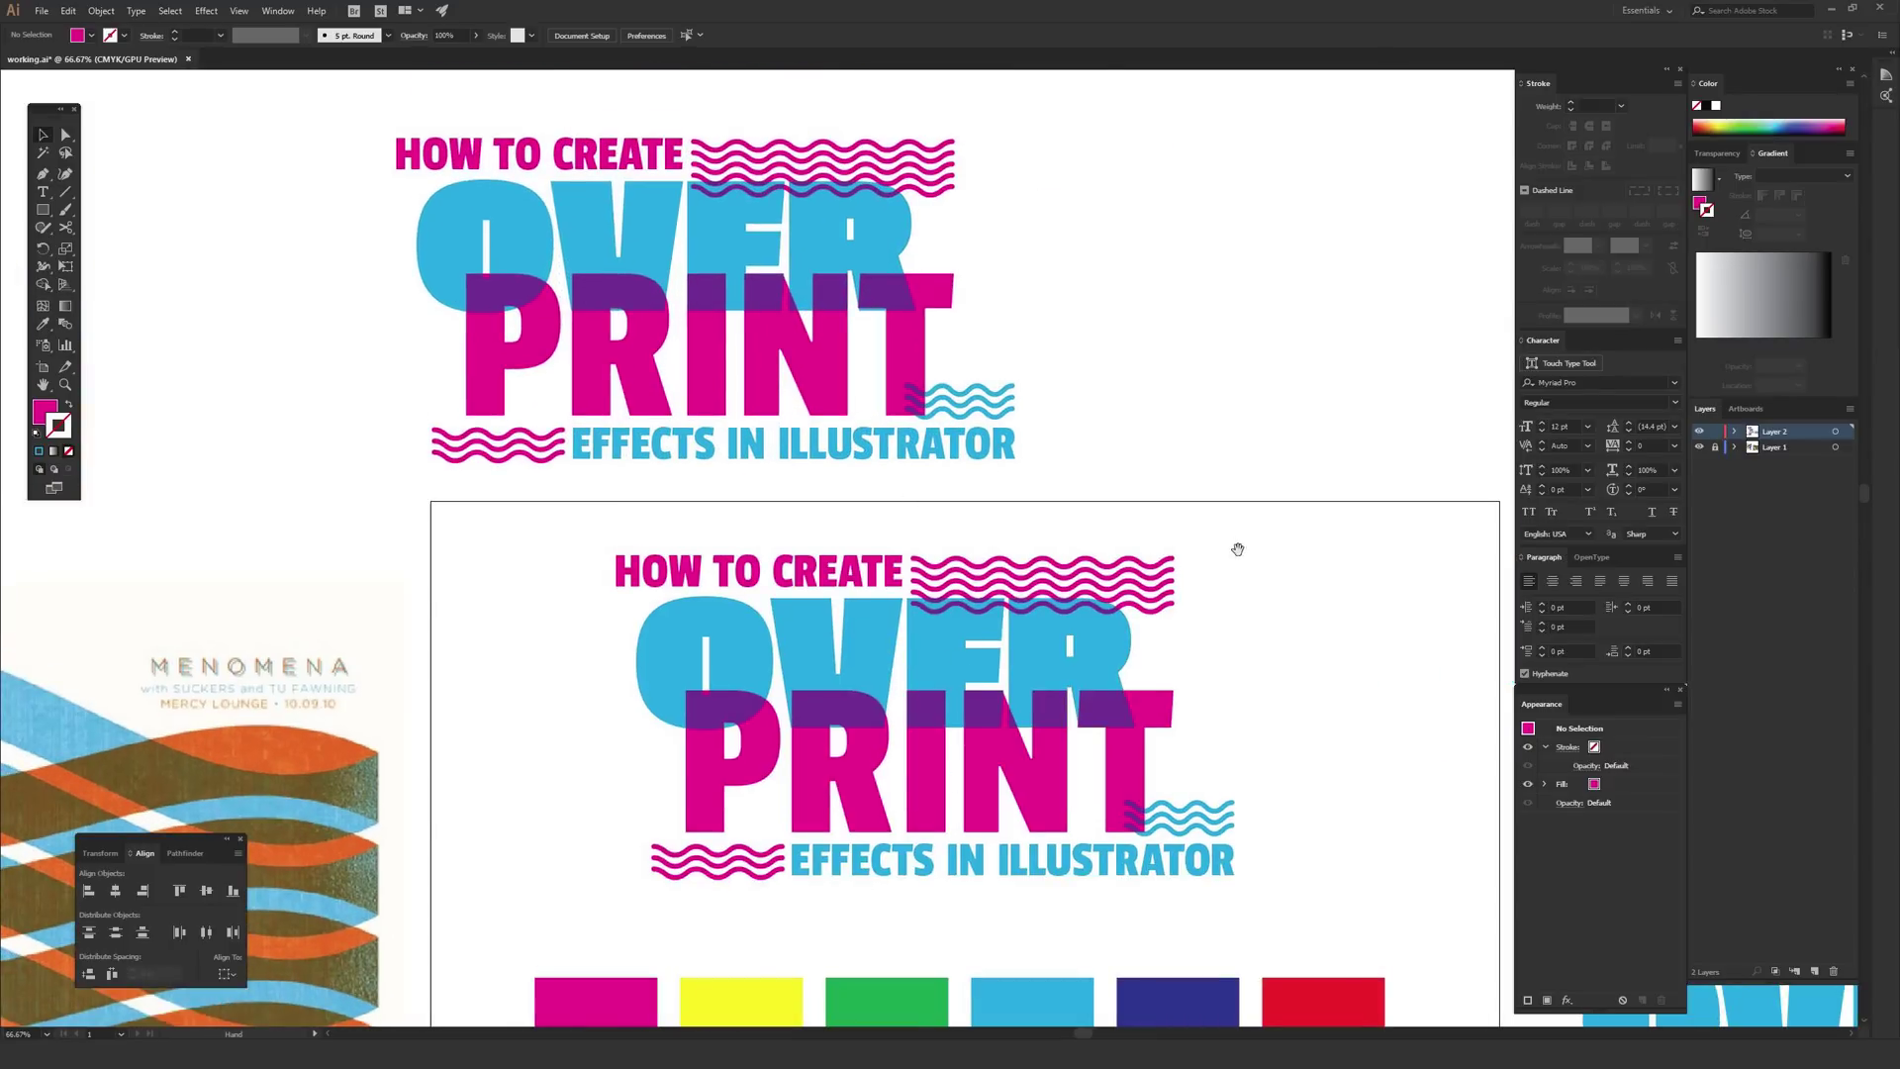
pyautogui.moveTo(1234, 547); pyautogui.dragTo(1149, 496)
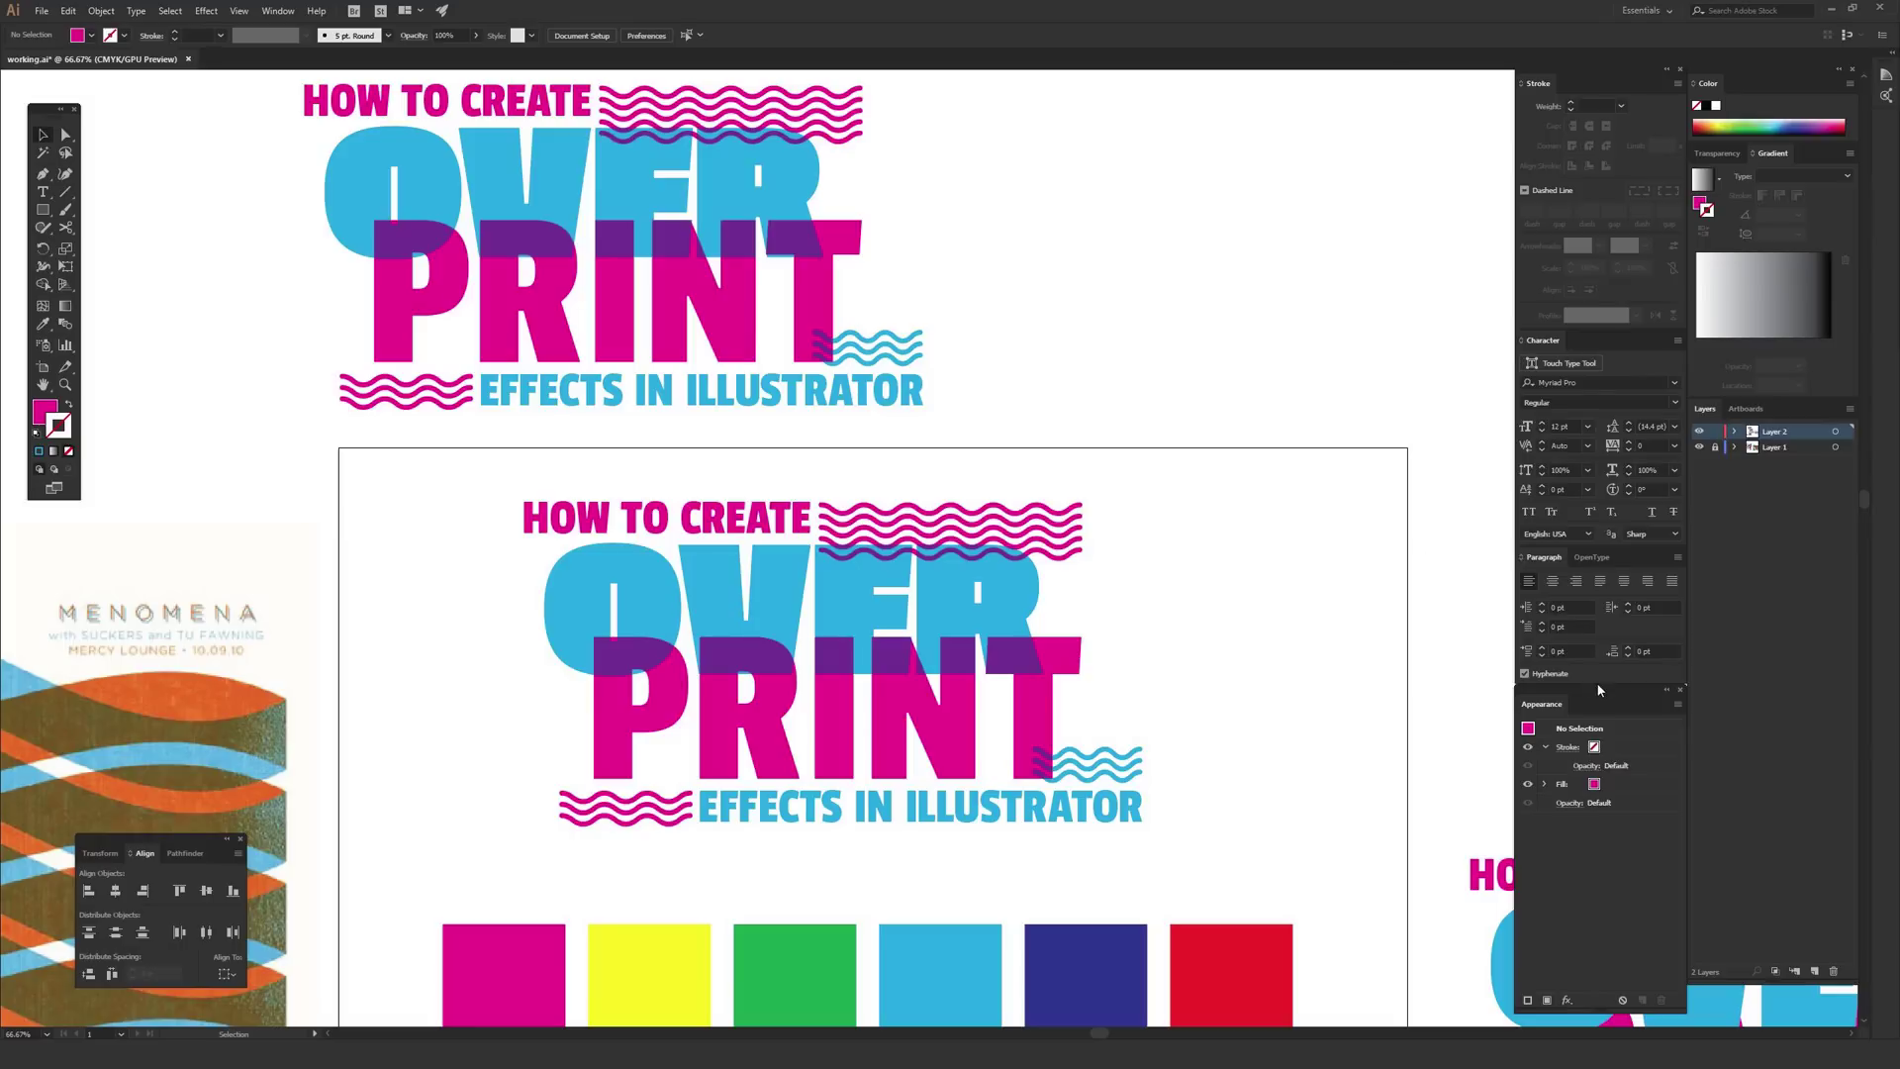
pyautogui.moveTo(1603, 690); pyautogui.dragTo(1263, 282)
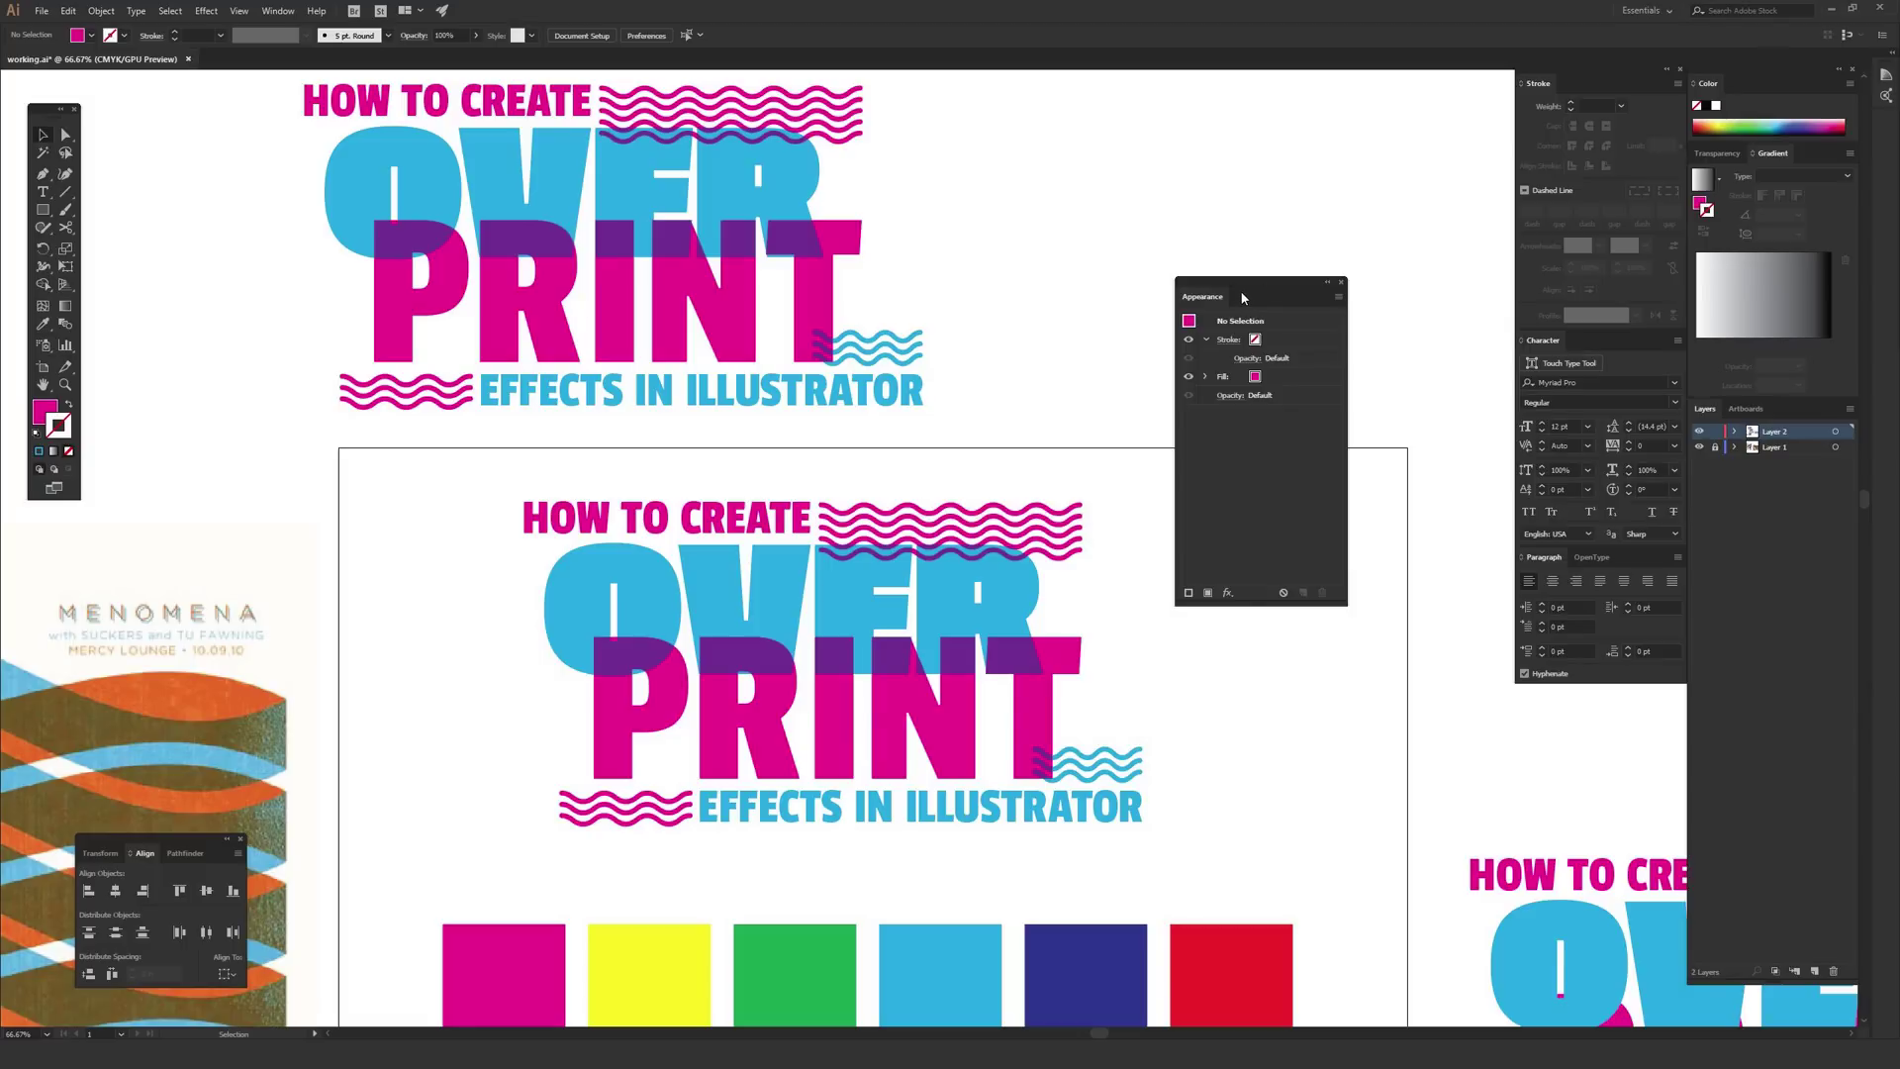
# Bring up Appearance from the Window menu and dock the Swatches panel beside it
pyautogui.click(278, 11)
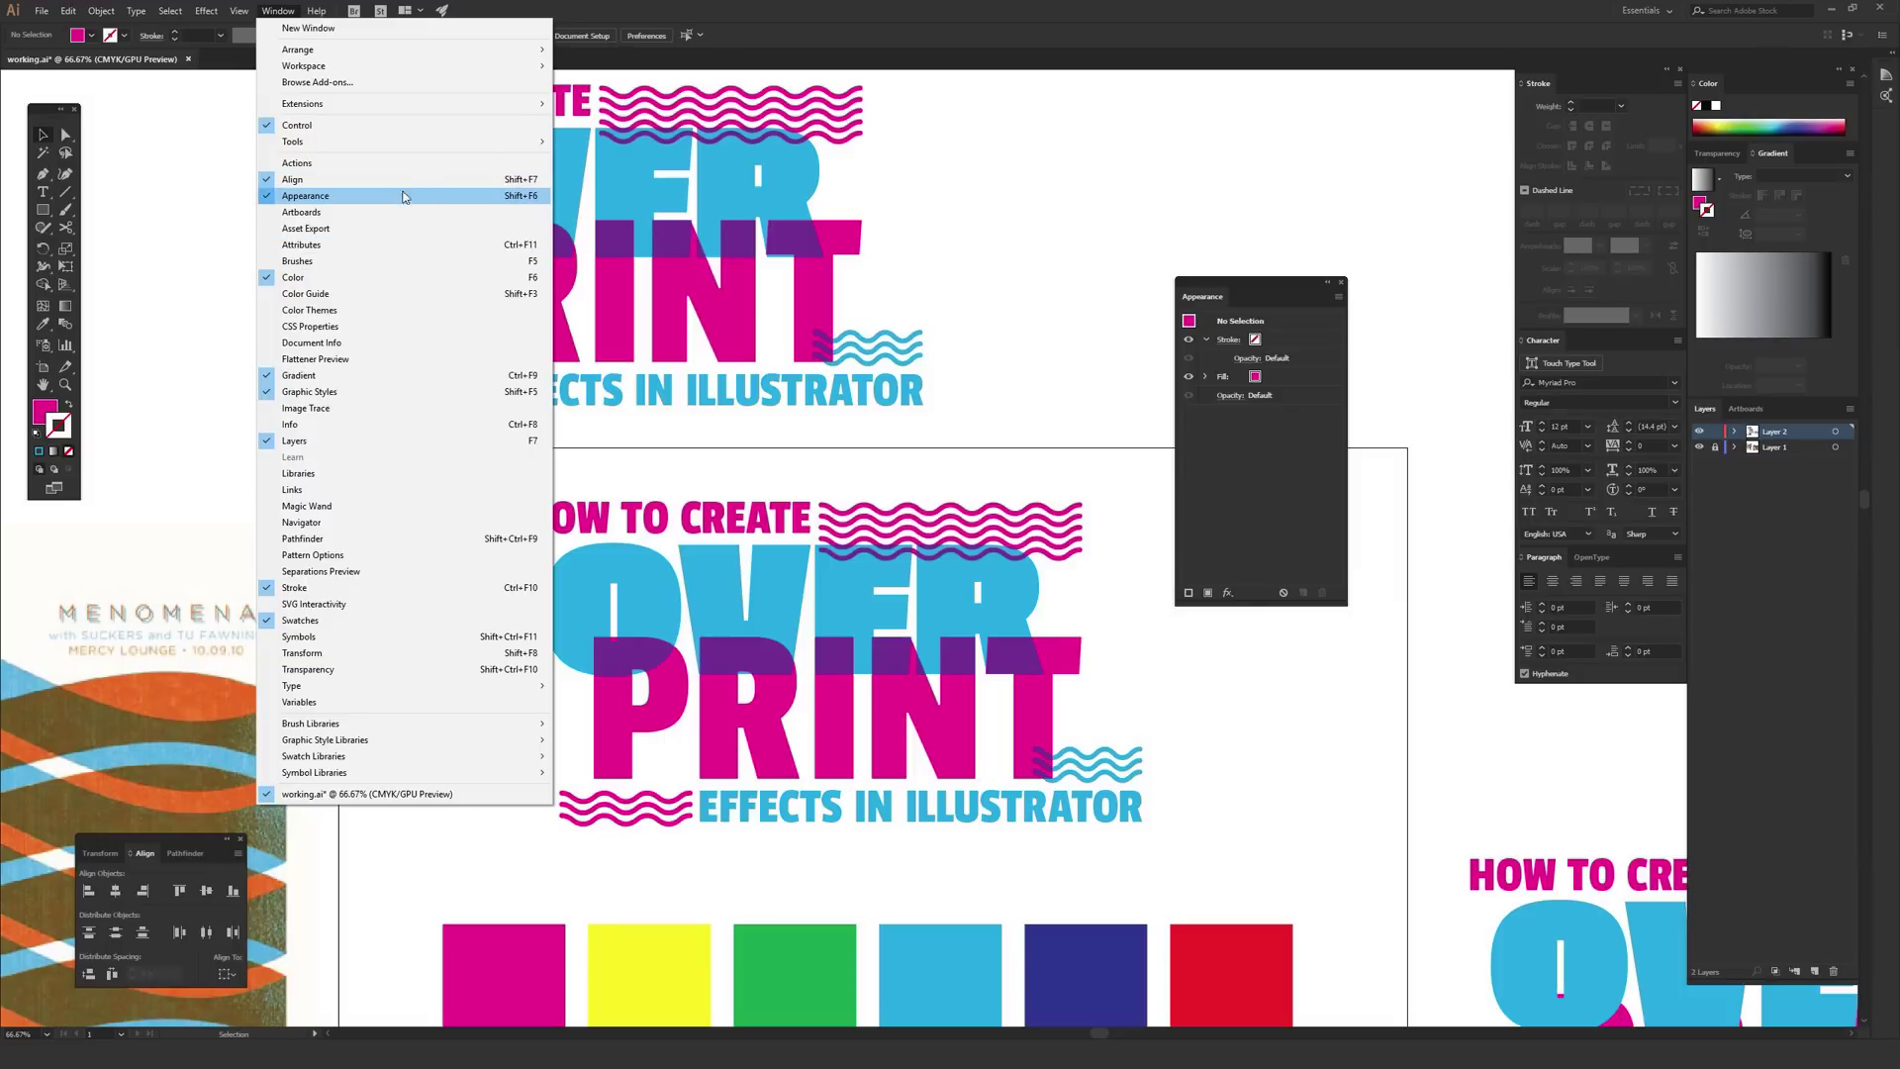
pyautogui.click(436, 196)
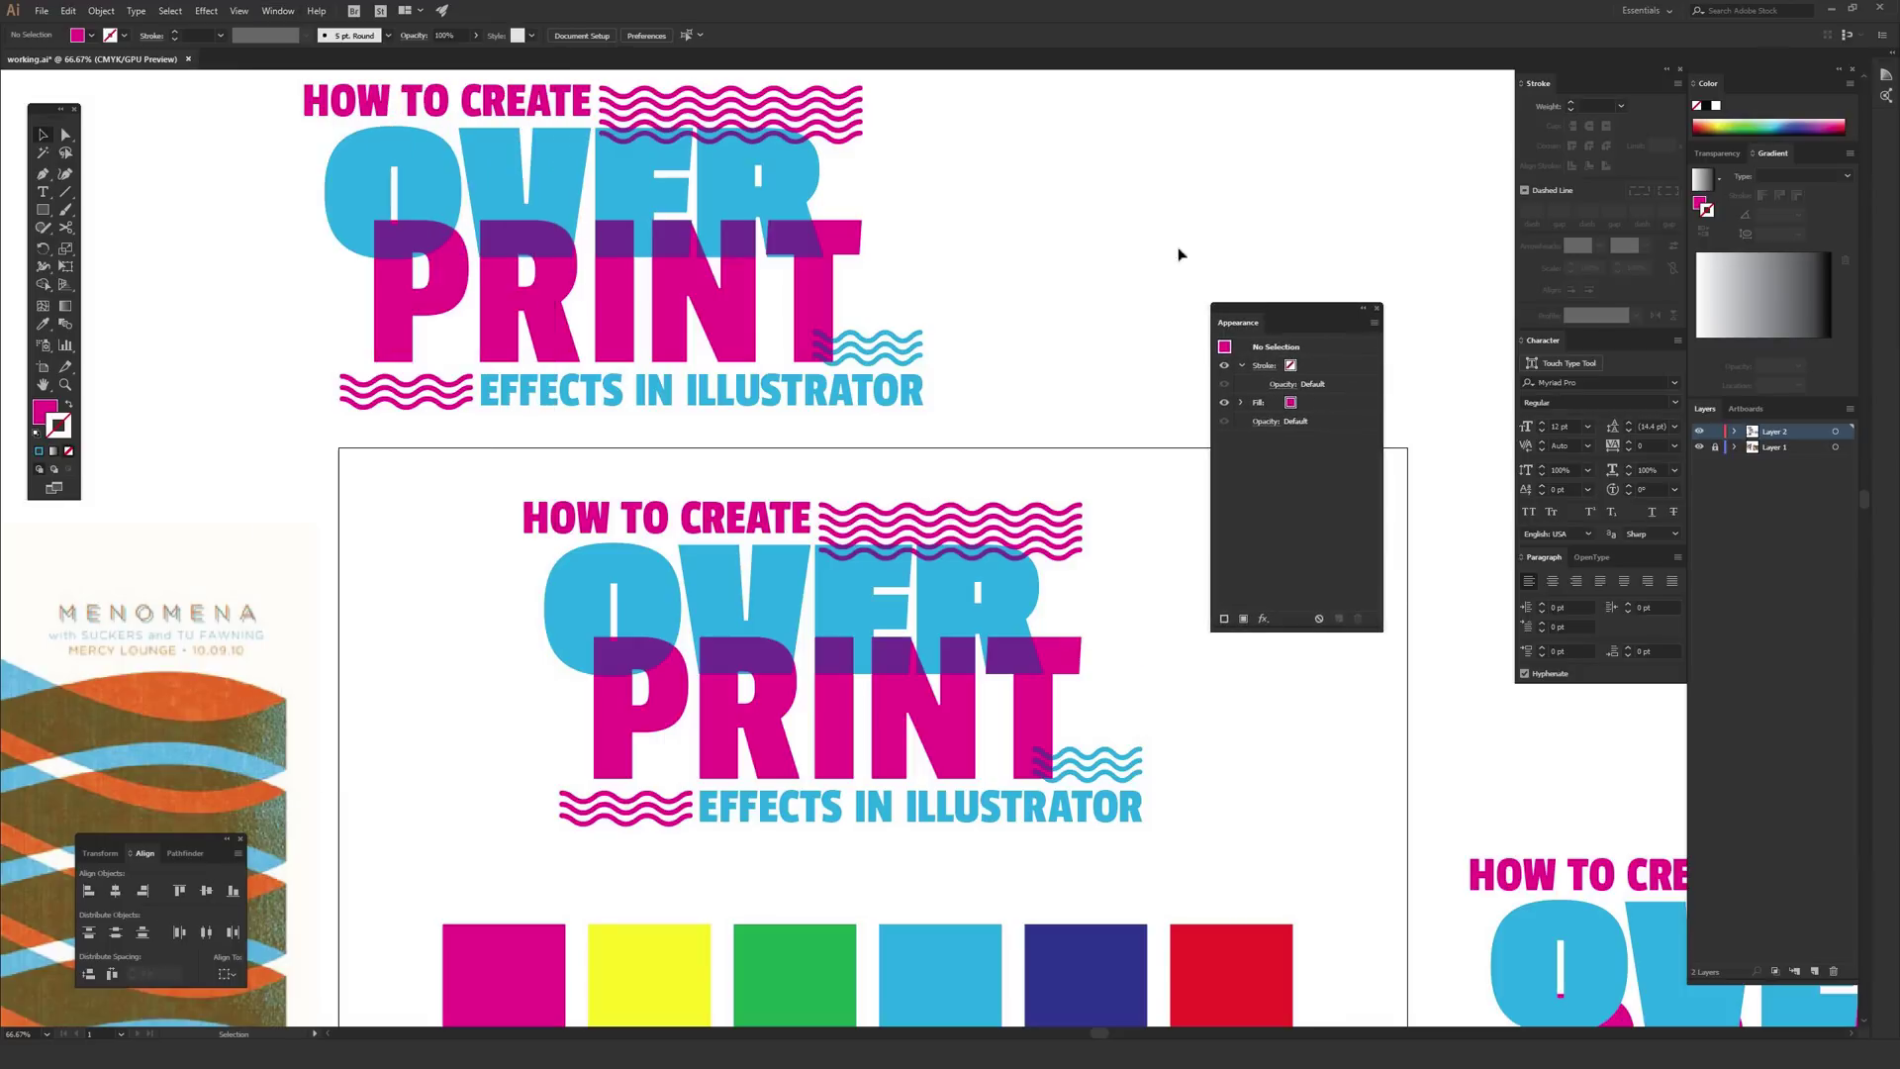
pyautogui.moveTo(1893, 257); pyautogui.dragTo(1059, 313)
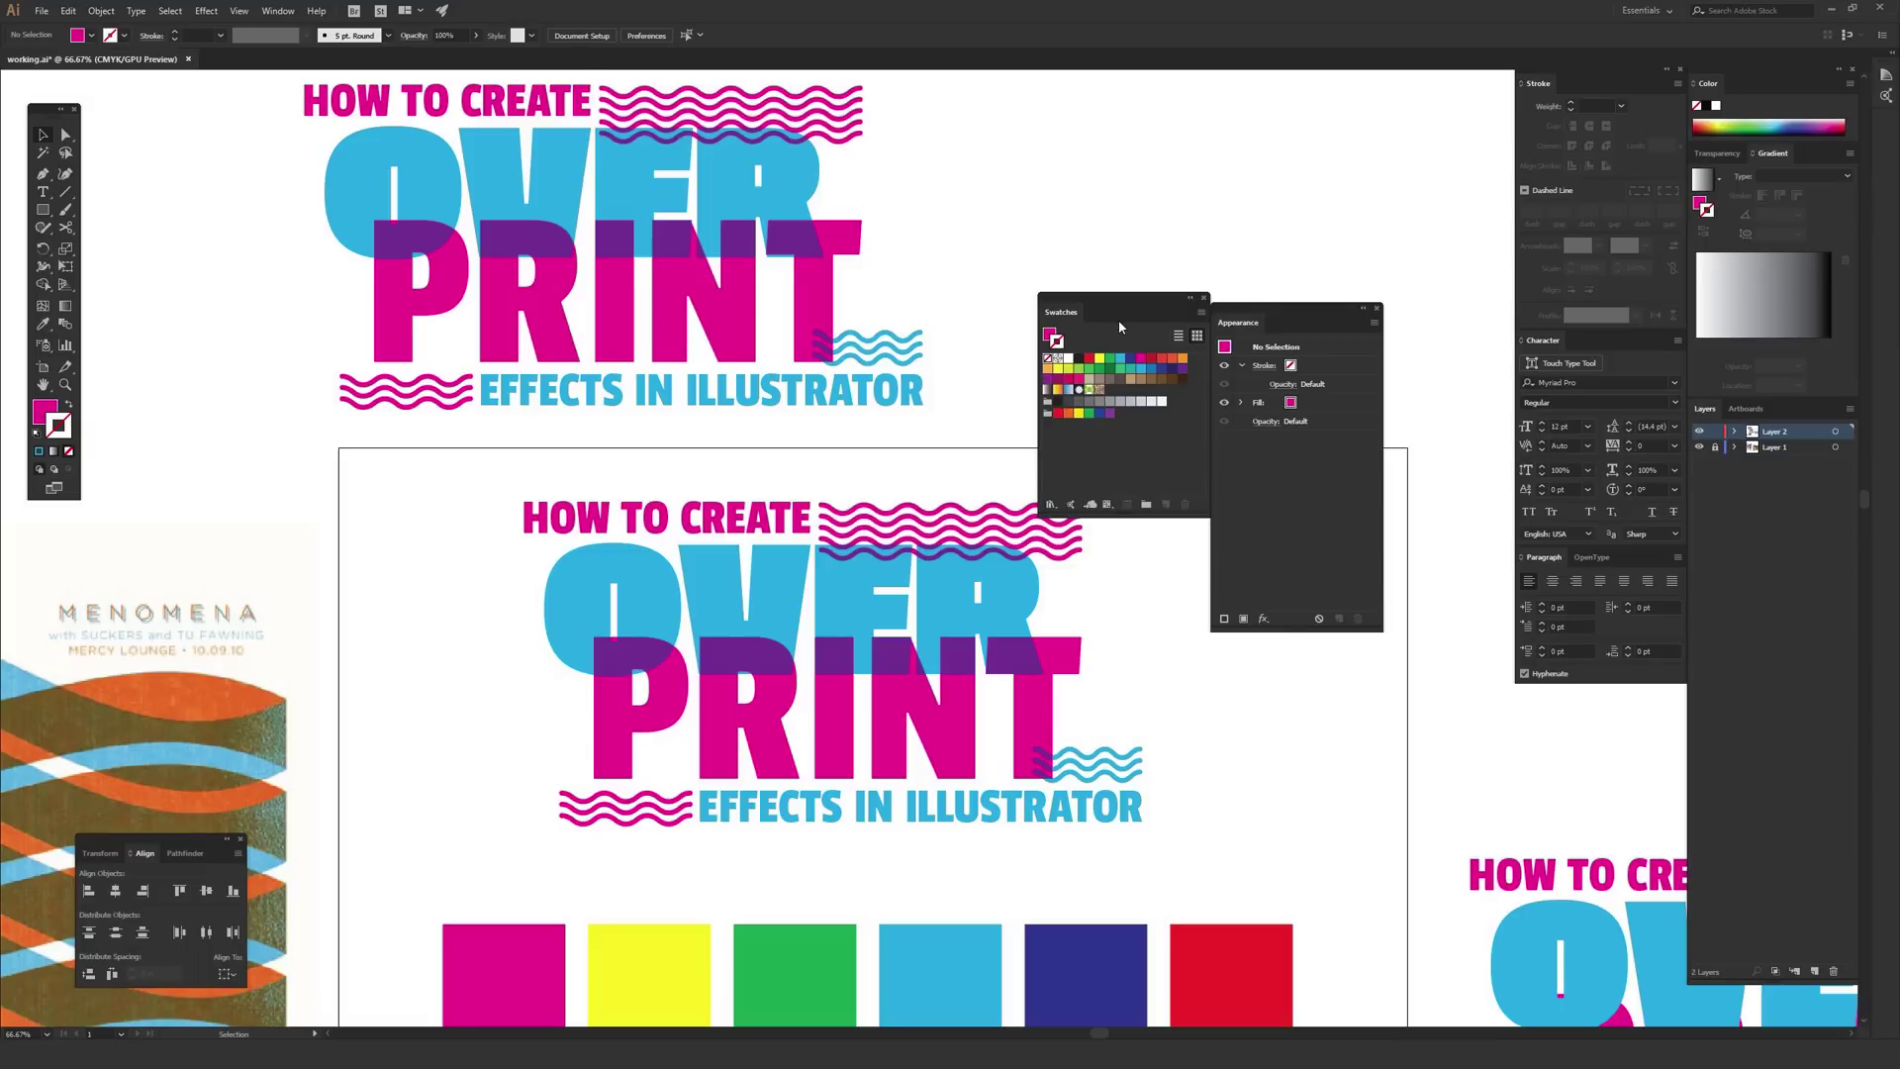
# Pan the view down to the grid of colour squares
pyautogui.click(279, 11)
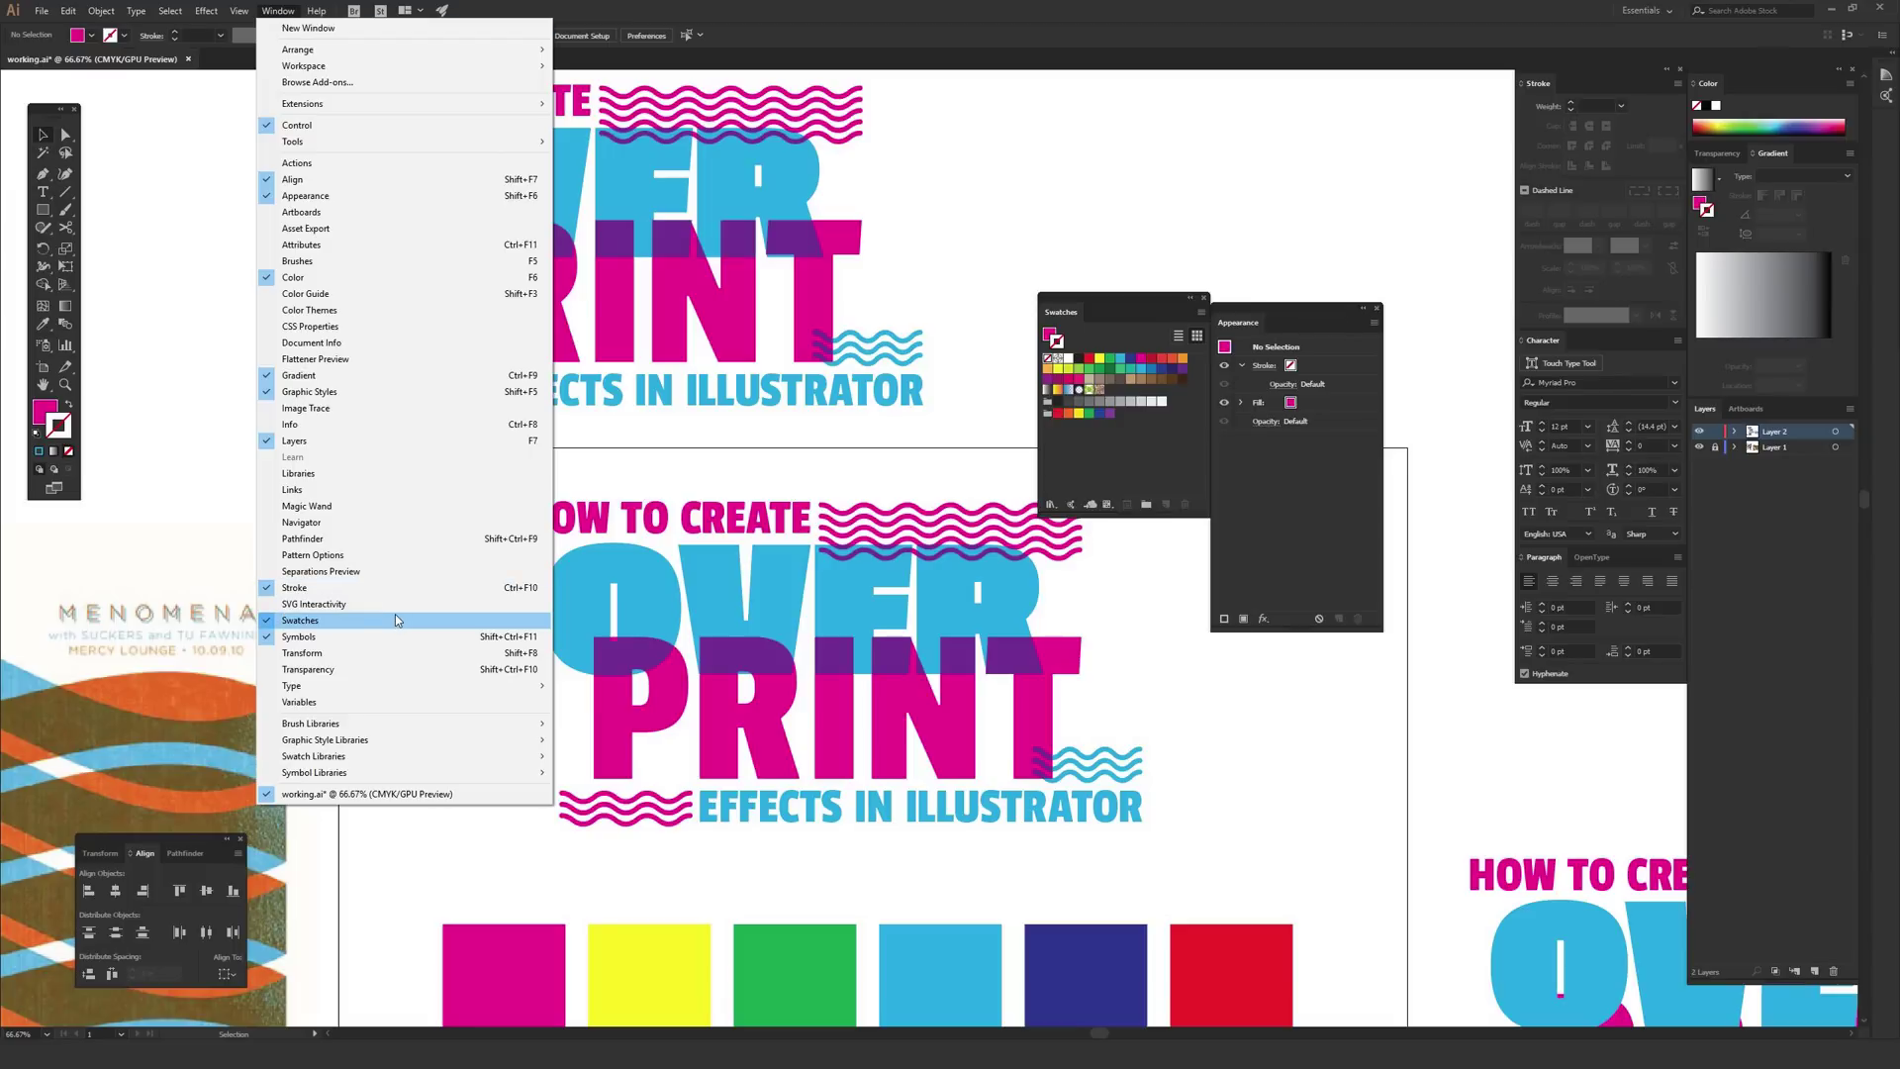
pyautogui.click(1029, 243)
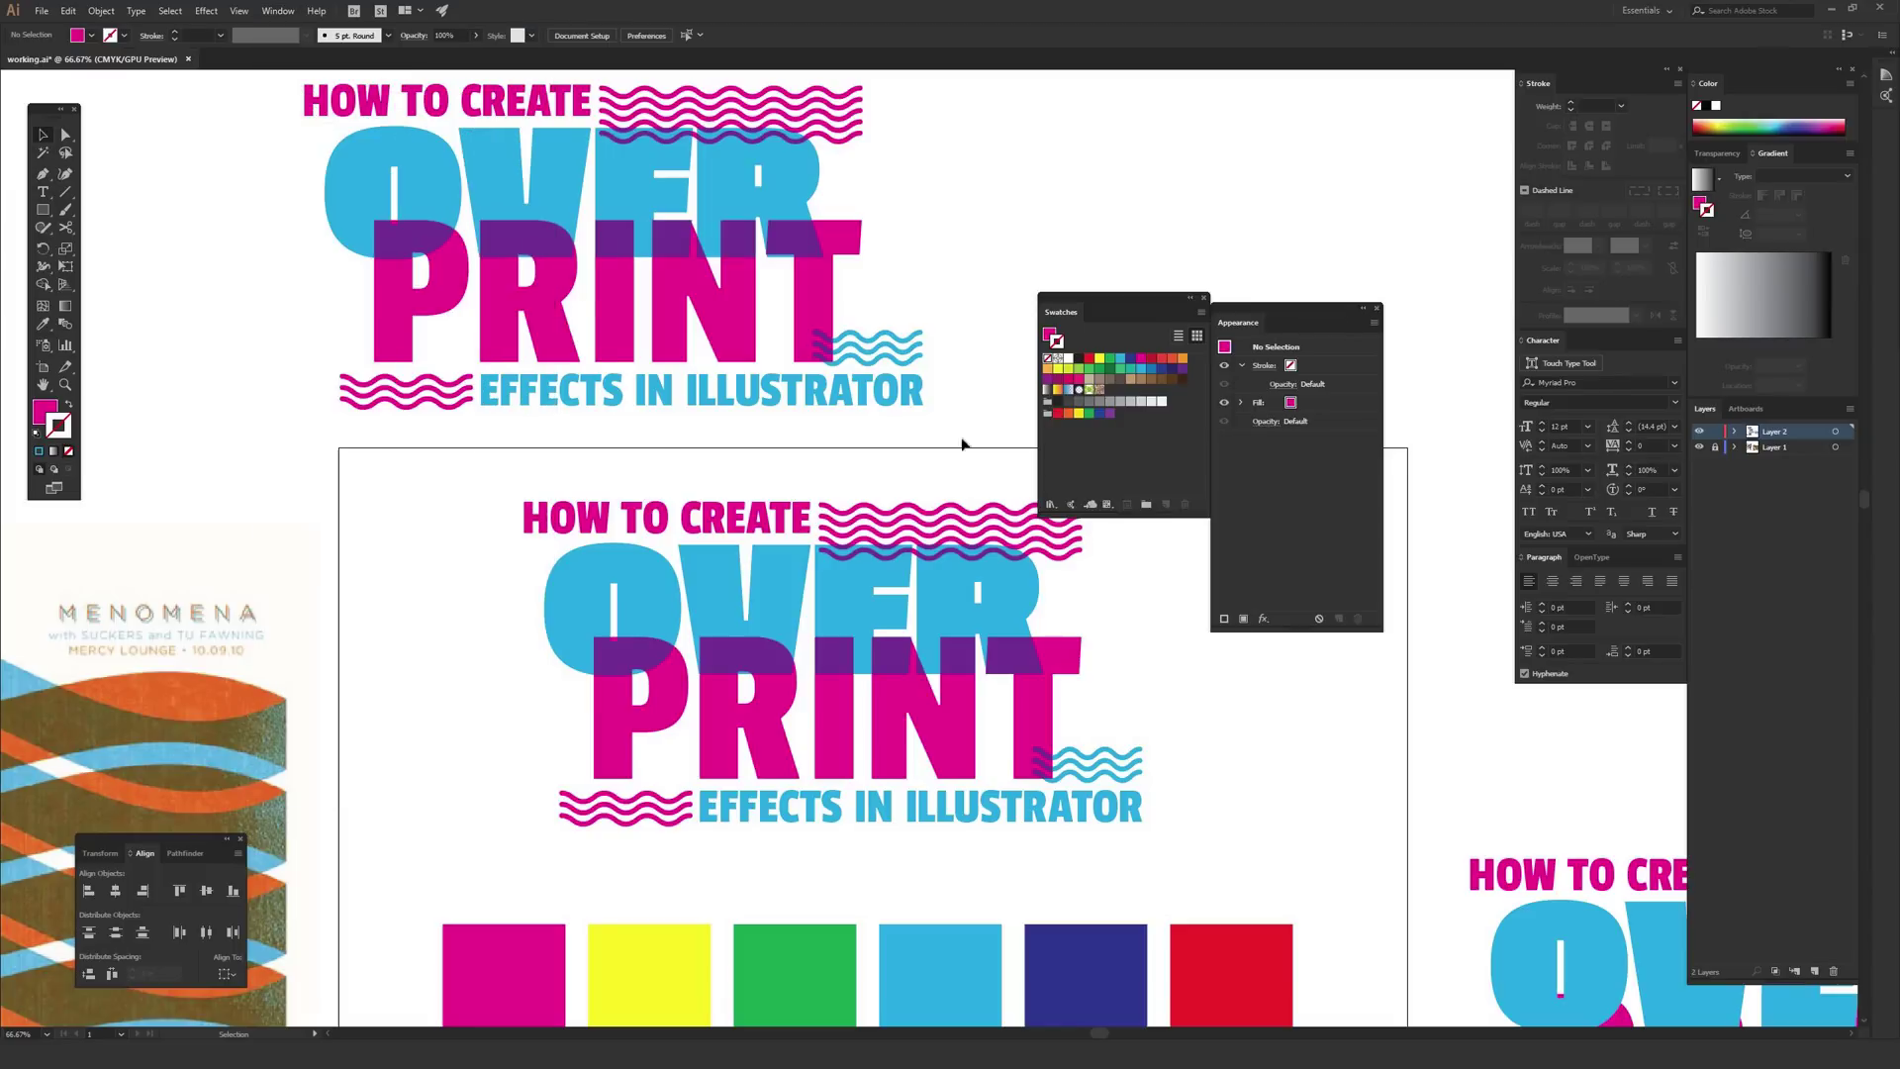
pyautogui.press('space')
pyautogui.moveTo(1007, 695); pyautogui.dragTo(831, 281)
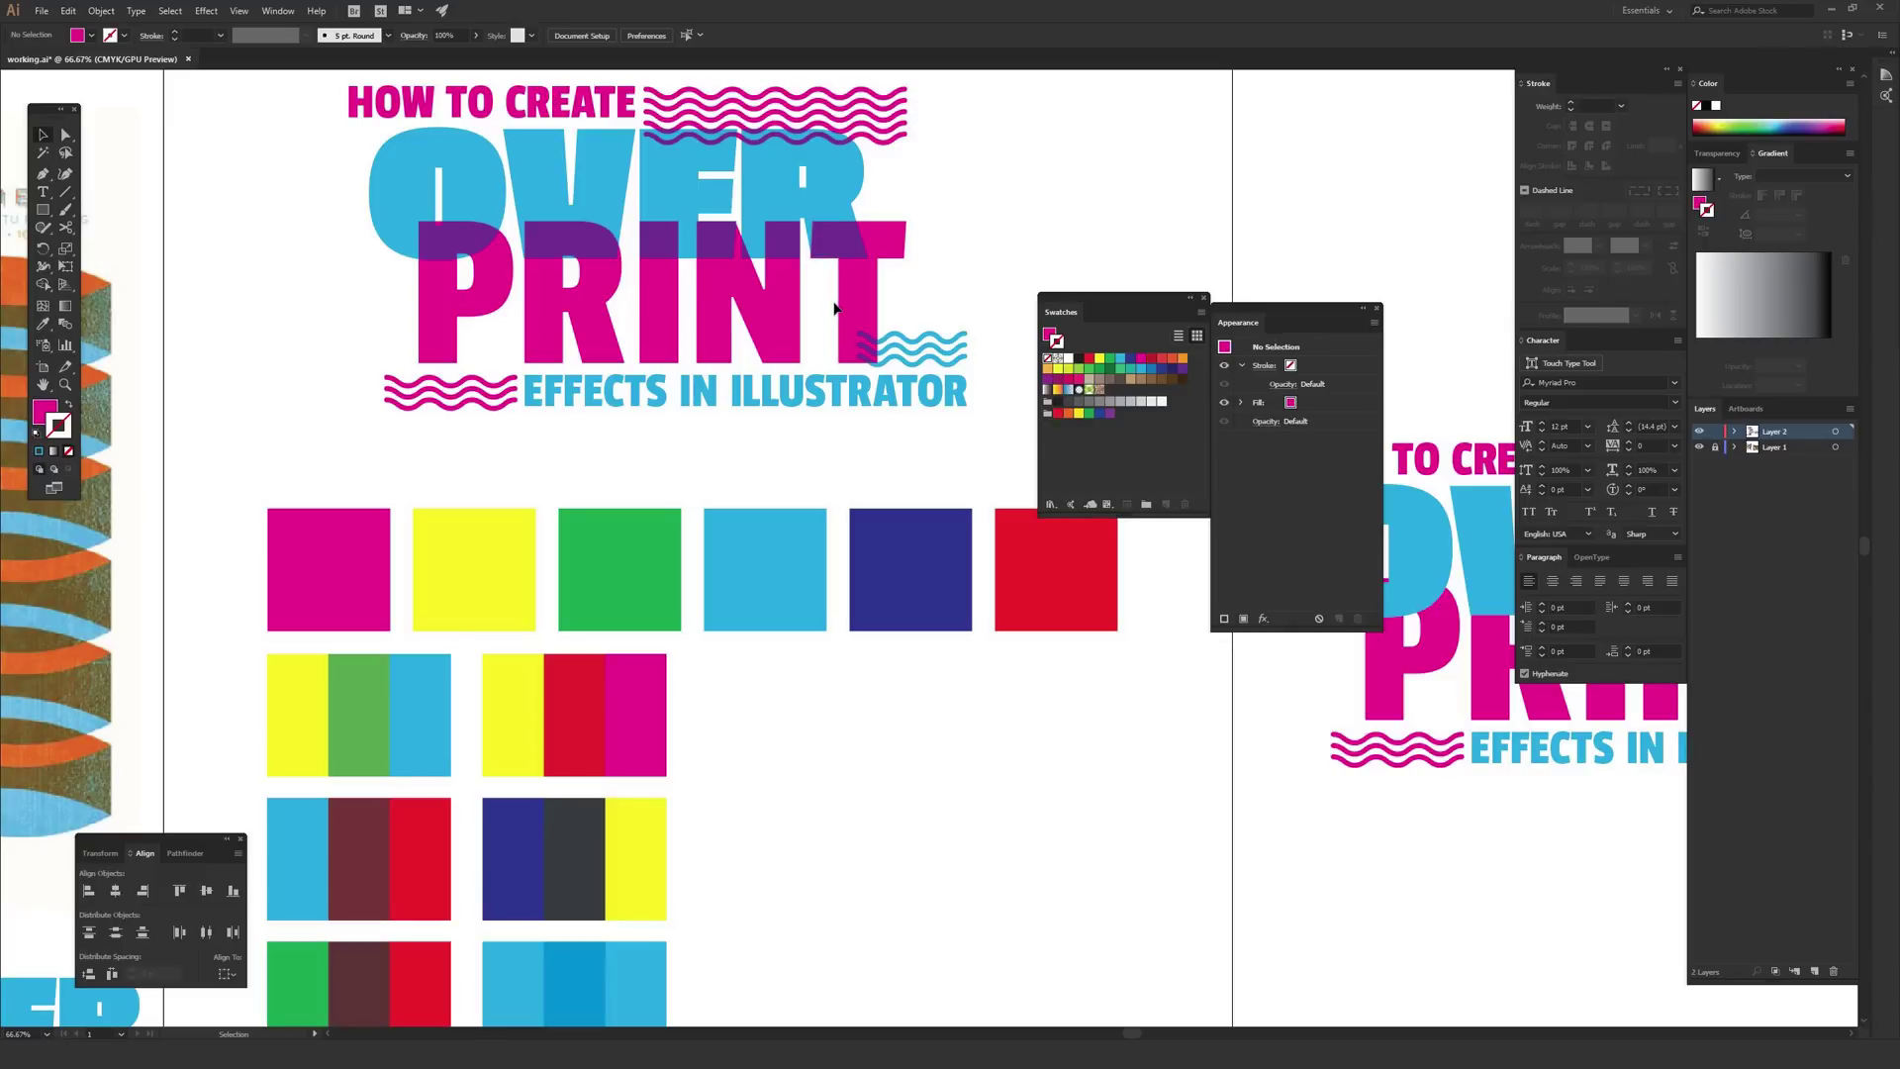
pyautogui.click(834, 308)
pyautogui.click(299, 486)
pyautogui.moveTo(244, 506); pyautogui.dragTo(1061, 584)
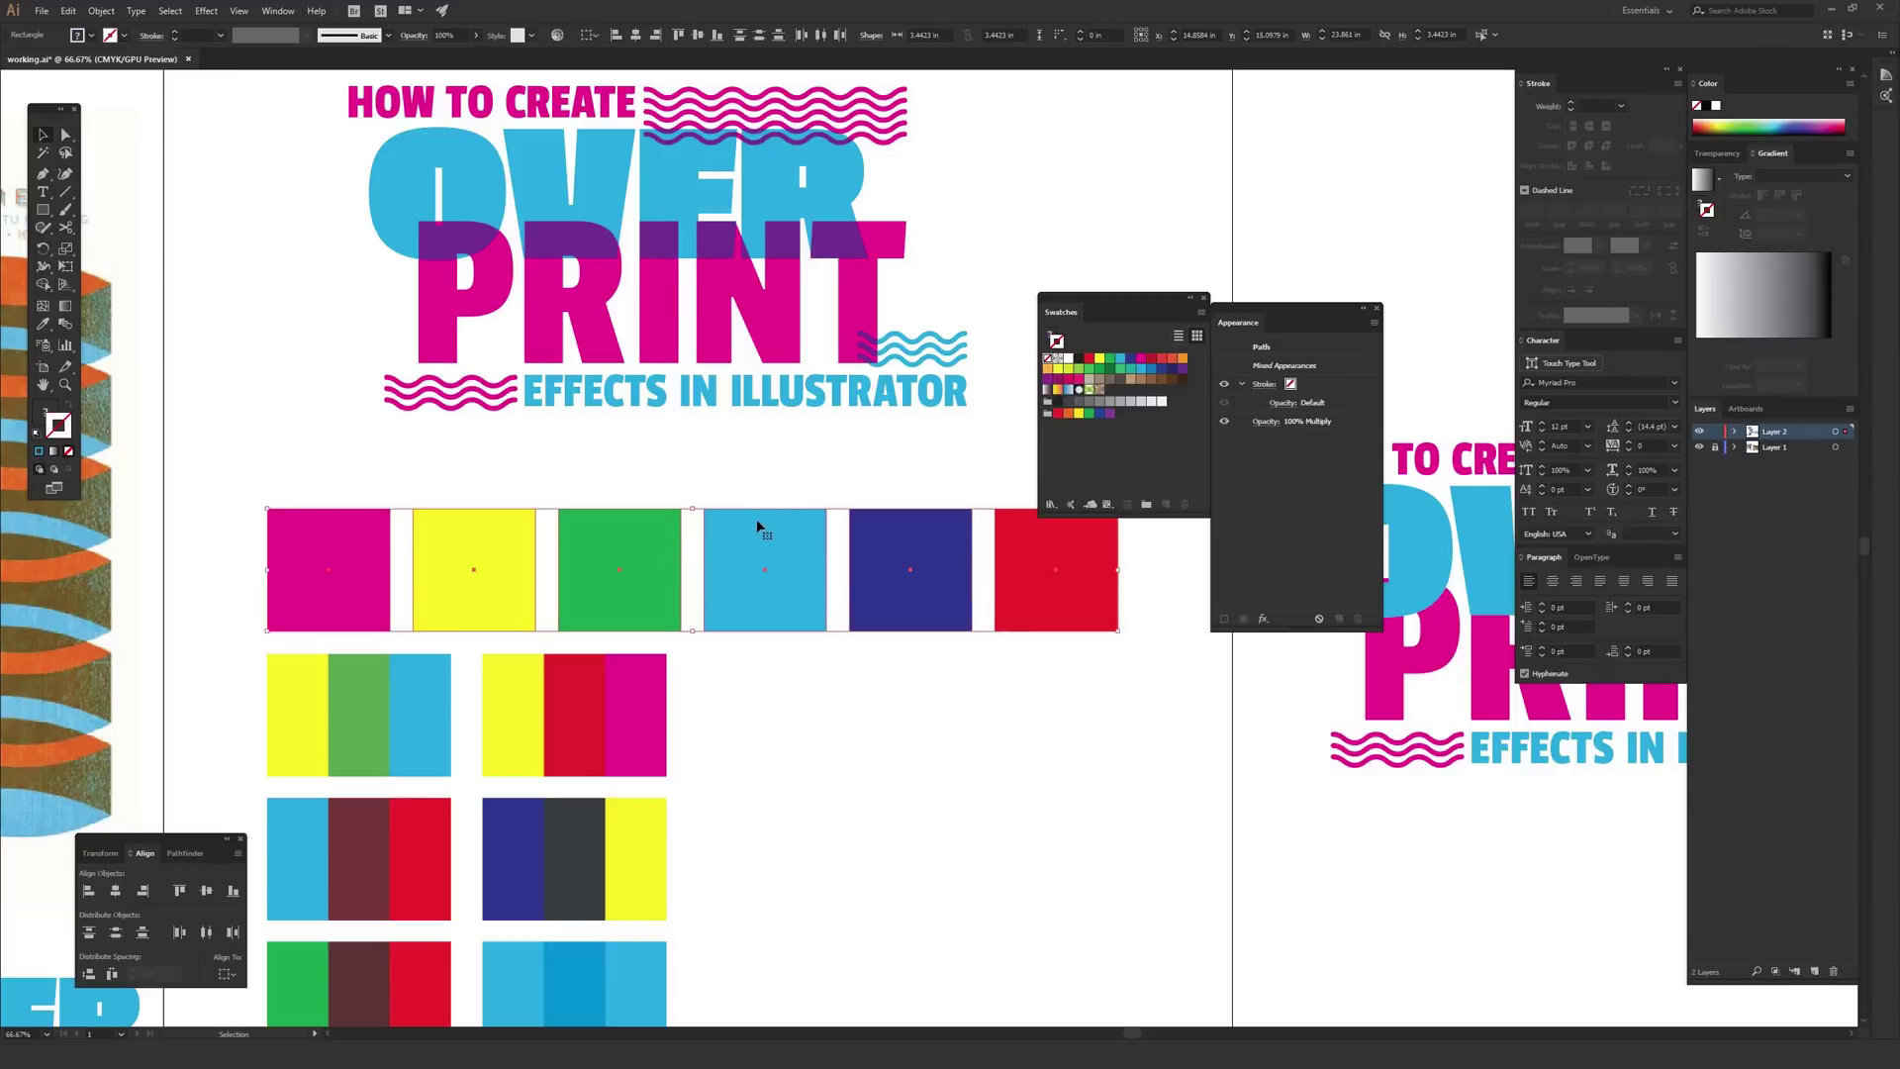
pyautogui.click(815, 492)
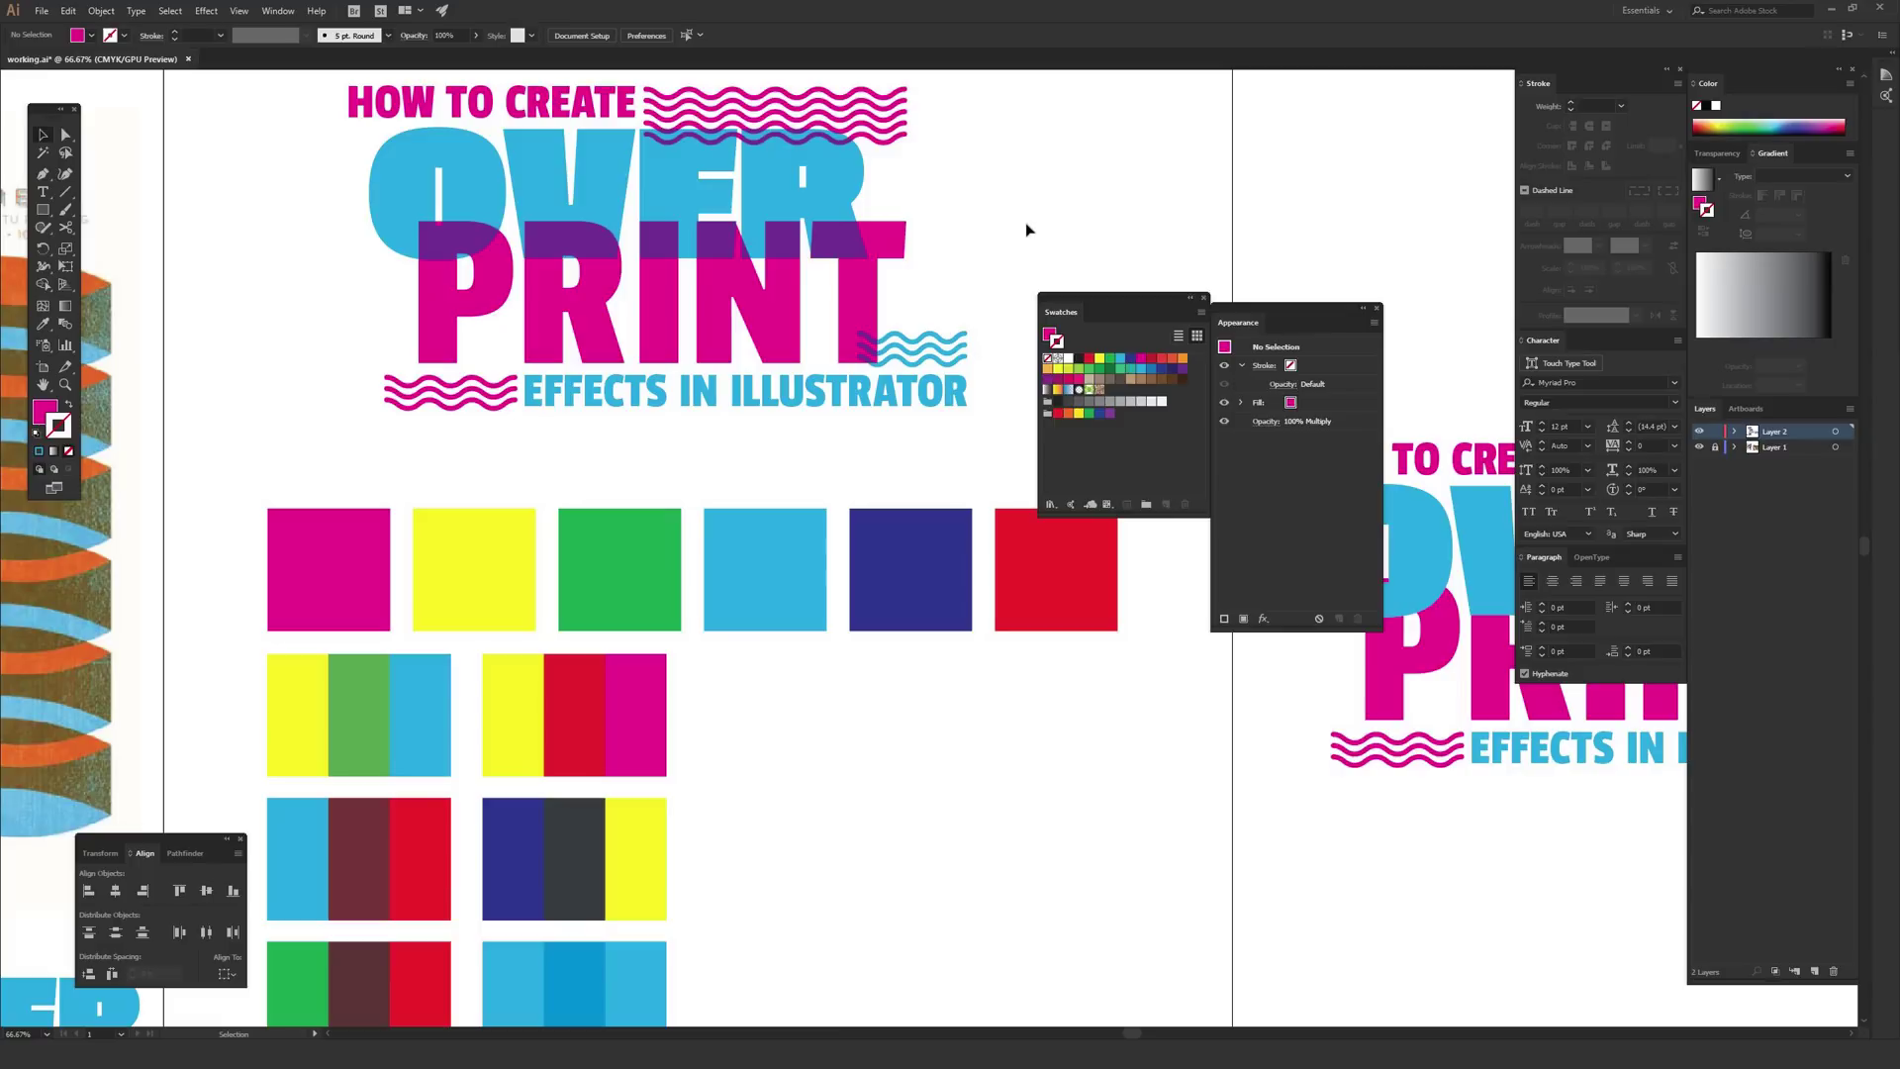
pyautogui.scroll(3, 990, 327)
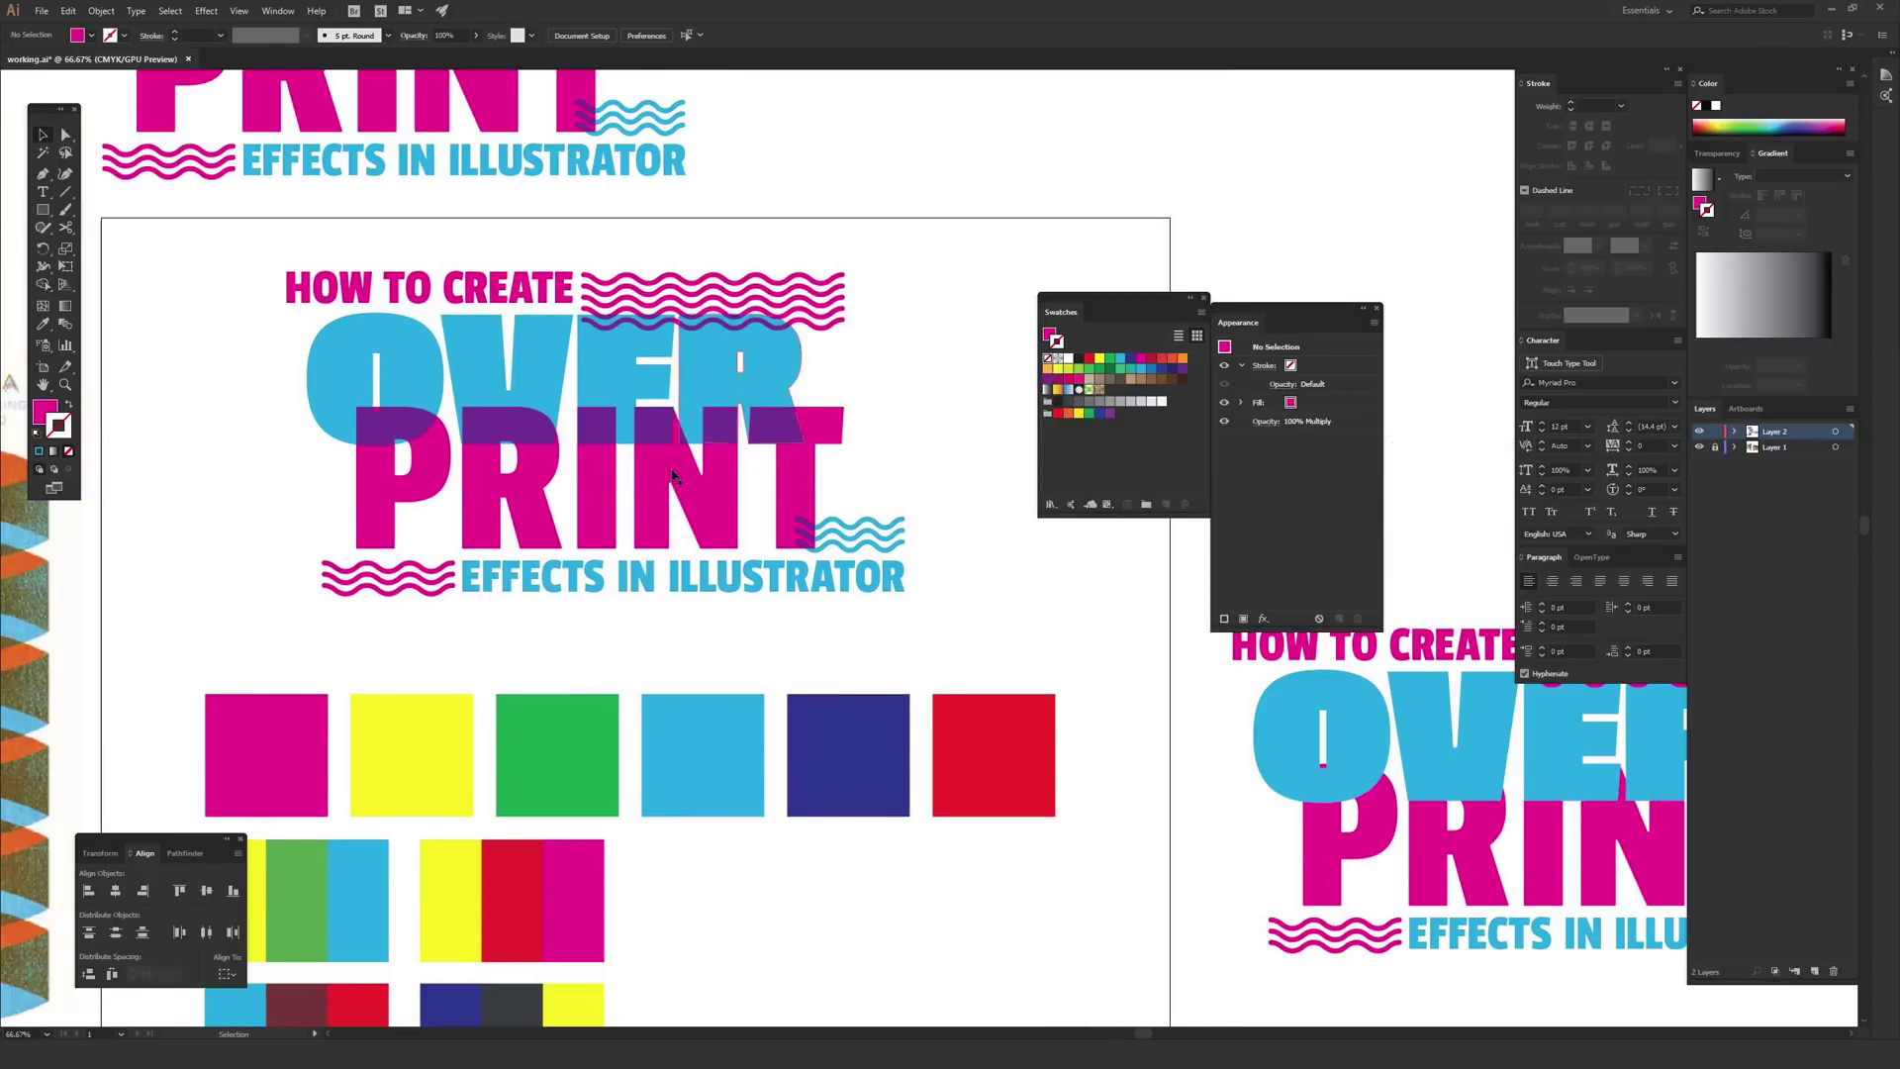
pyautogui.click(540, 359)
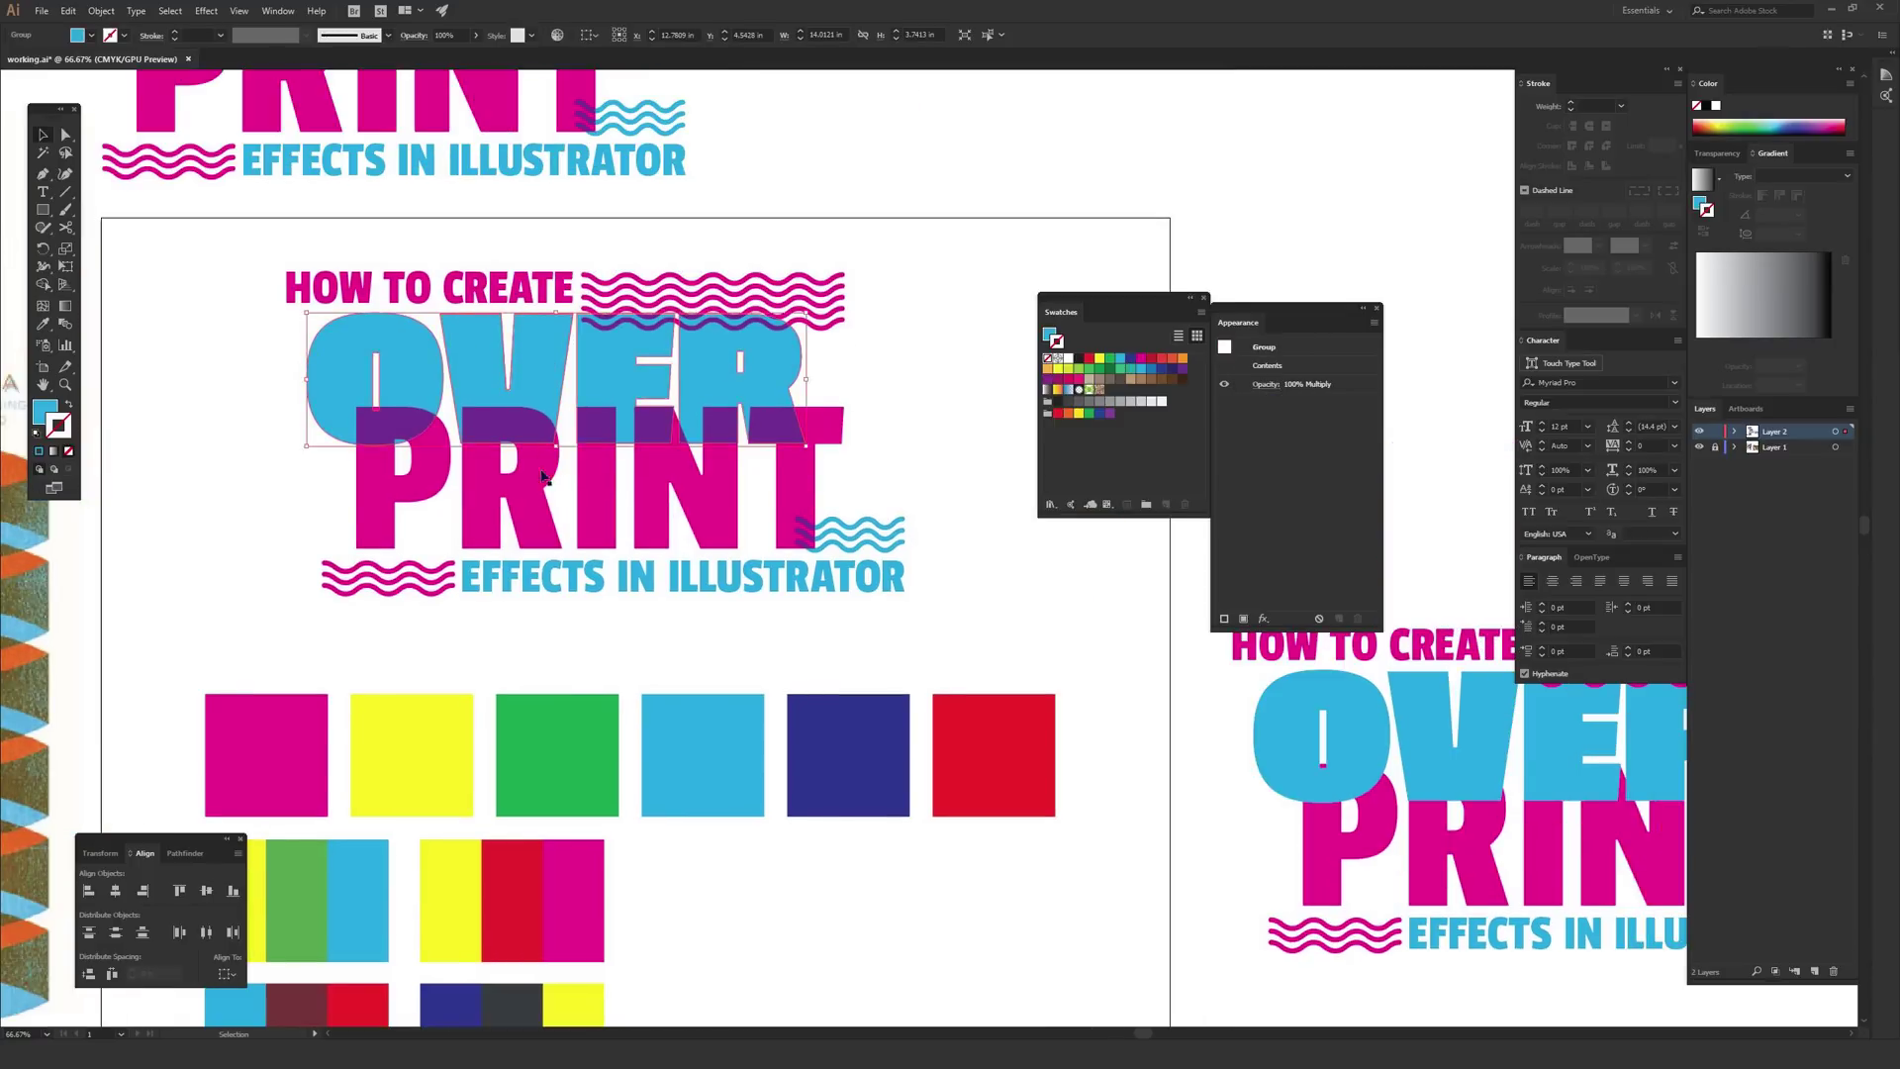
pyautogui.click(537, 506)
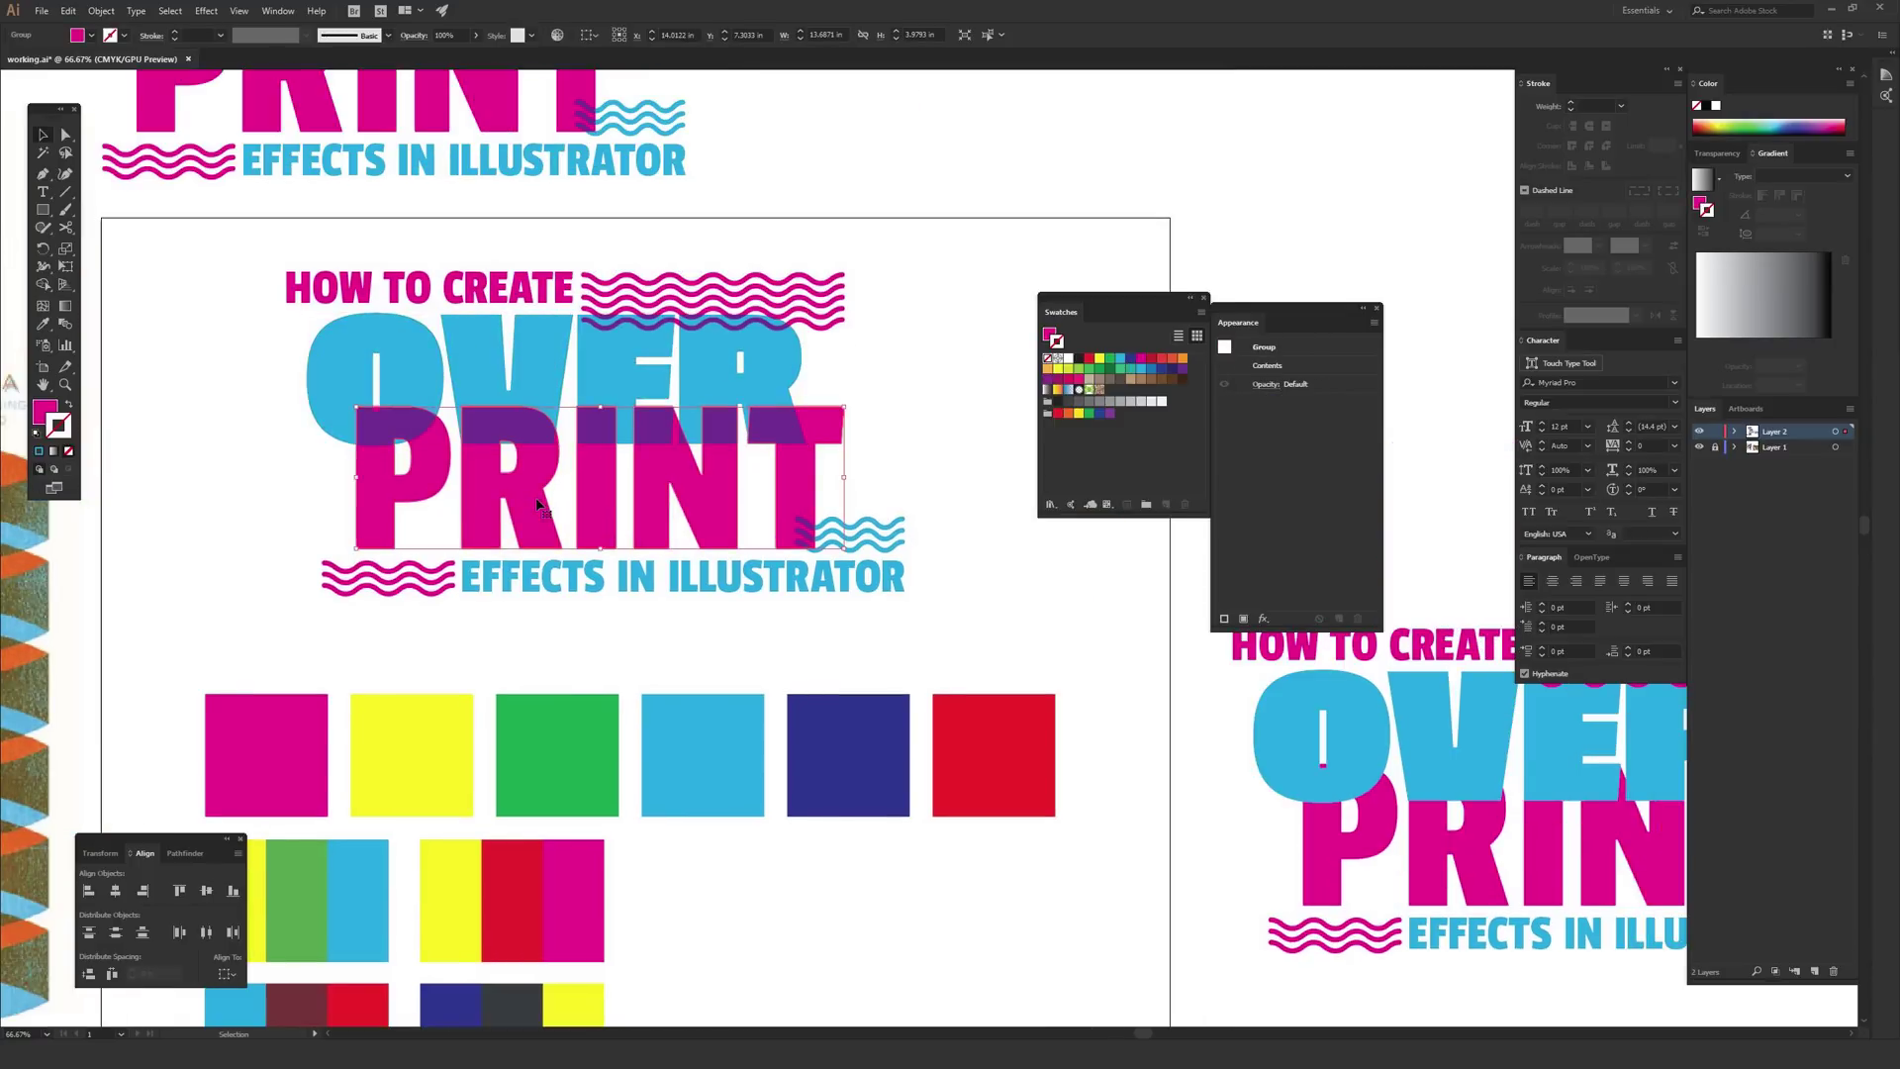
pyautogui.click(924, 401)
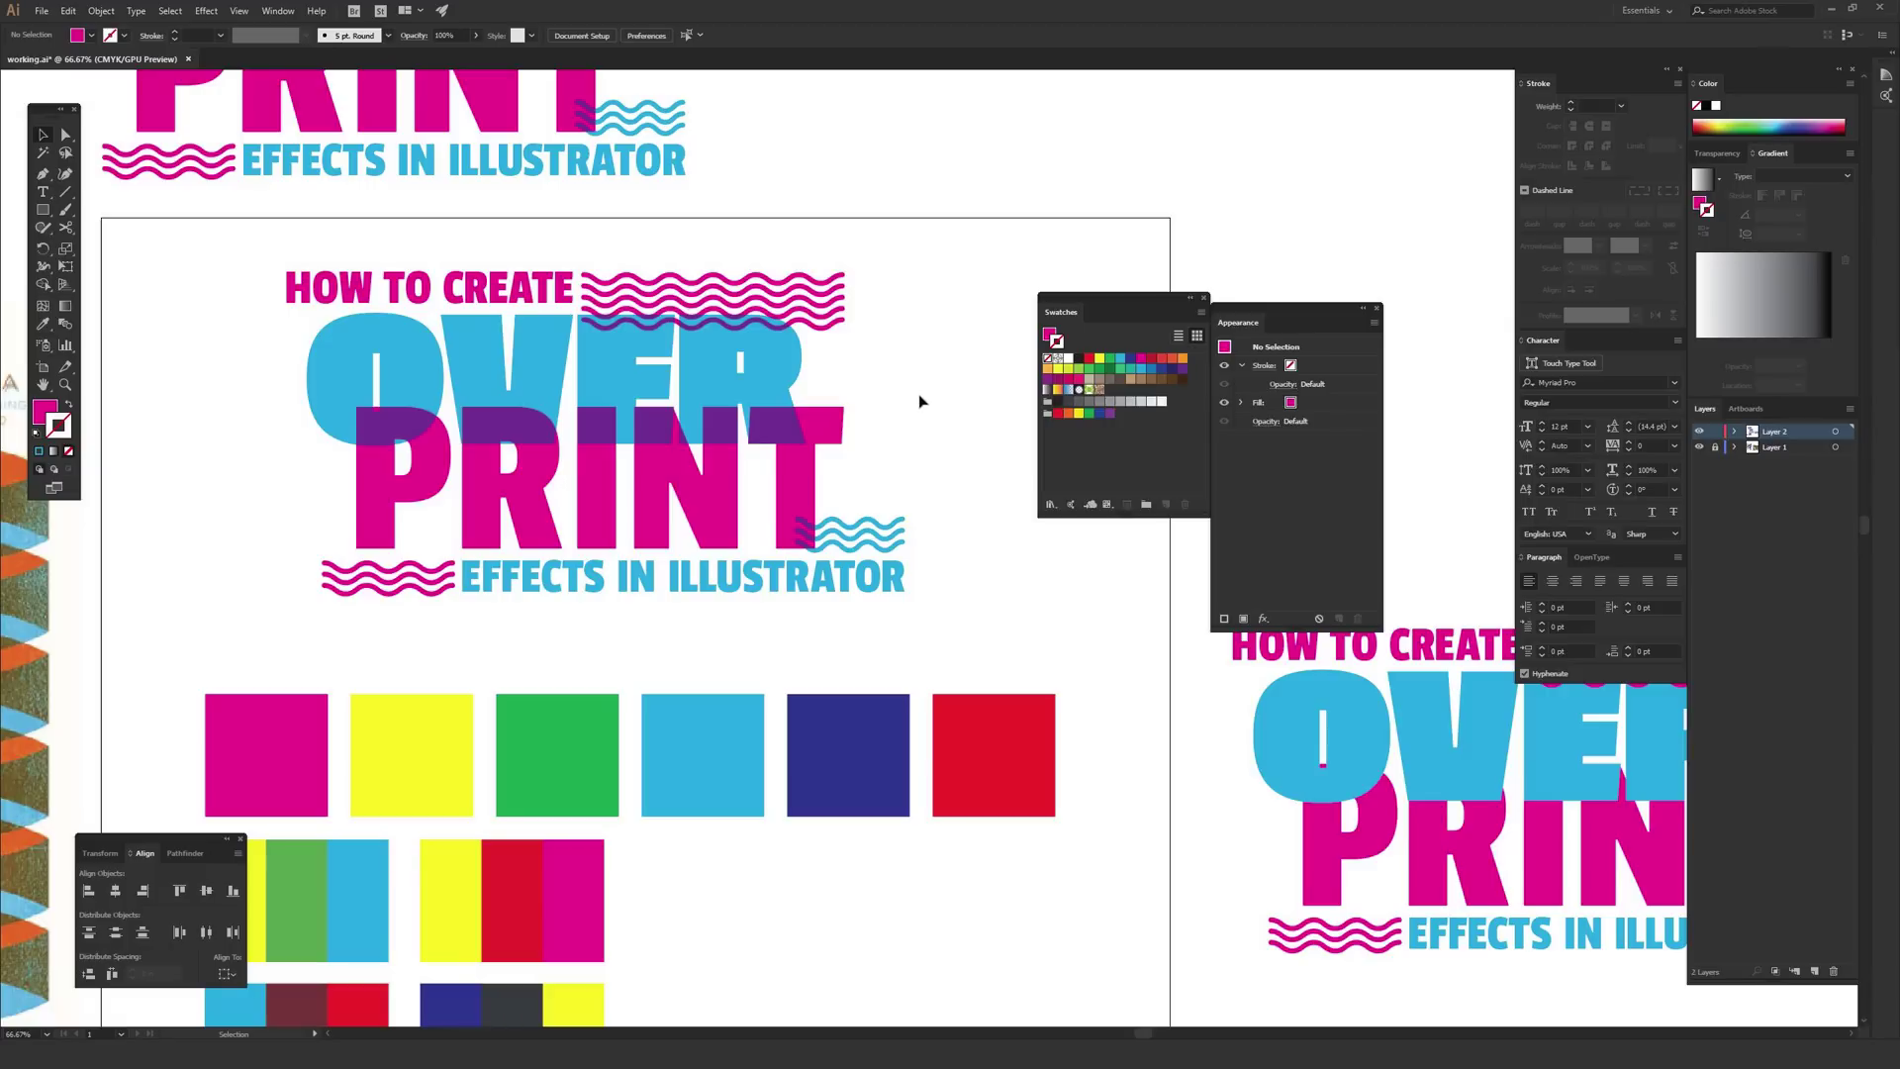
pyautogui.scroll(-5, 921, 401)
pyautogui.hscroll(-3, 594, 411)
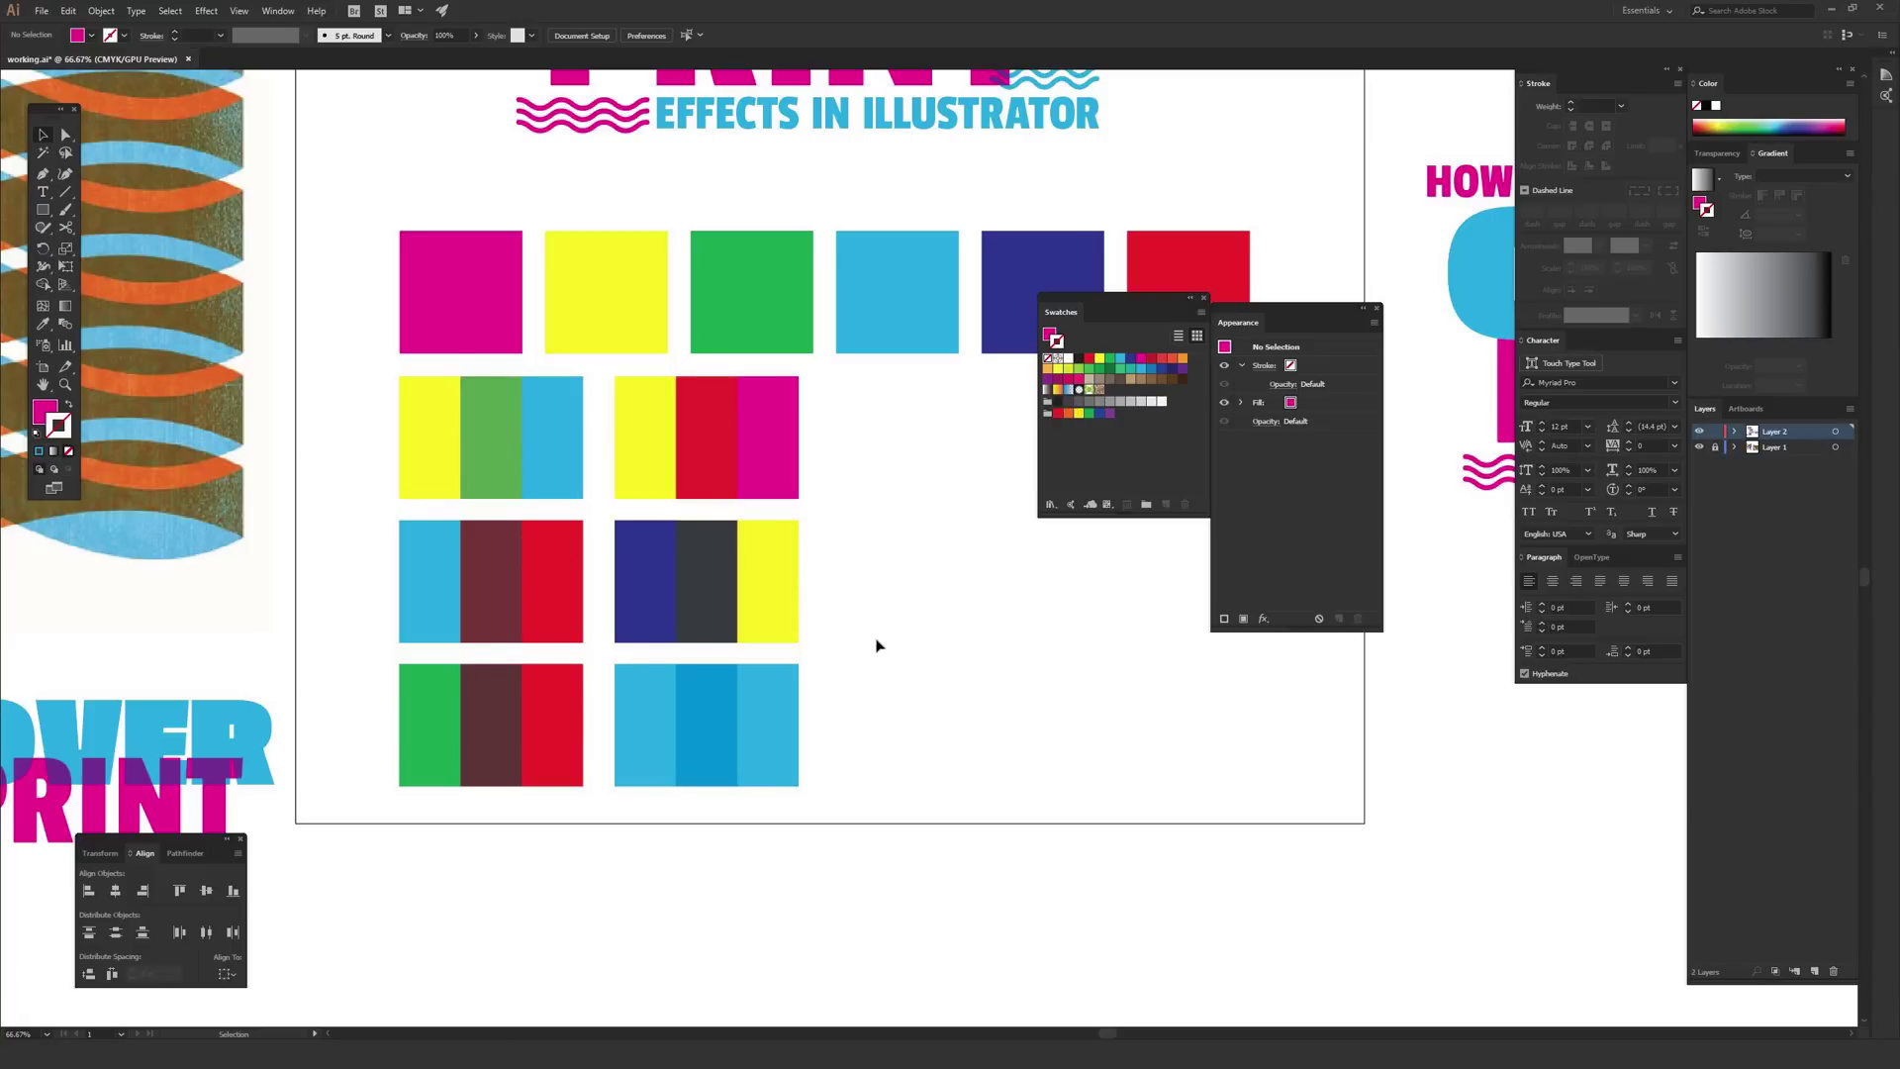
pyautogui.click(657, 691)
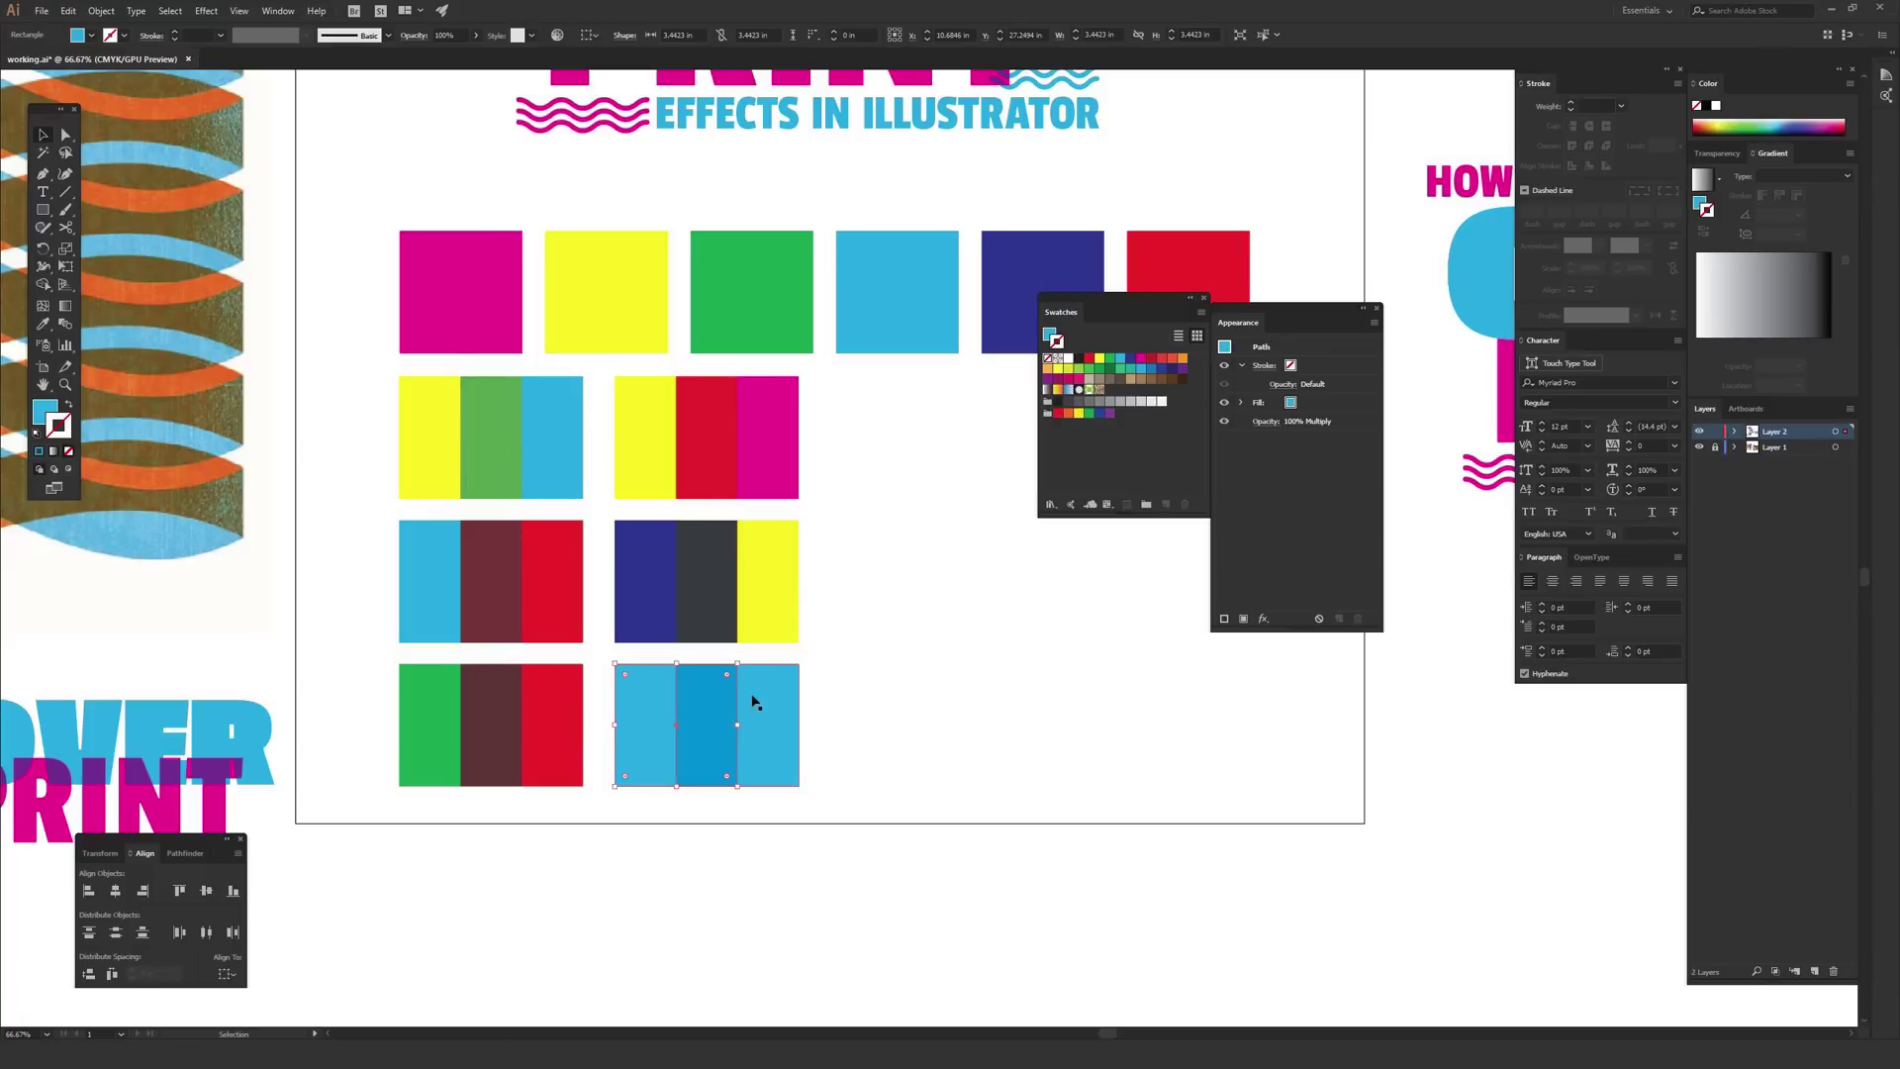
pyautogui.click(775, 691)
pyautogui.click(832, 588)
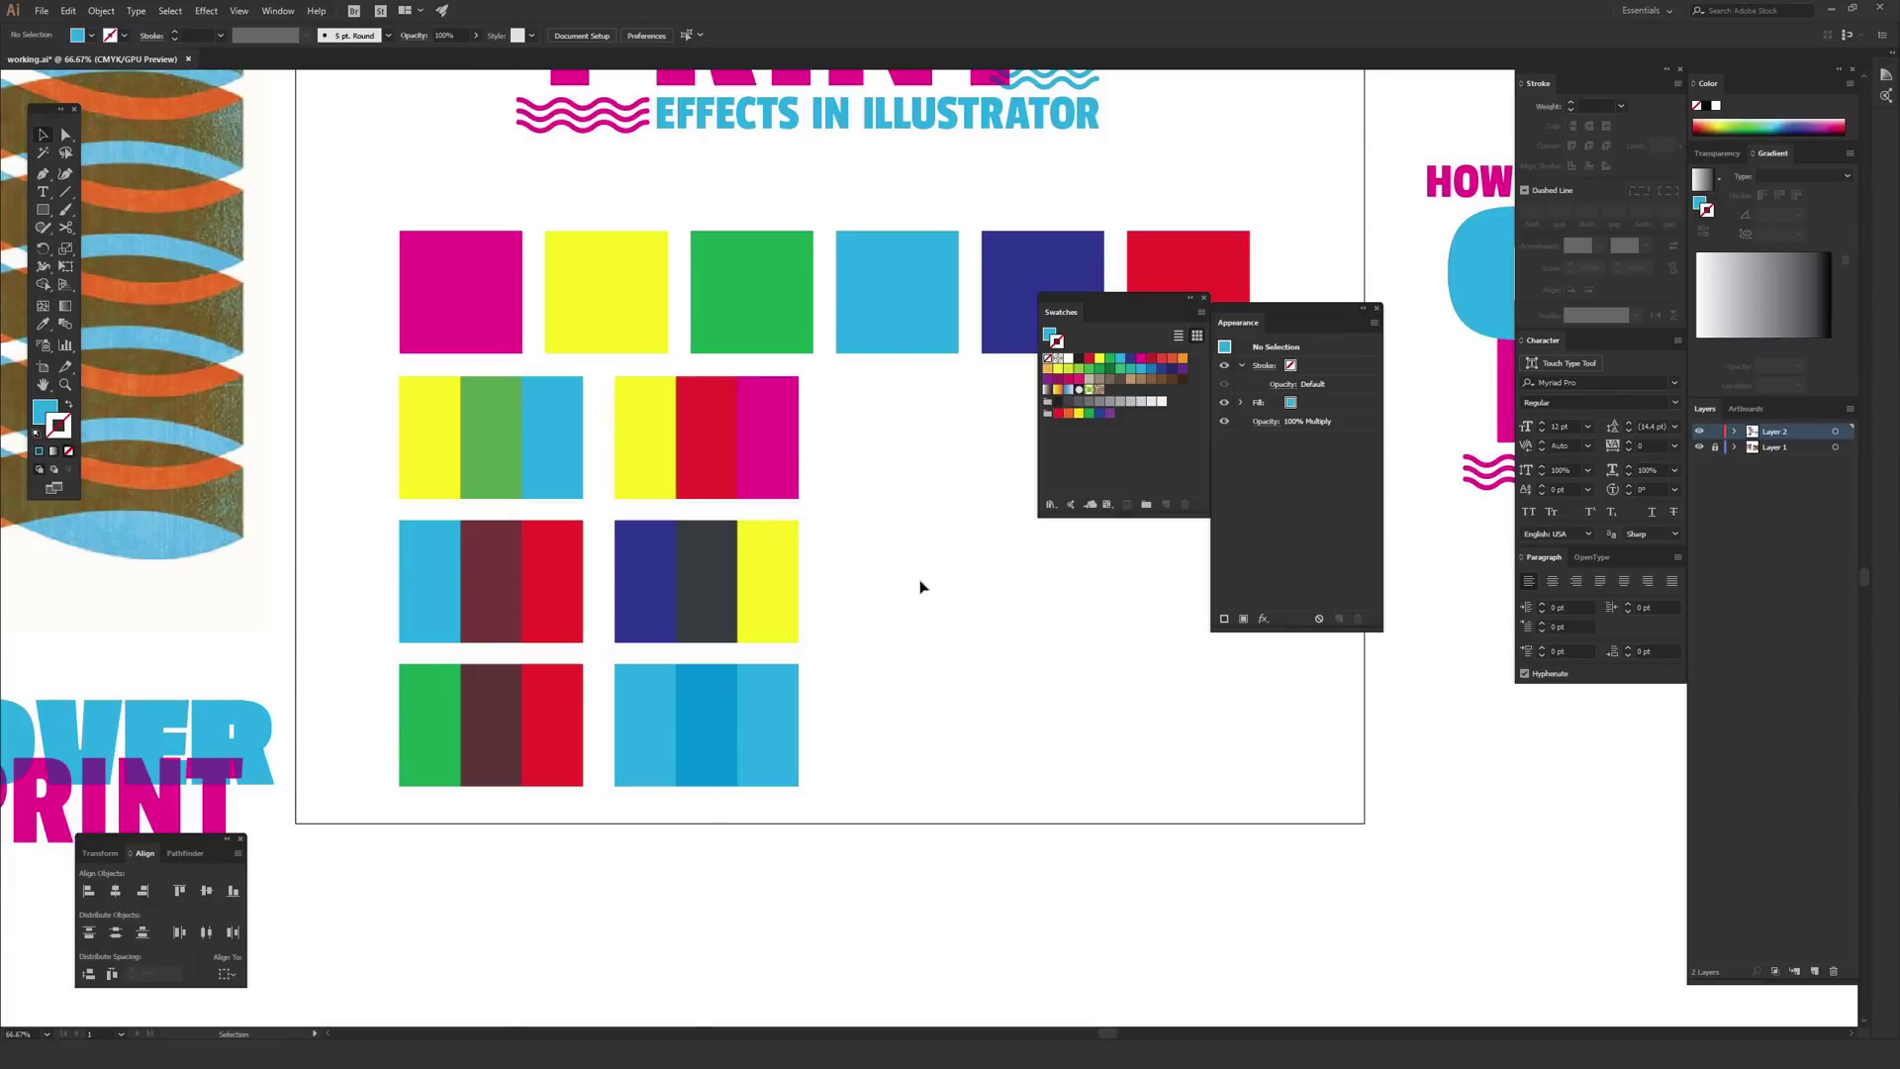
pyautogui.scroll(10, 920, 585)
pyautogui.hscroll(2, 921, 585)
pyautogui.click(633, 255)
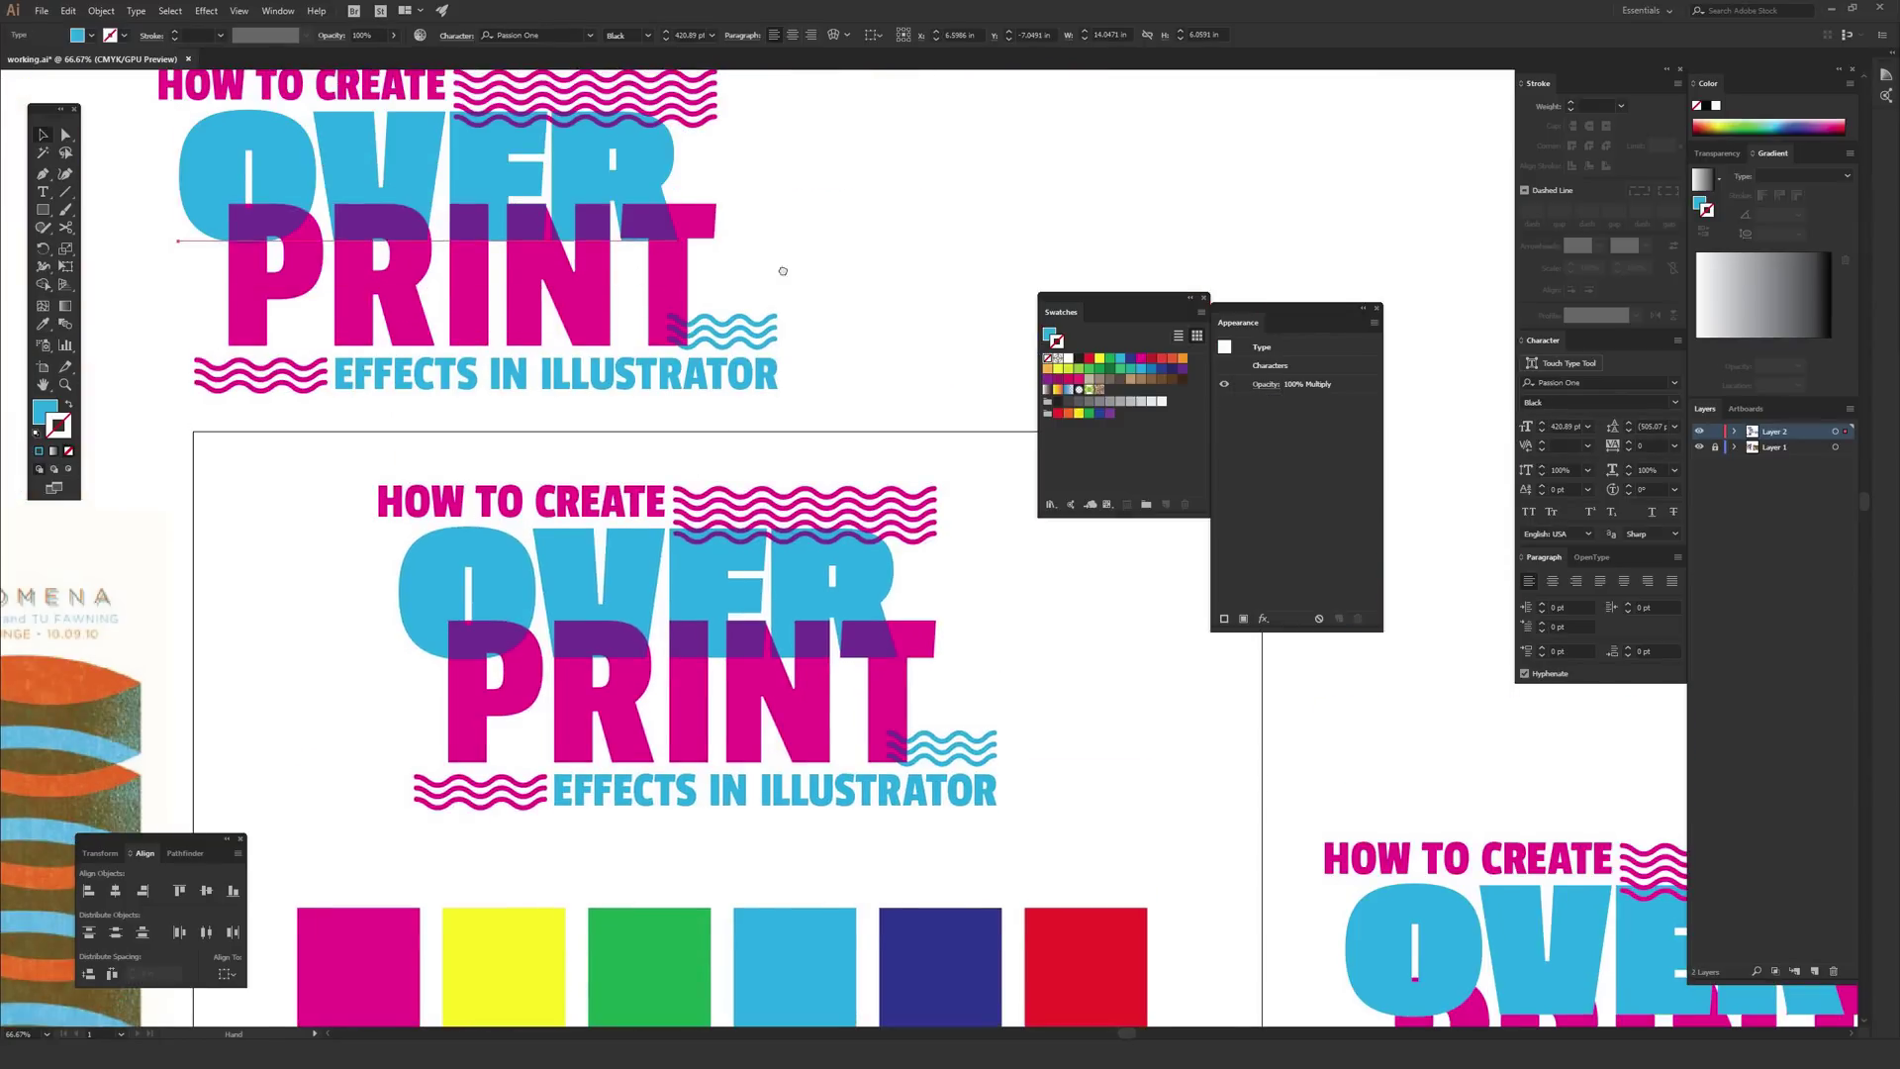
pyautogui.moveTo(782, 271); pyautogui.dragTo(748, 427)
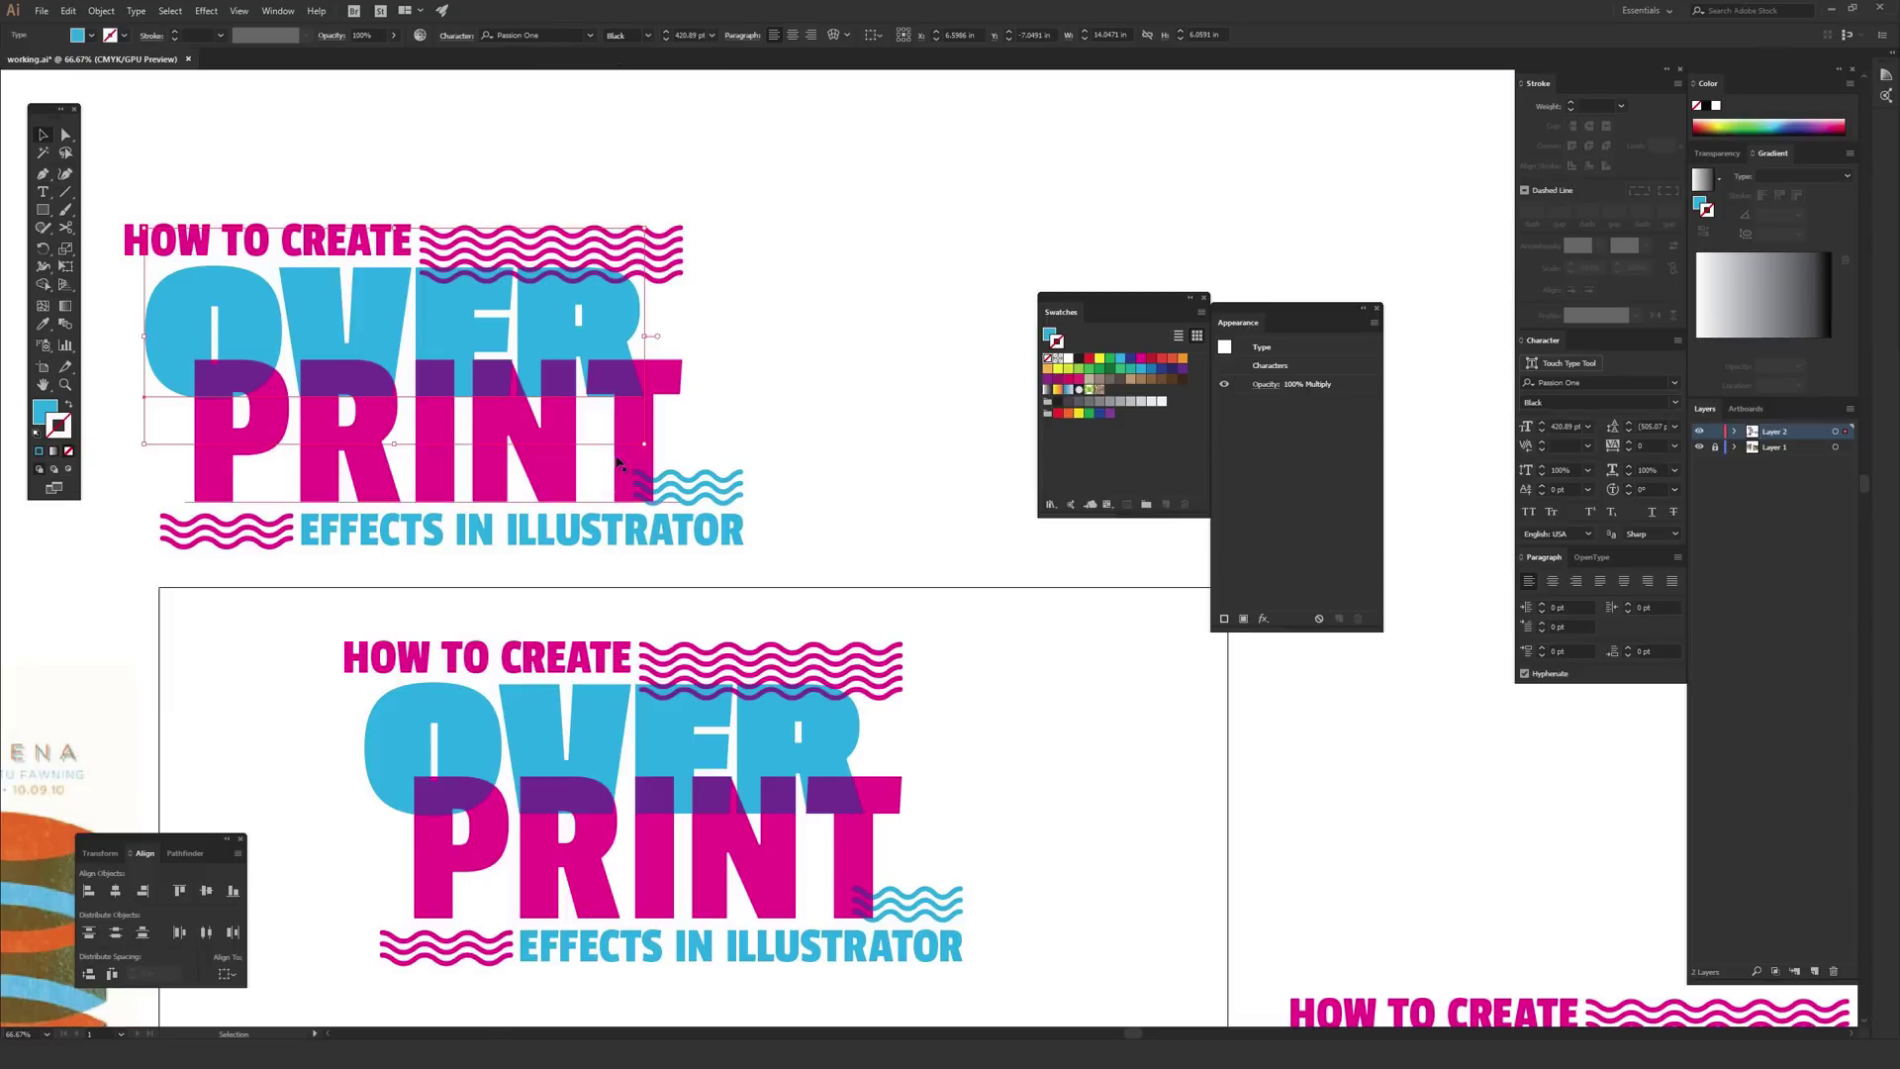
pyautogui.click(188, 457)
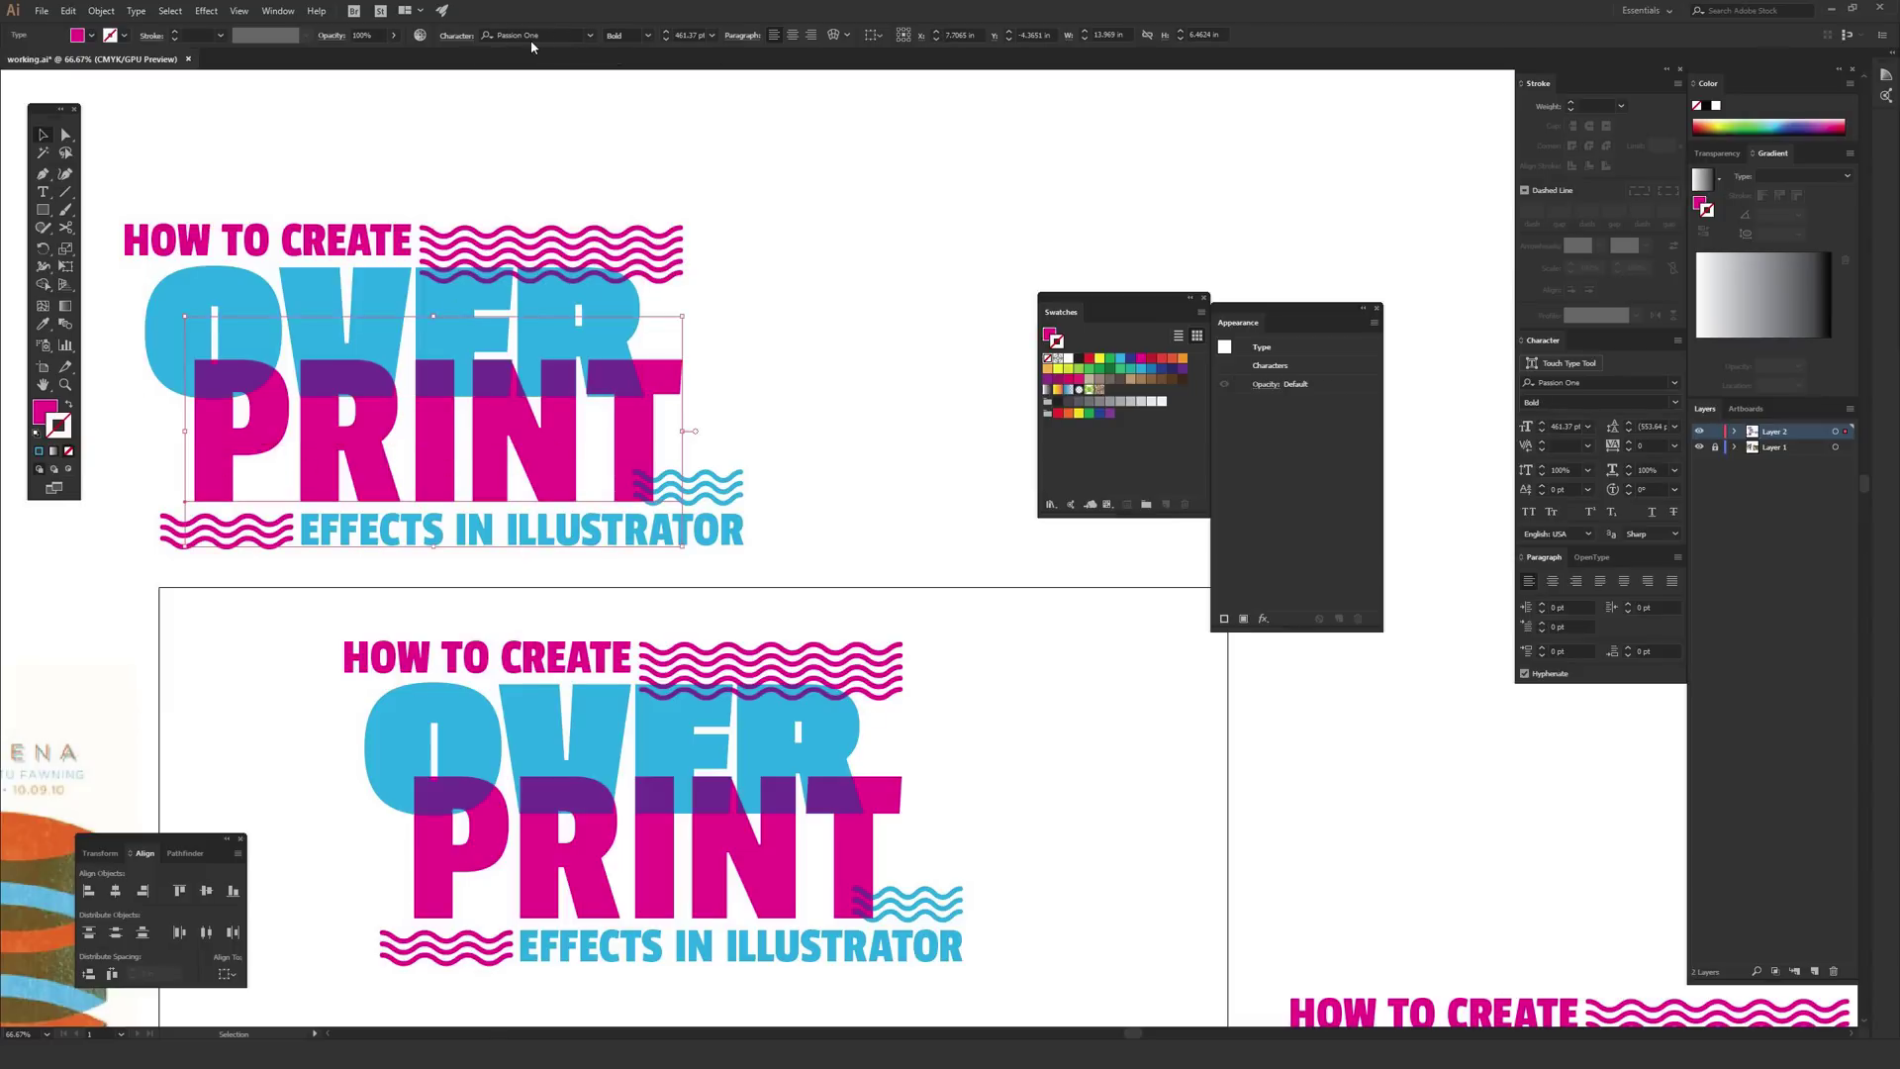
pyautogui.click(861, 246)
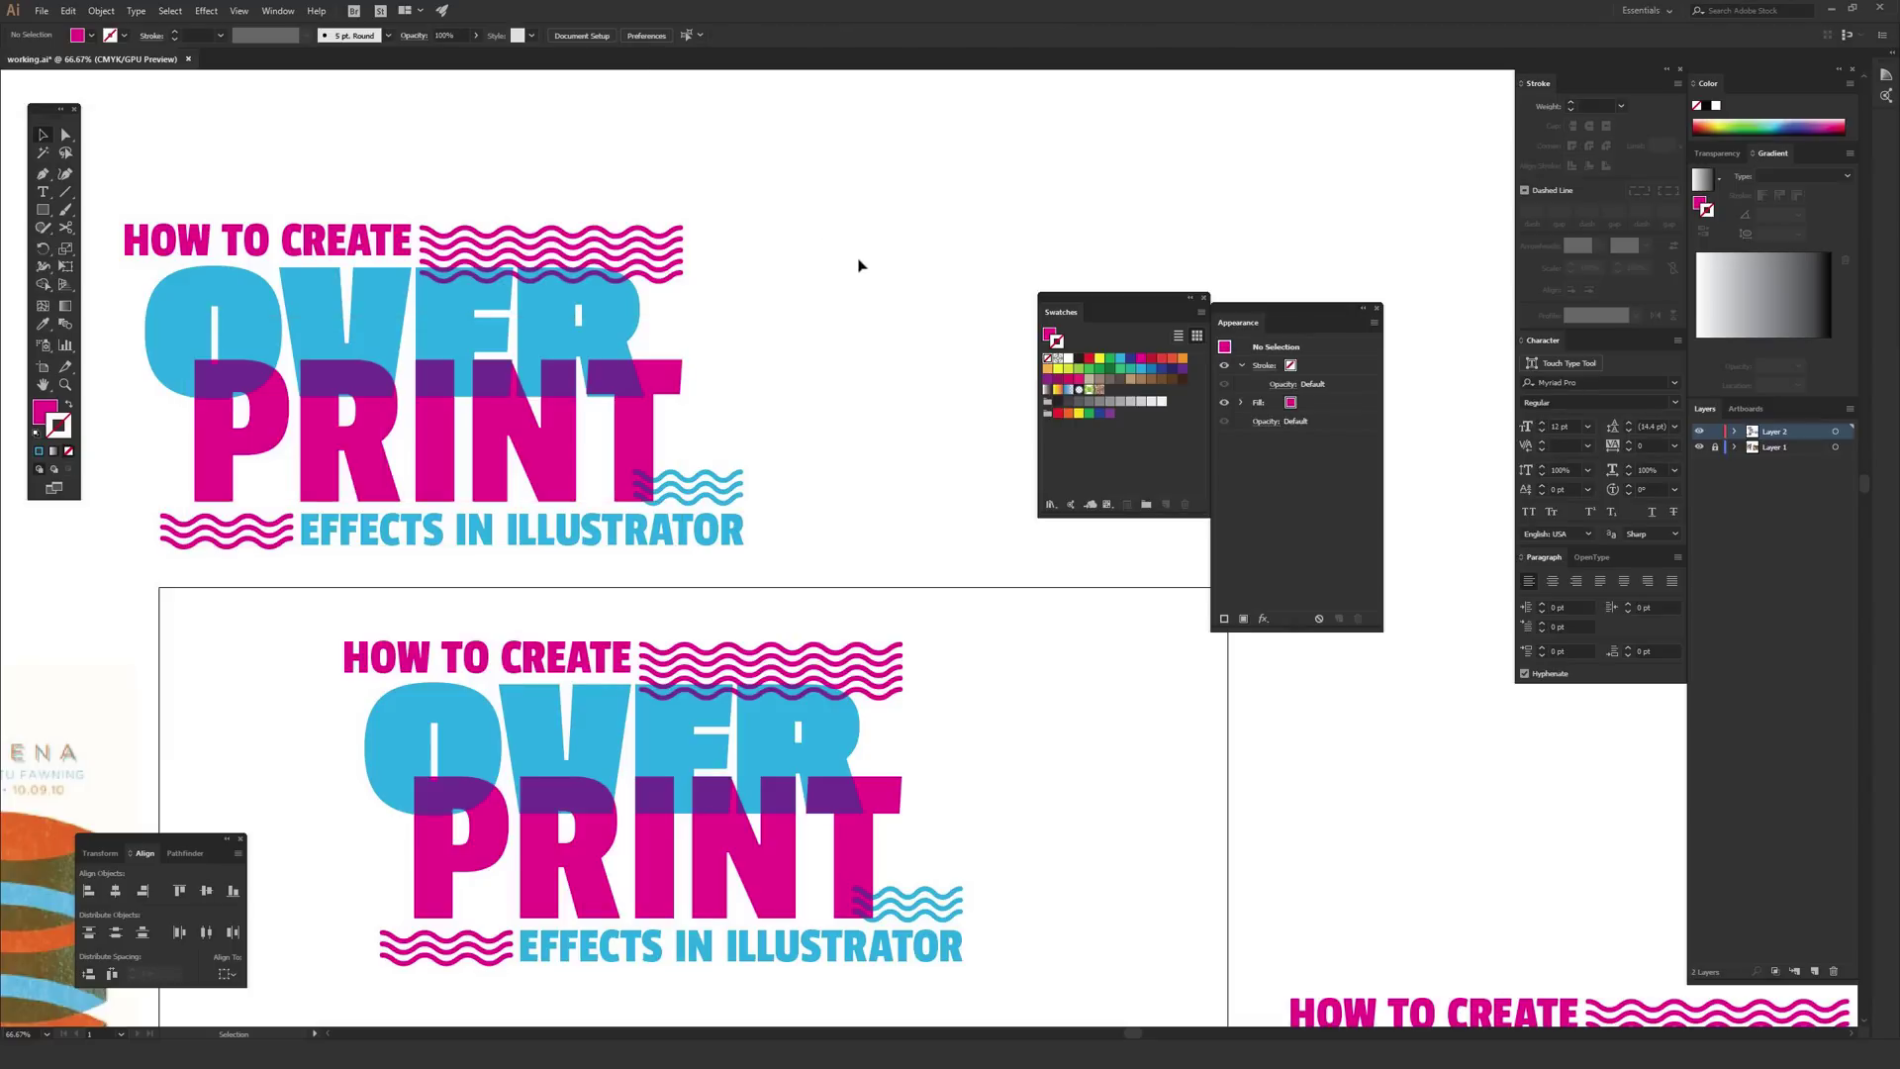
pyautogui.click(554, 330)
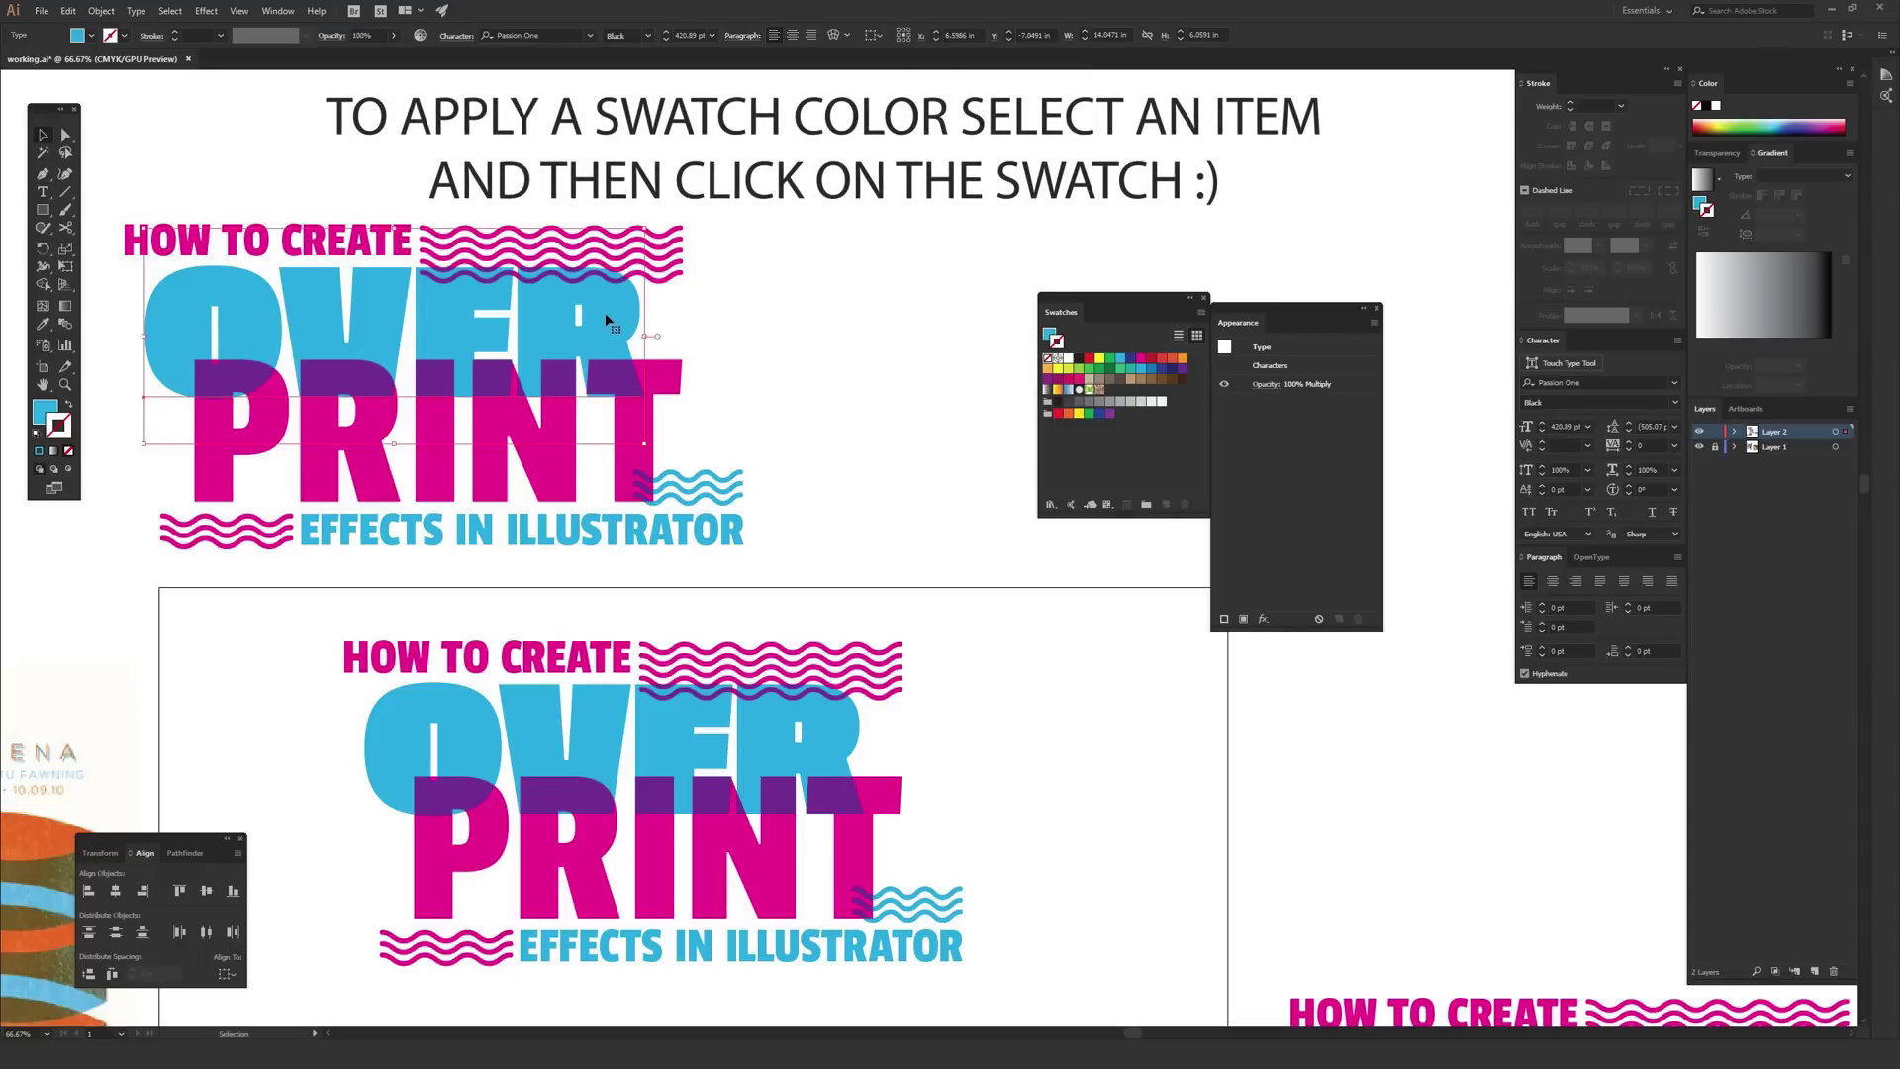
pyautogui.click(559, 465)
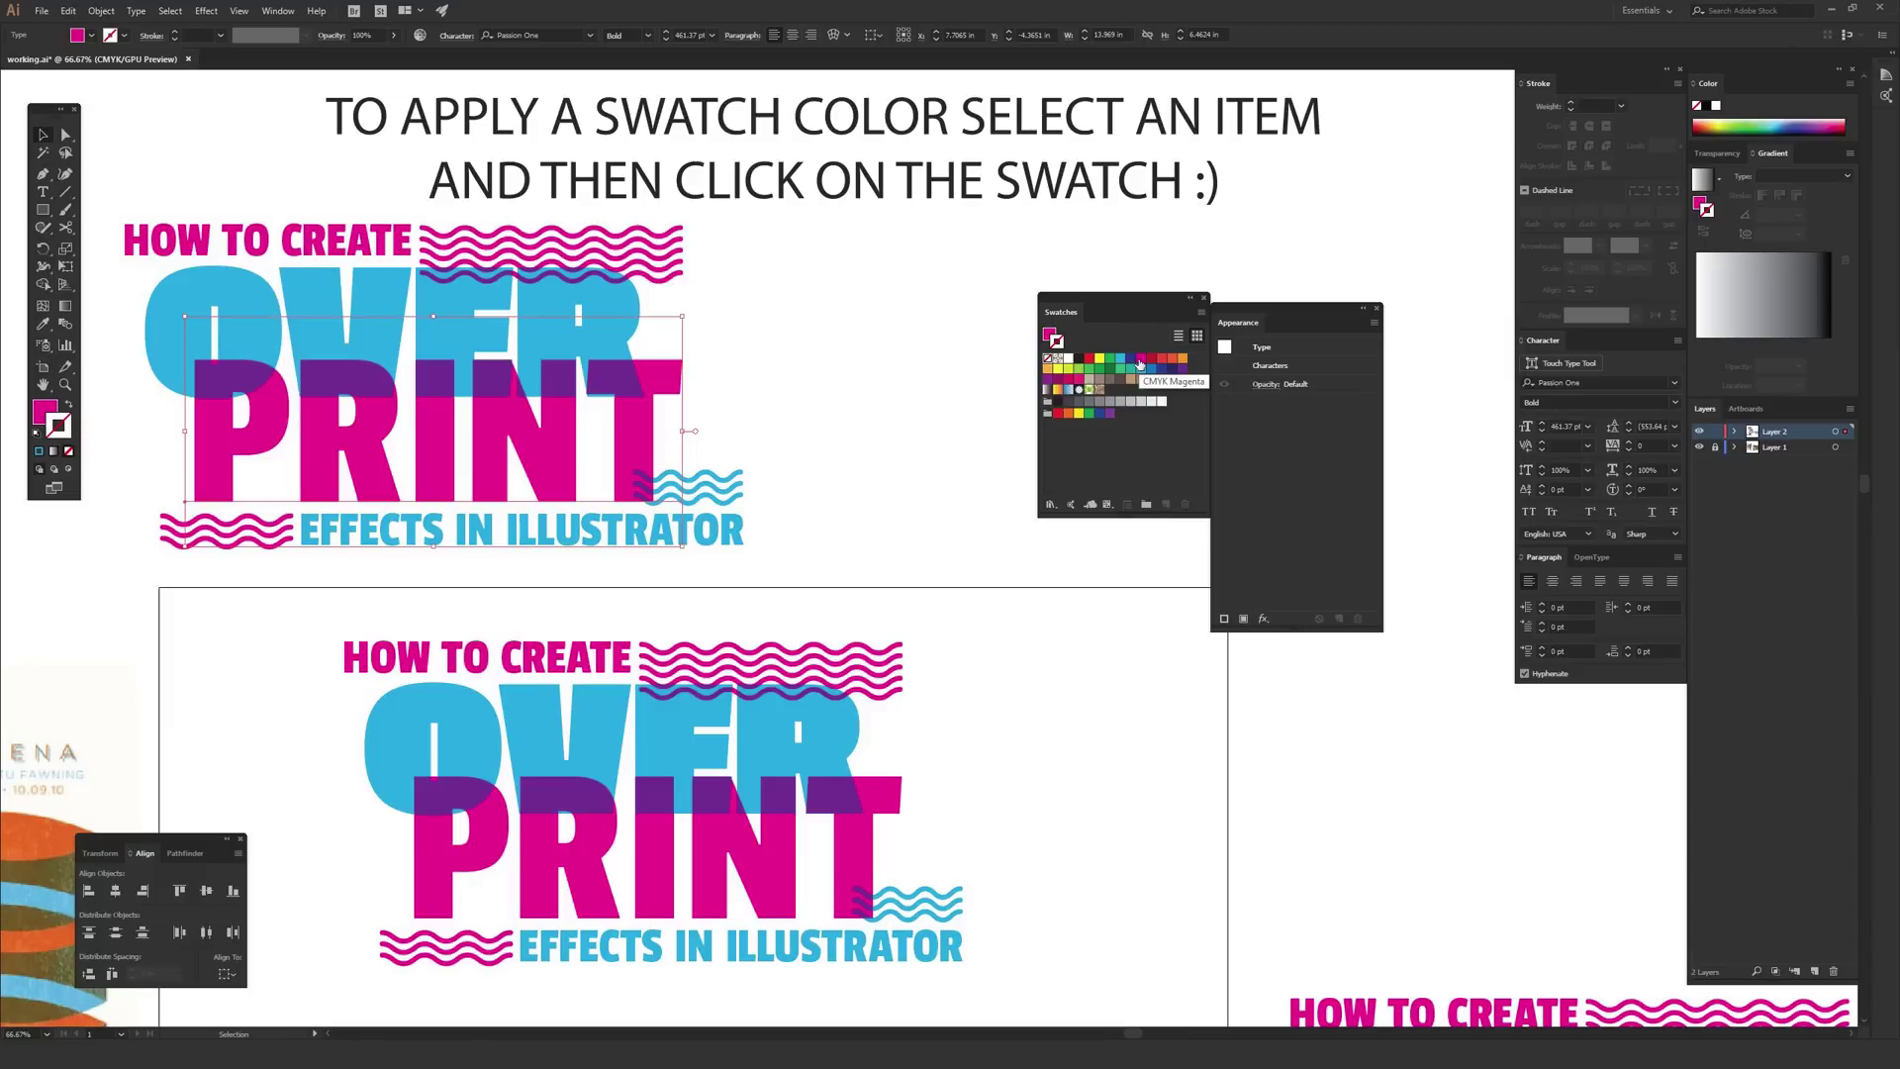
pyautogui.click(295, 299)
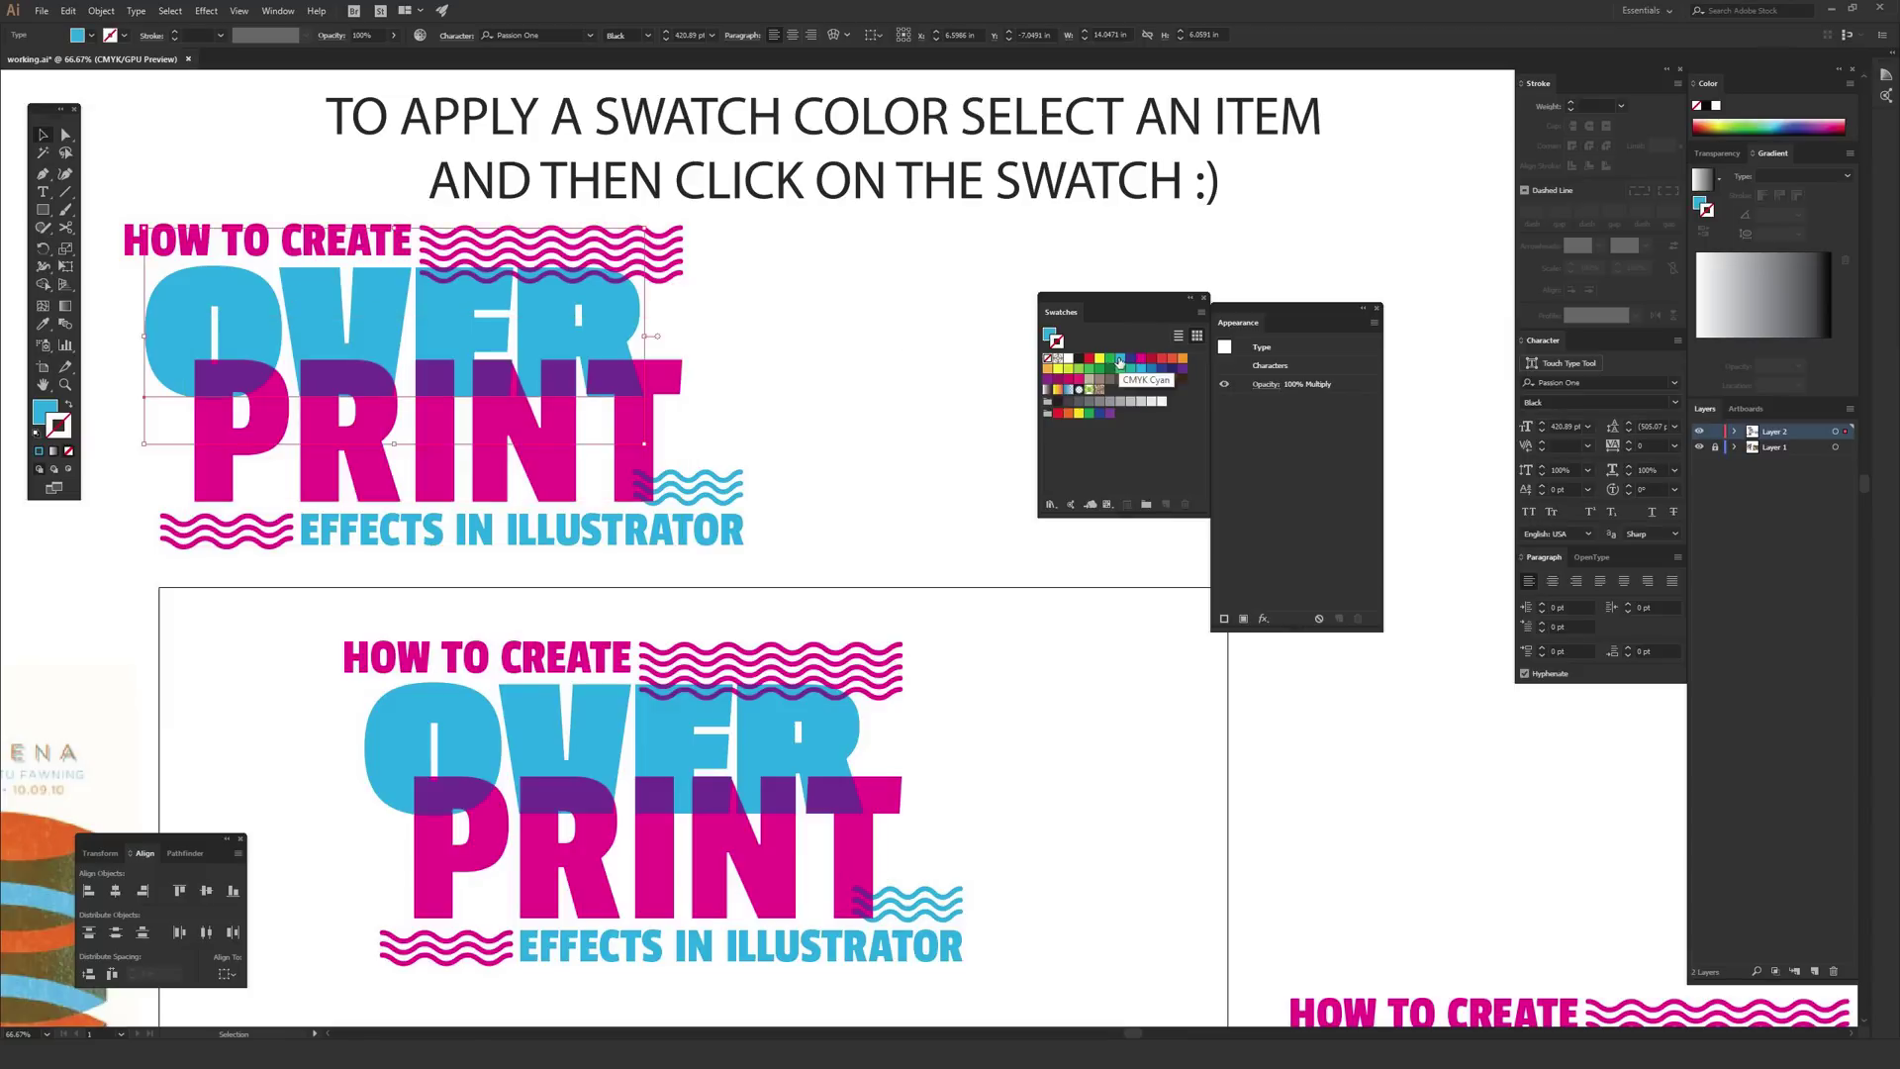
pyautogui.click(843, 339)
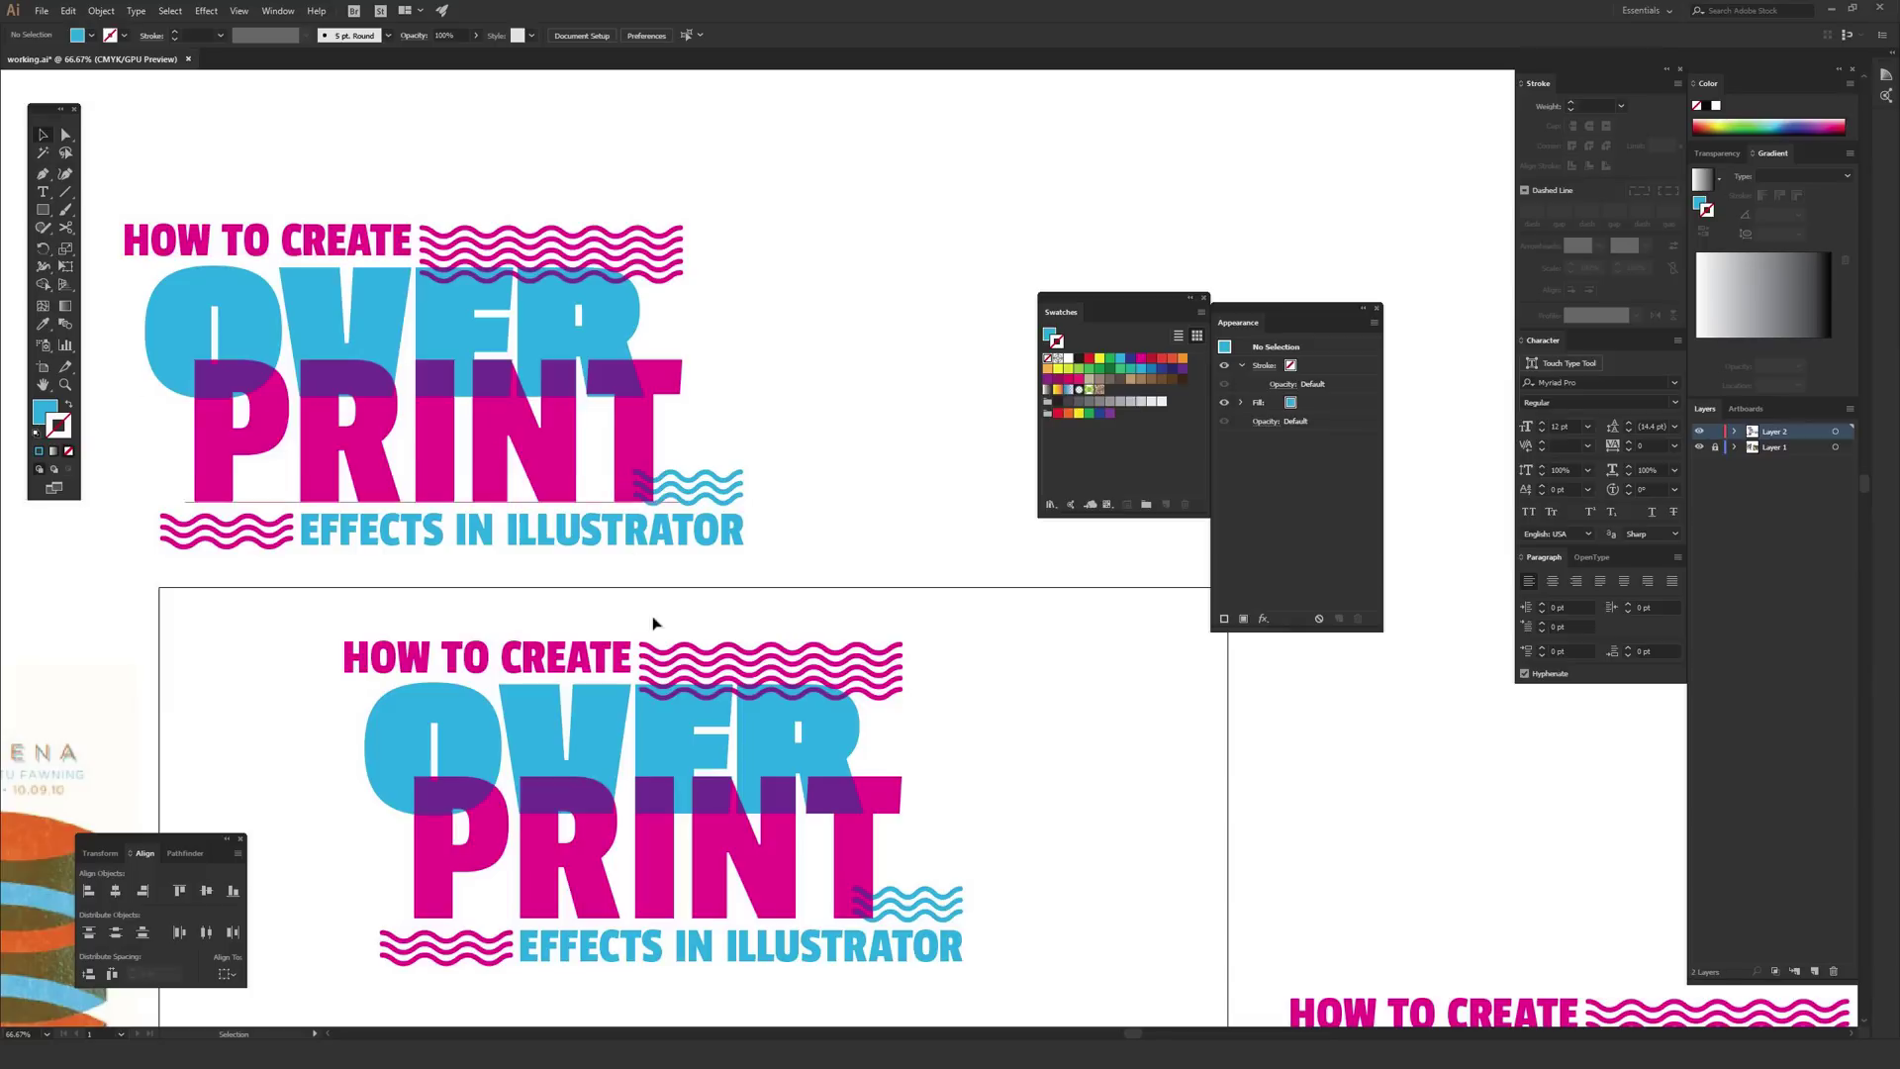
pyautogui.press('space')
# Pan to the third OVER PRINT artboard and move the Swatches and Appearance panels aside
pyautogui.moveTo(1072, 750); pyautogui.dragTo(654, 248)
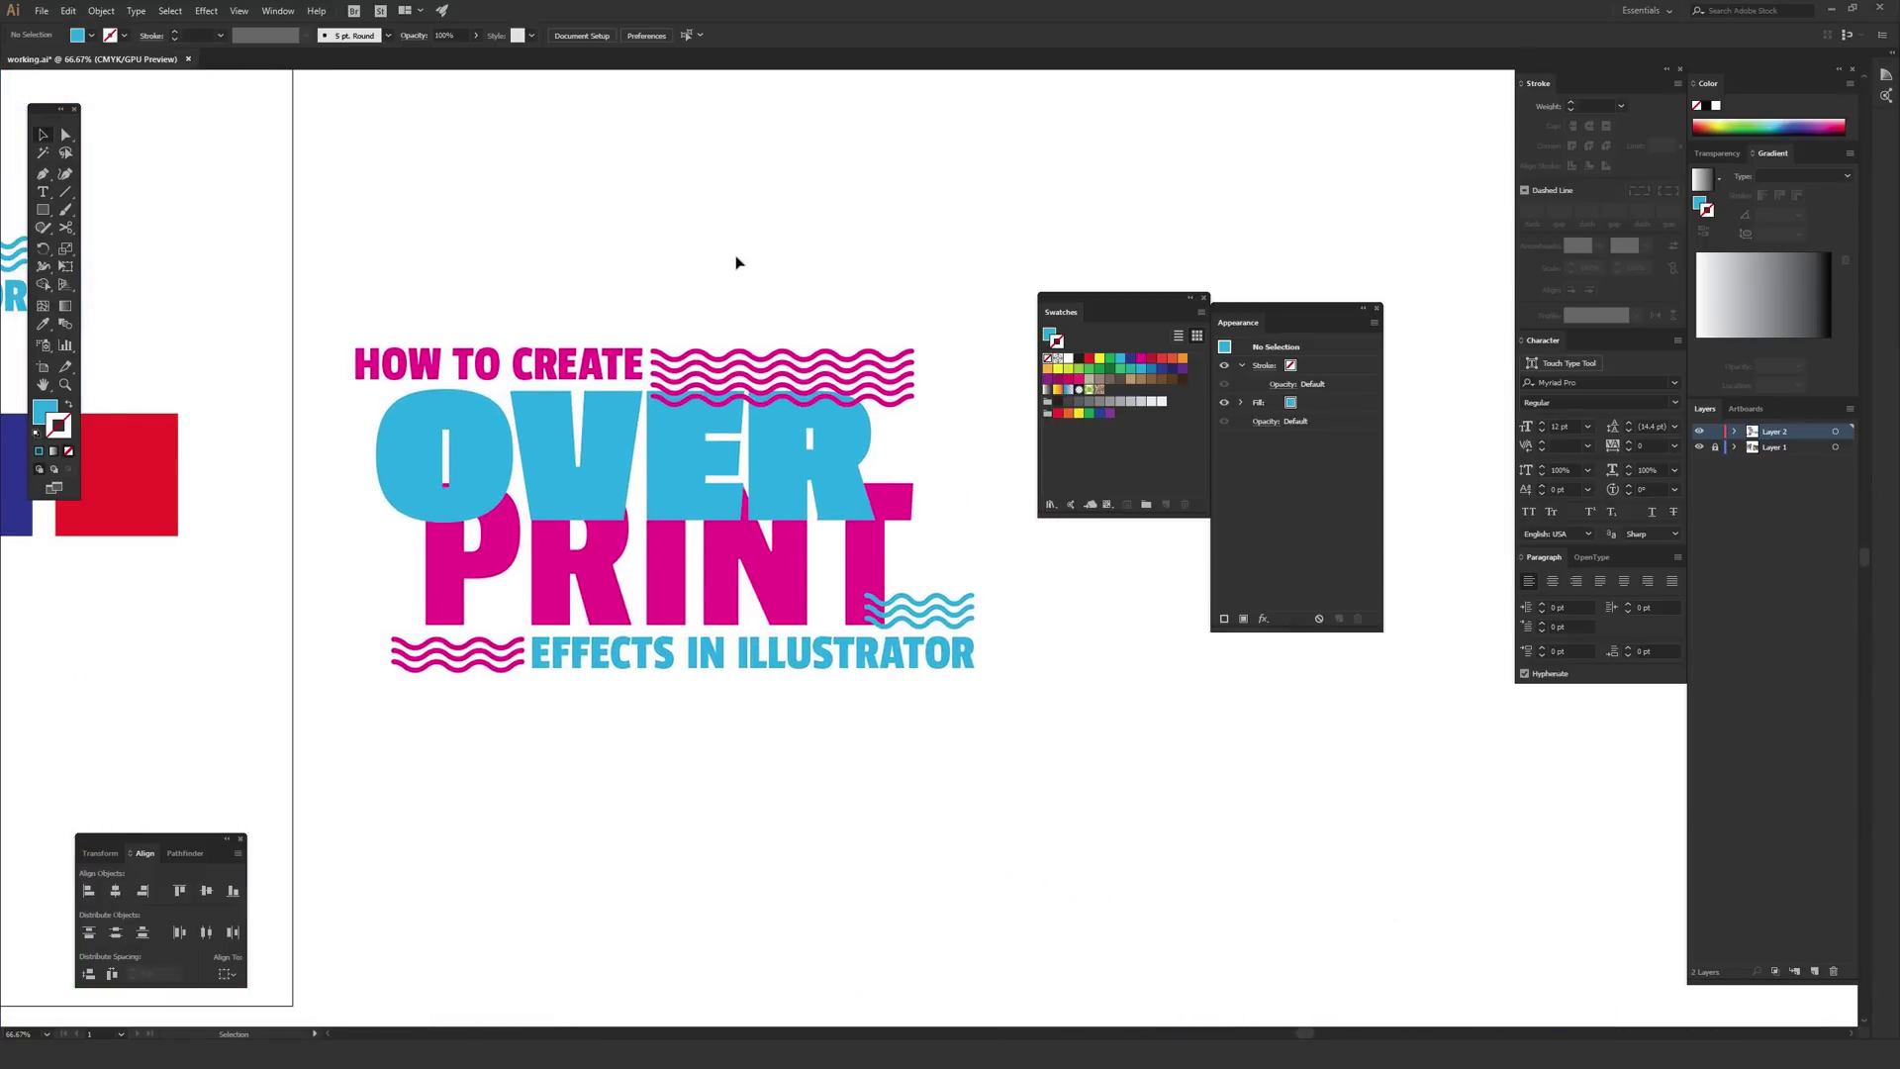
pyautogui.moveTo(1135, 312); pyautogui.dragTo(1891, 396)
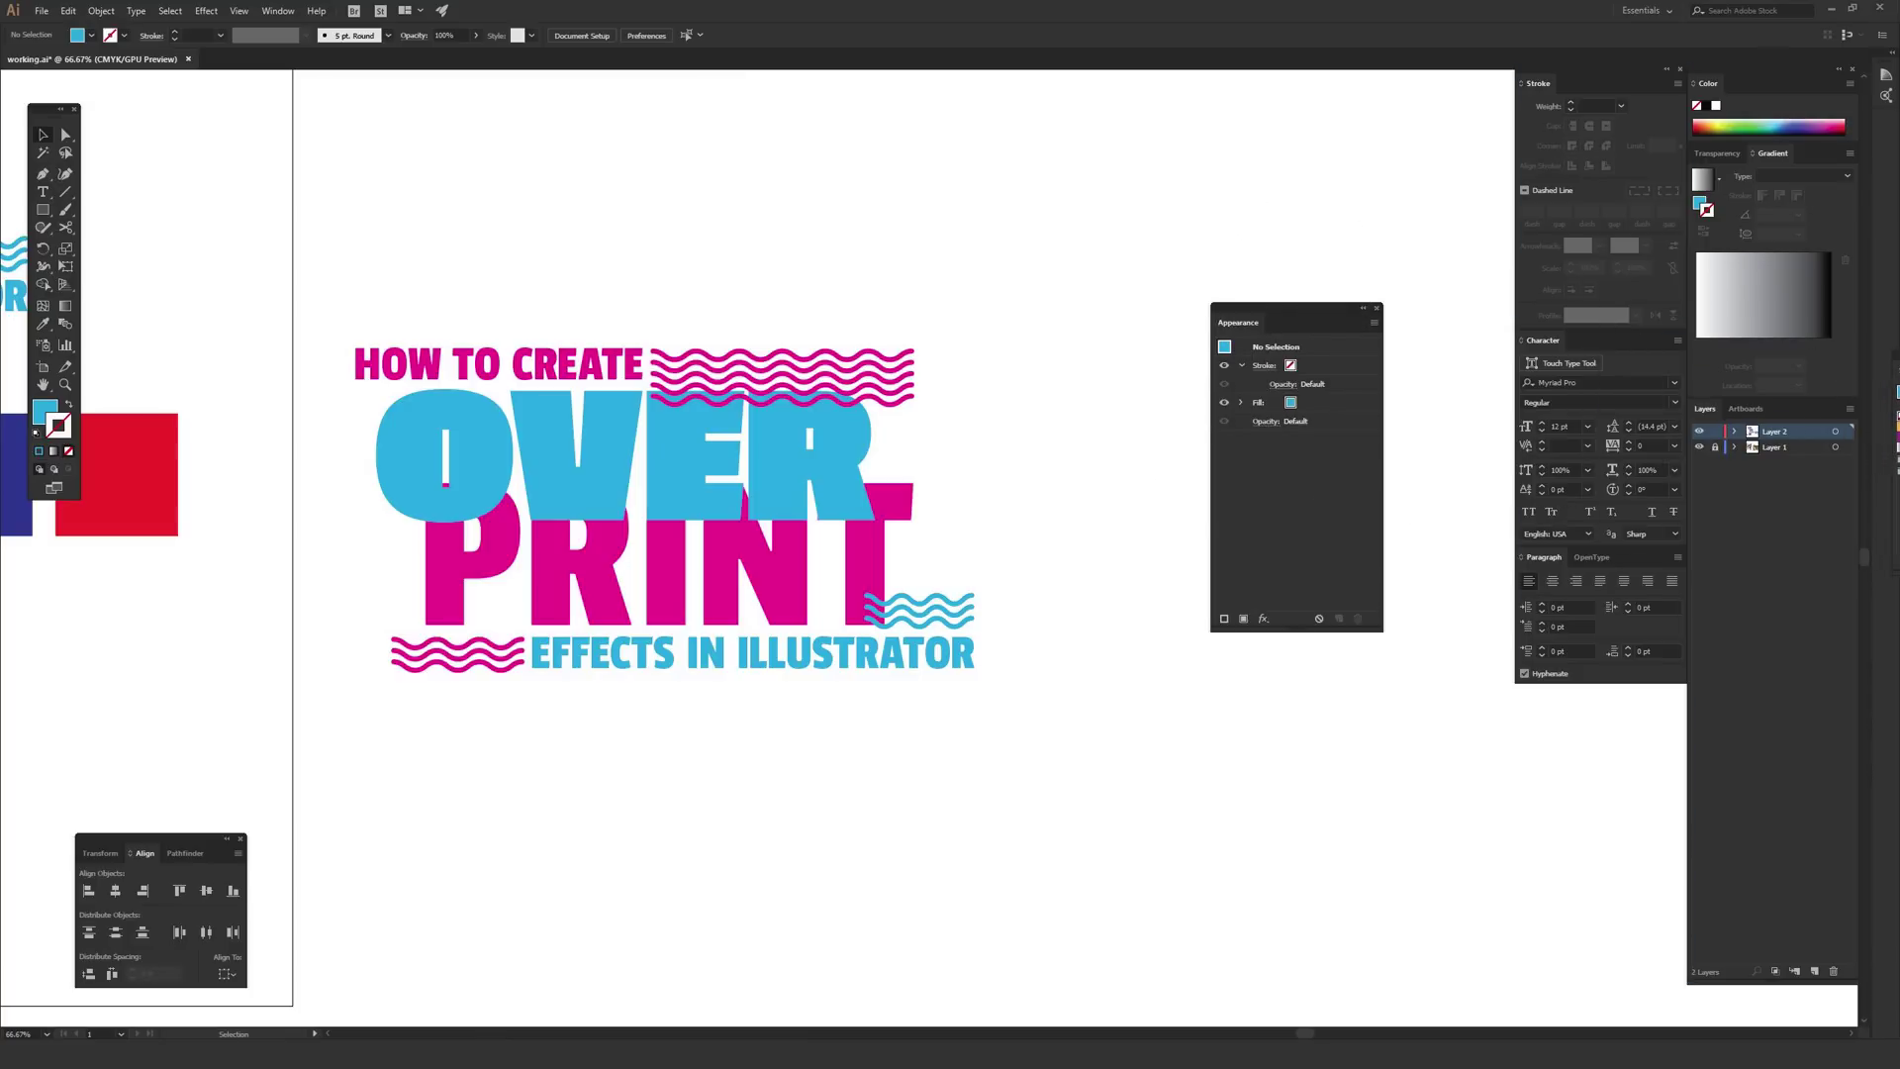
pyautogui.moveTo(1291, 324); pyautogui.dragTo(1205, 378)
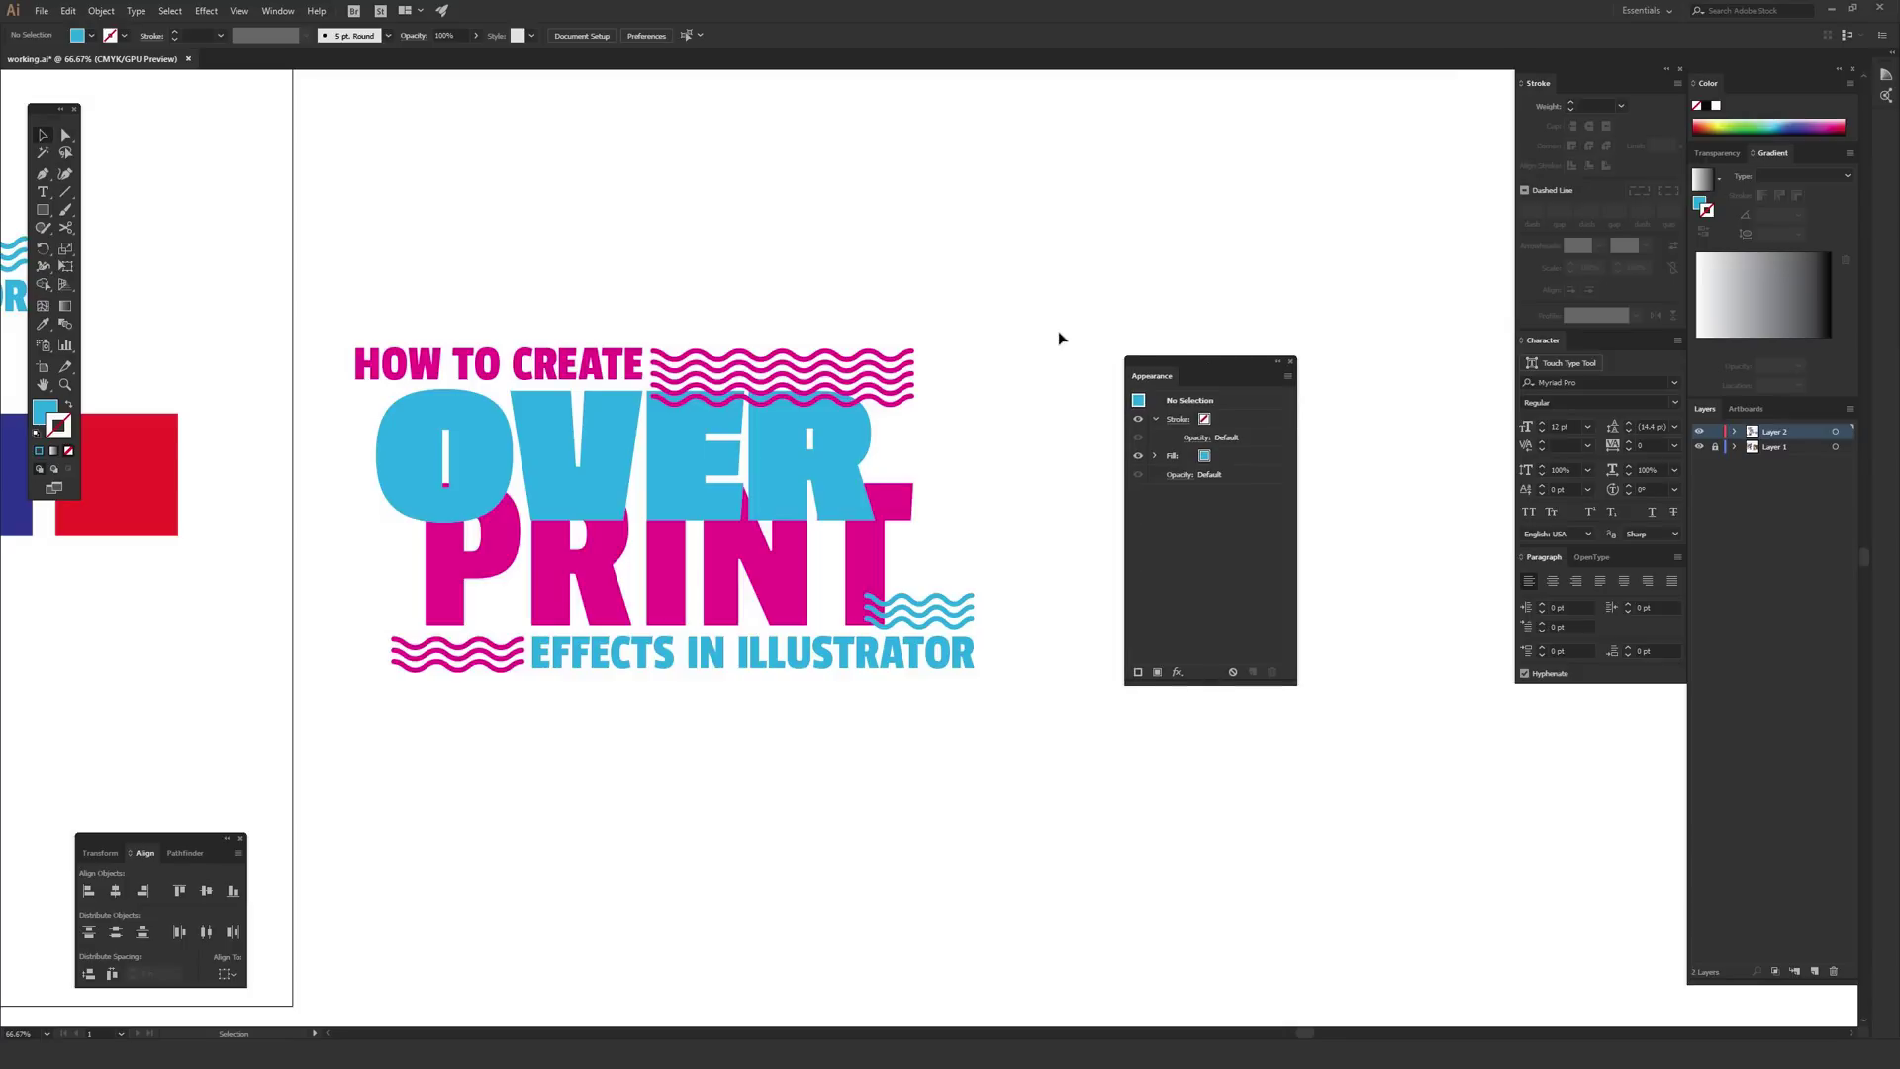
pyautogui.hscroll(-2, 1043, 314)
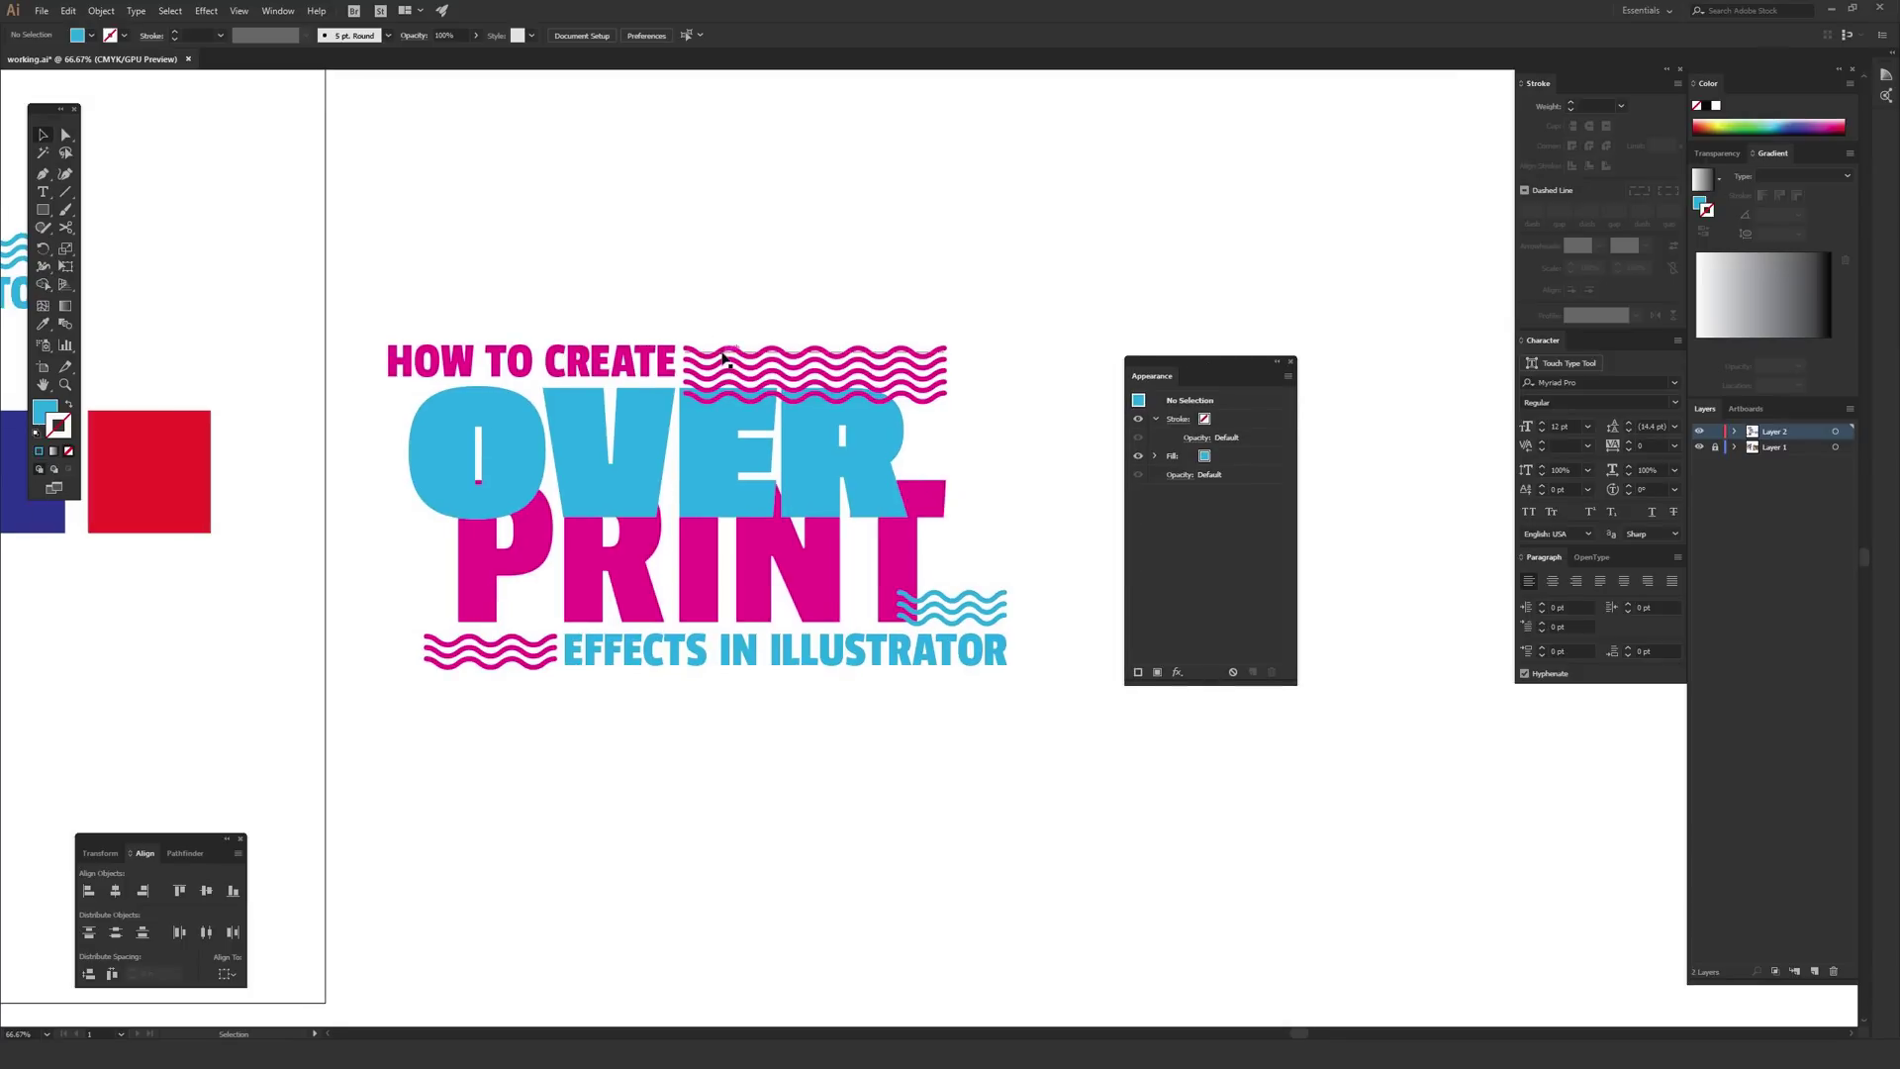
pyautogui.click(281, 11)
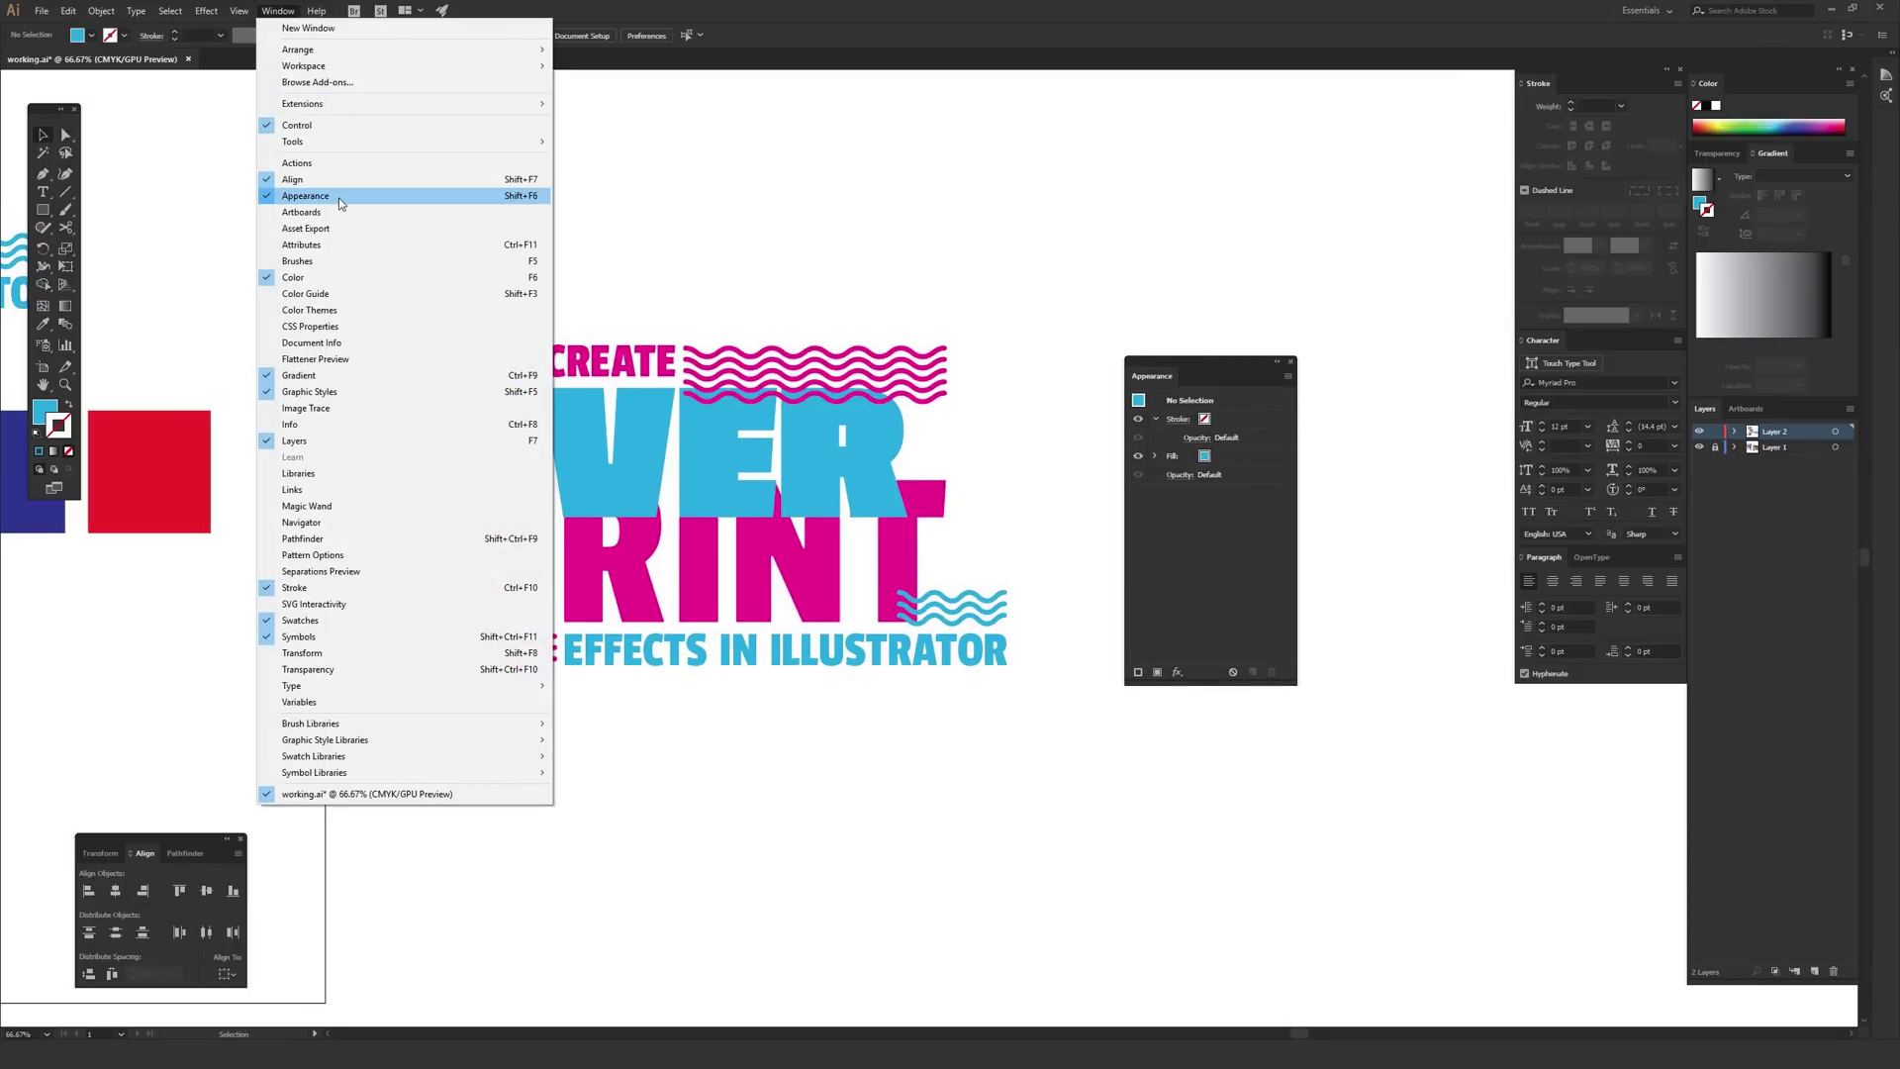
pyautogui.click(773, 252)
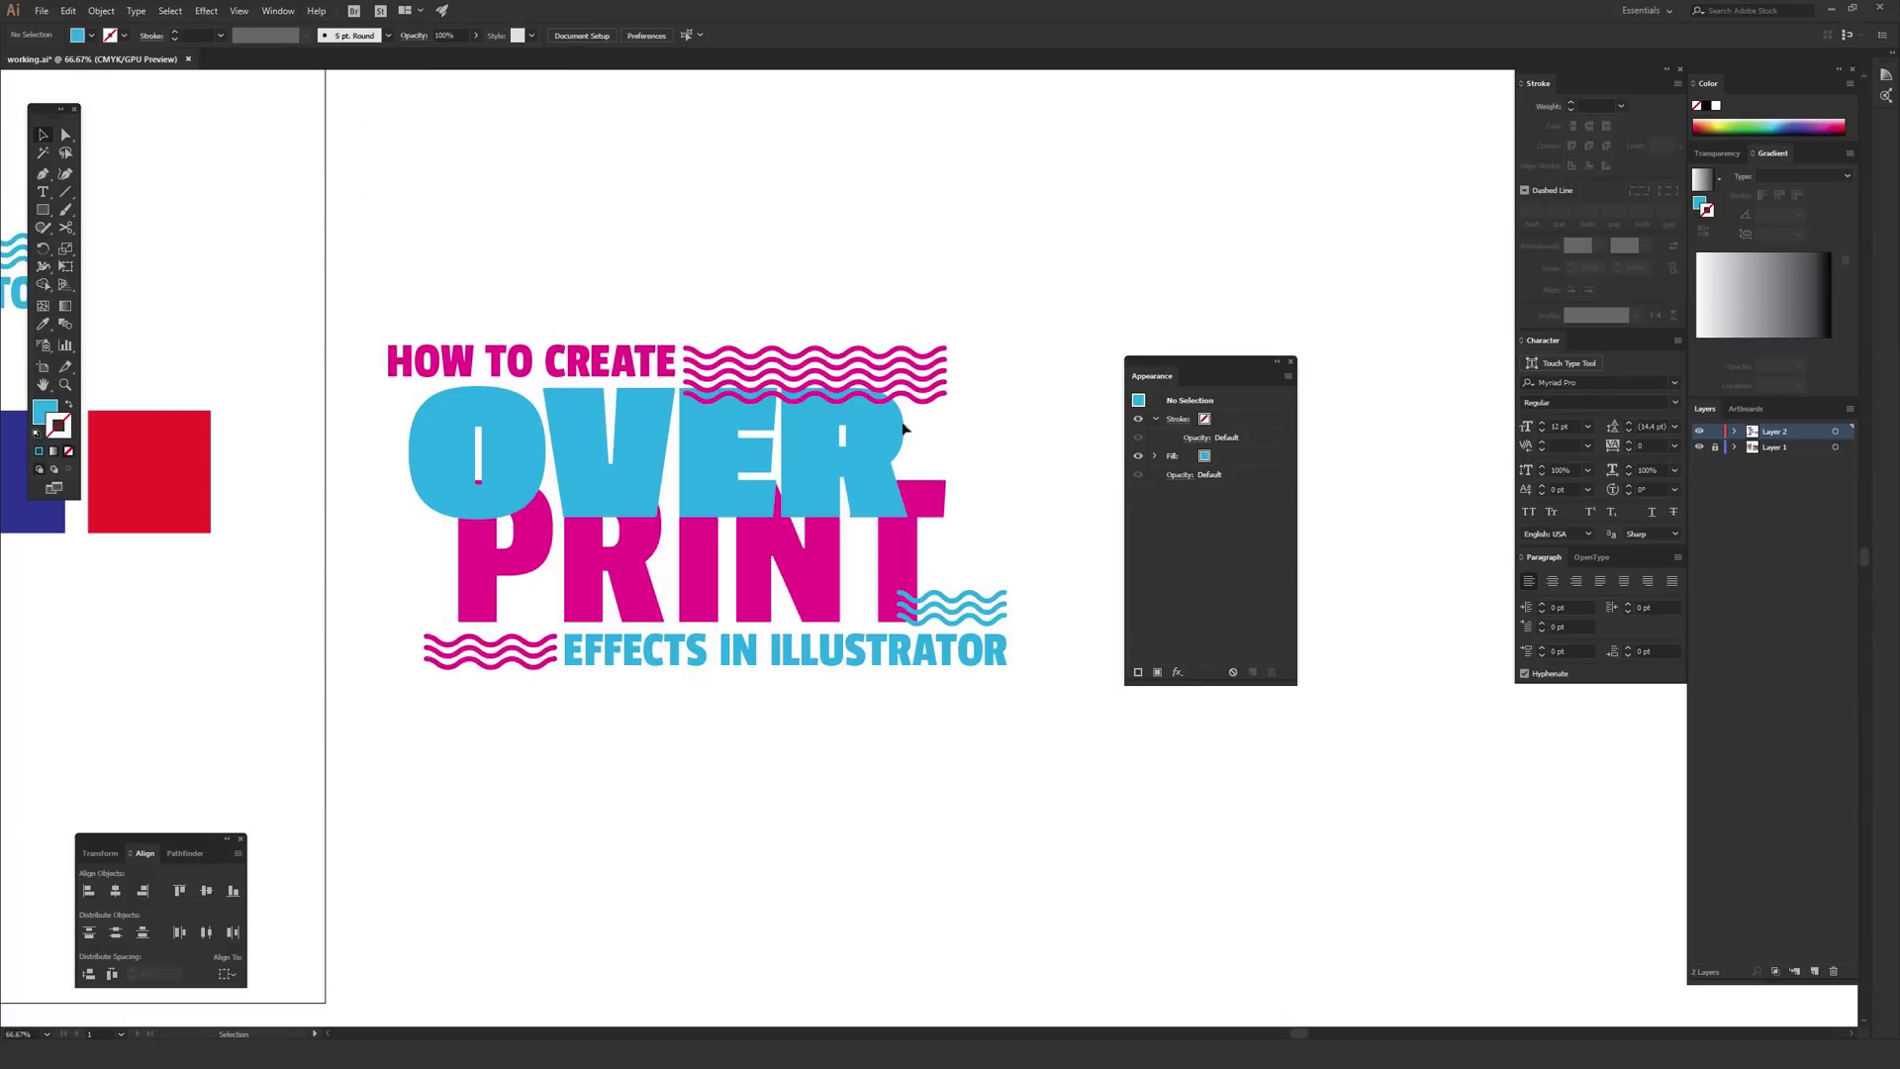
# Use Arrange to send the cyan OVER group behind PRINT, then deselect
pyautogui.click(851, 463)
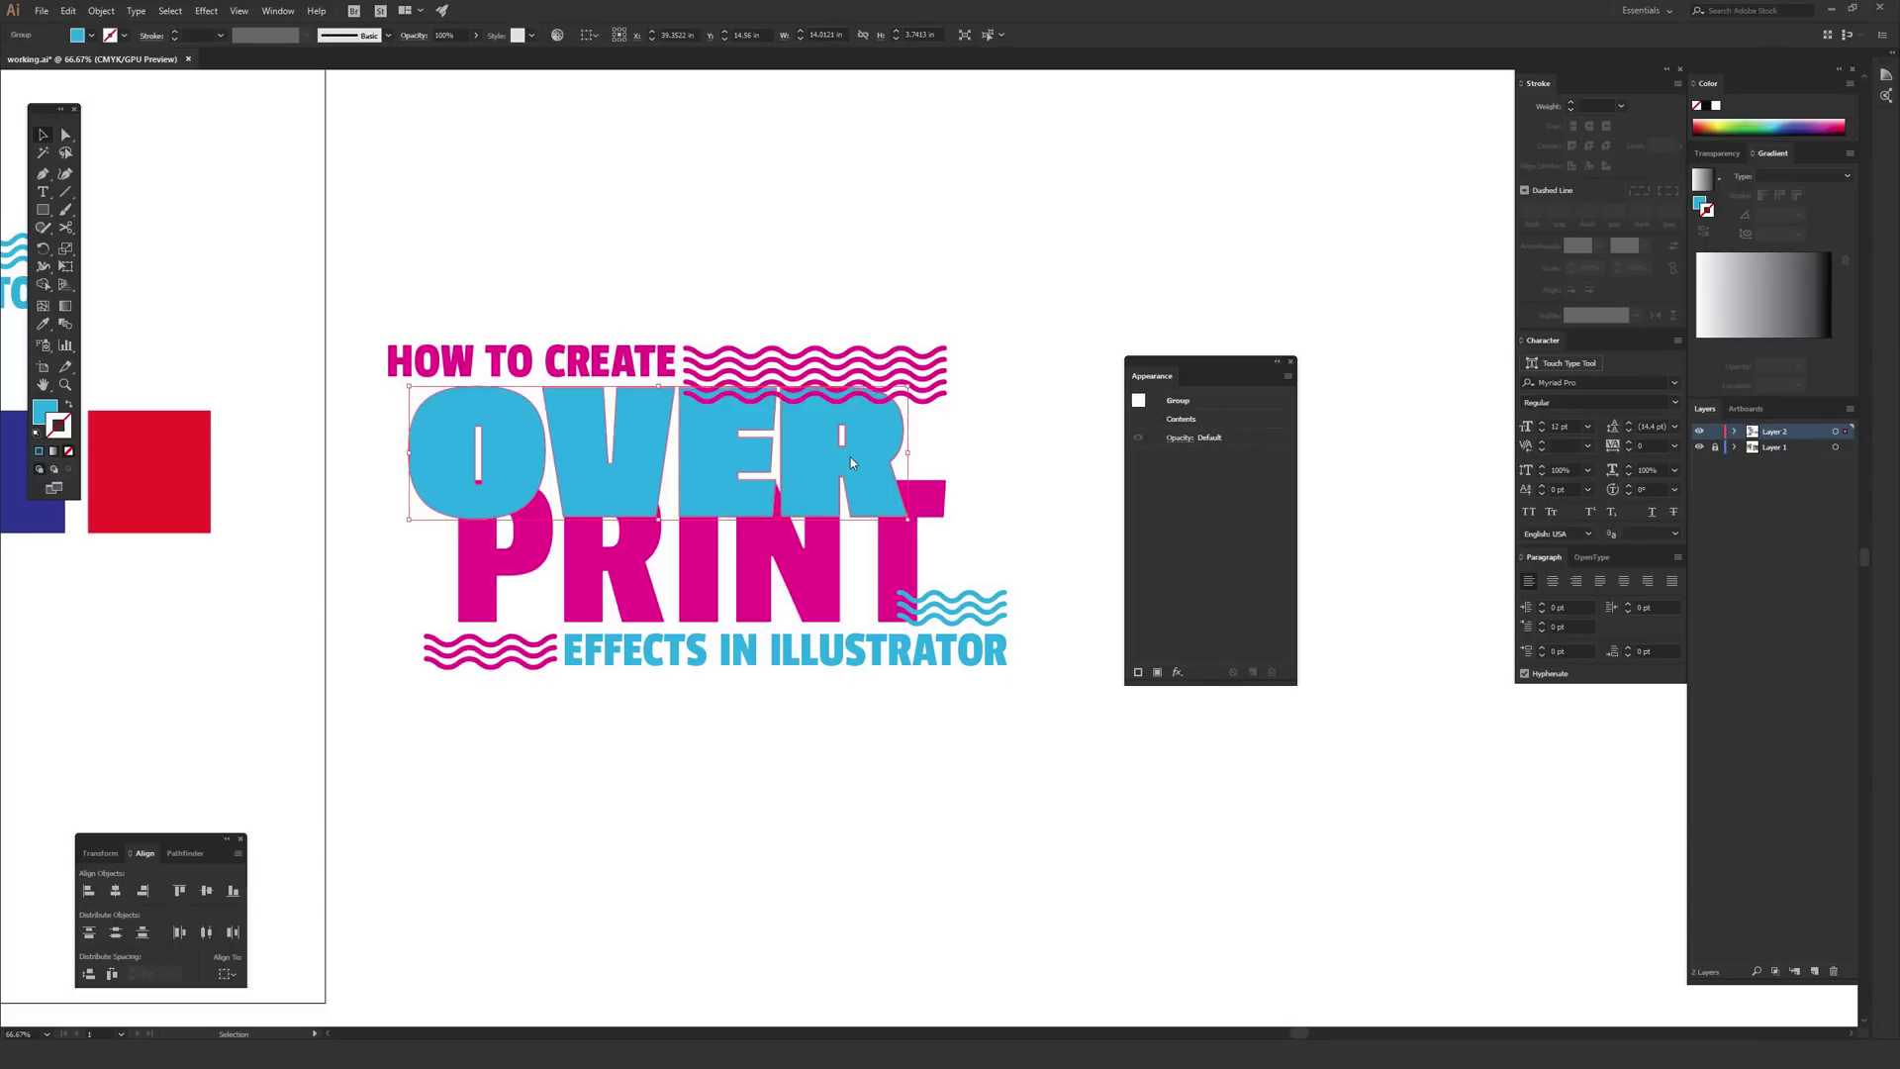
pyautogui.rightClick(851, 462)
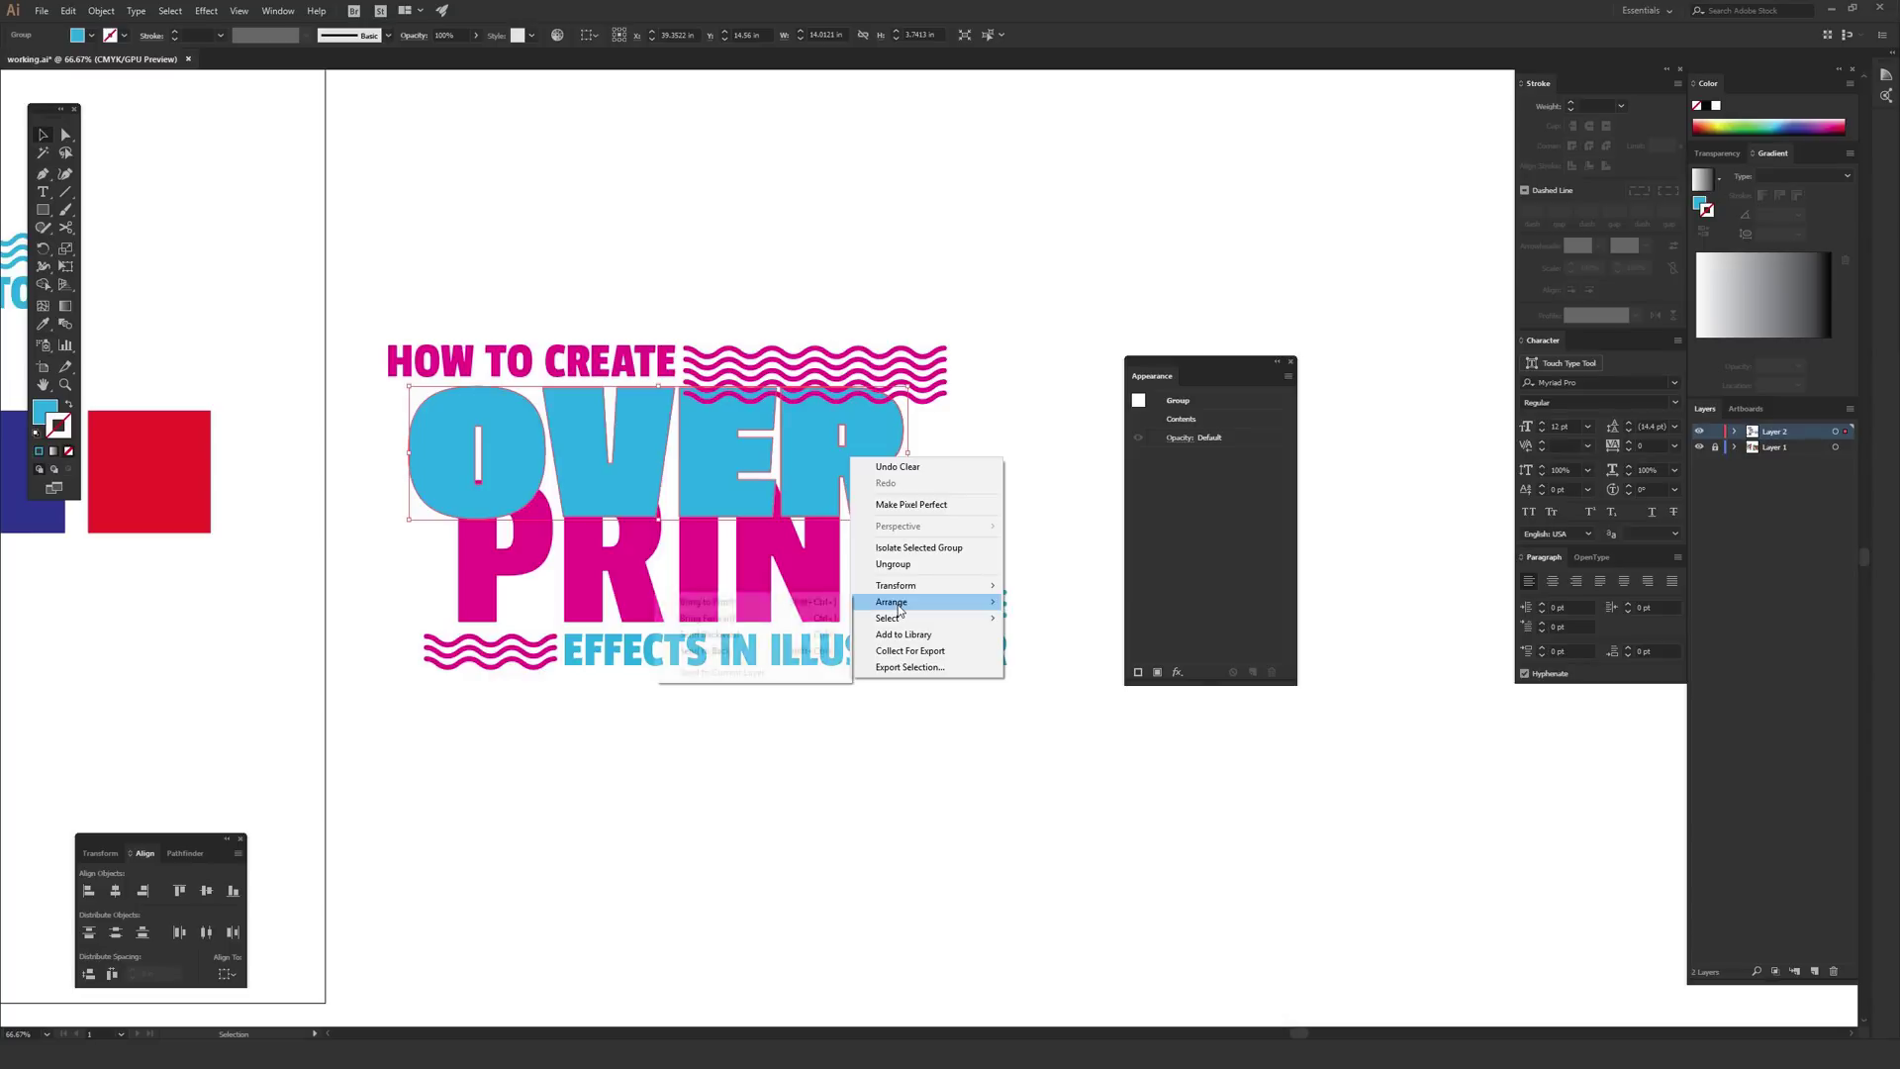
pyautogui.moveTo(895, 601)
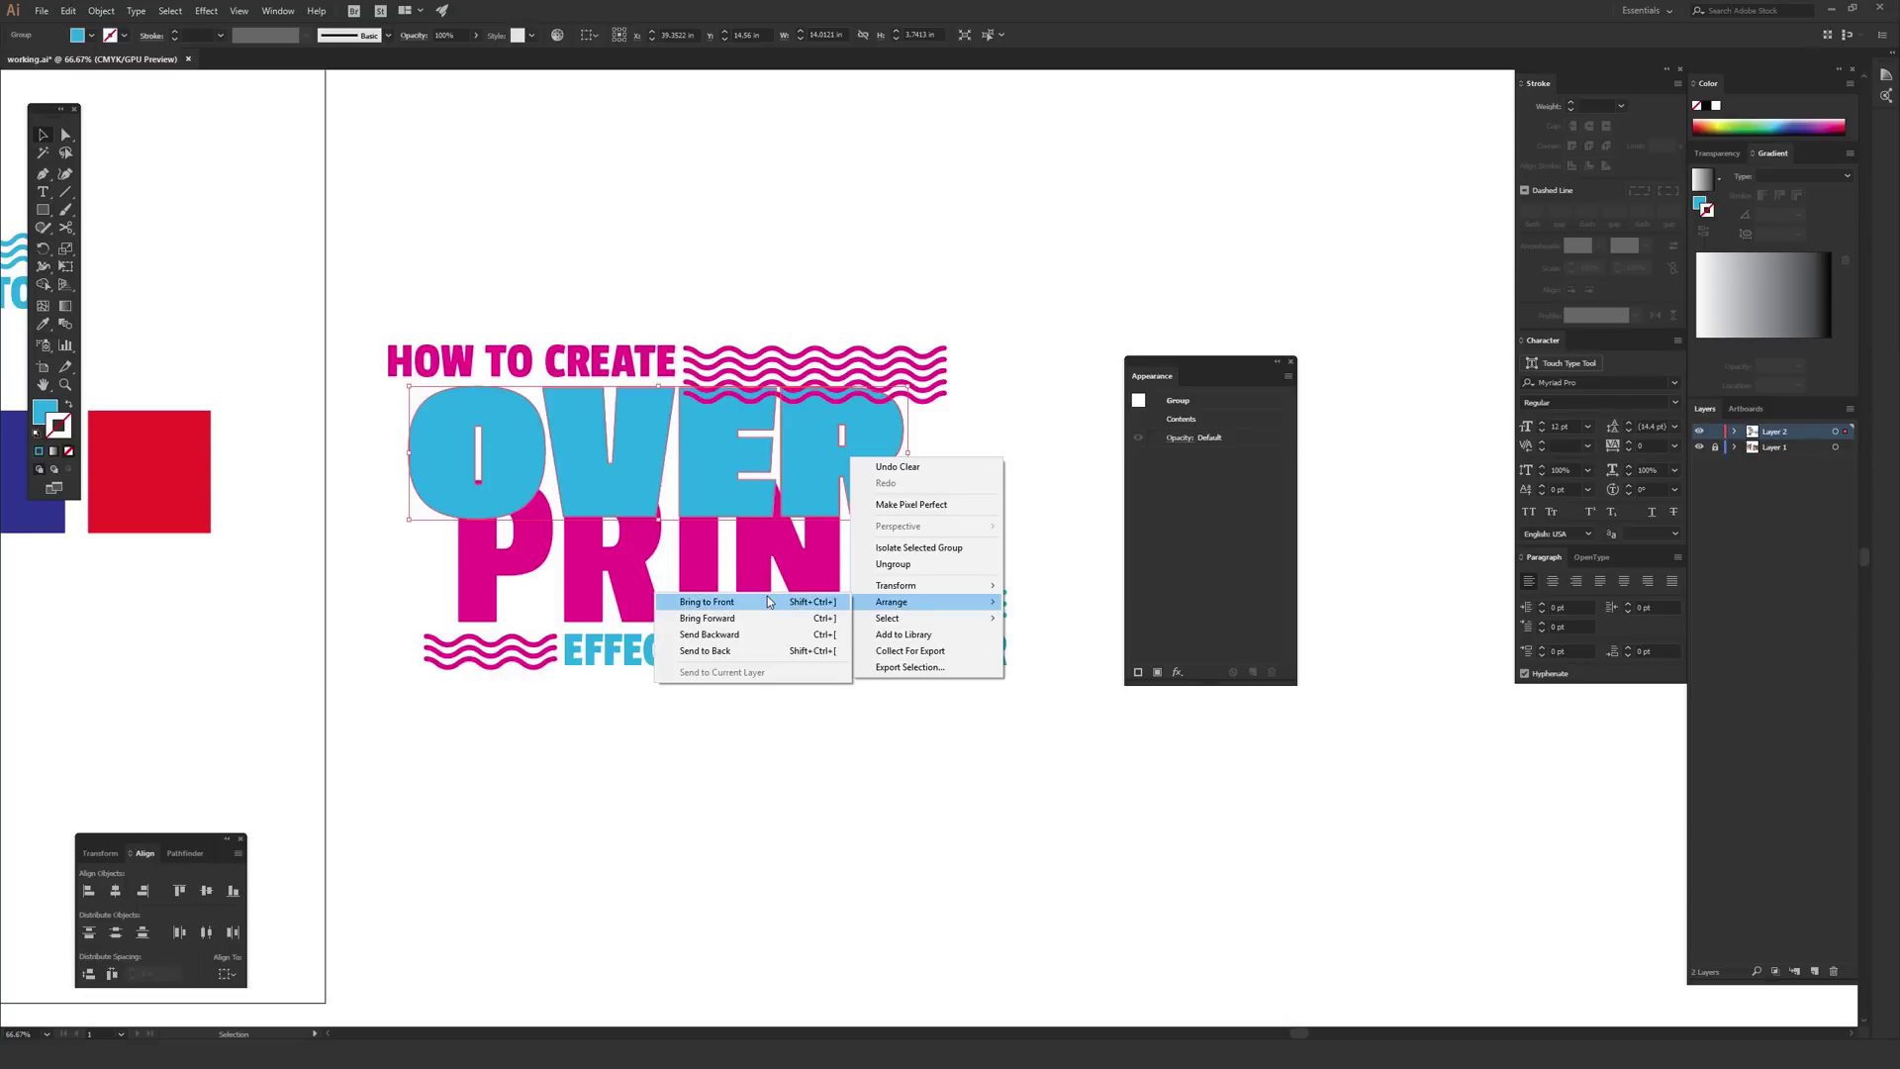
pyautogui.click(752, 649)
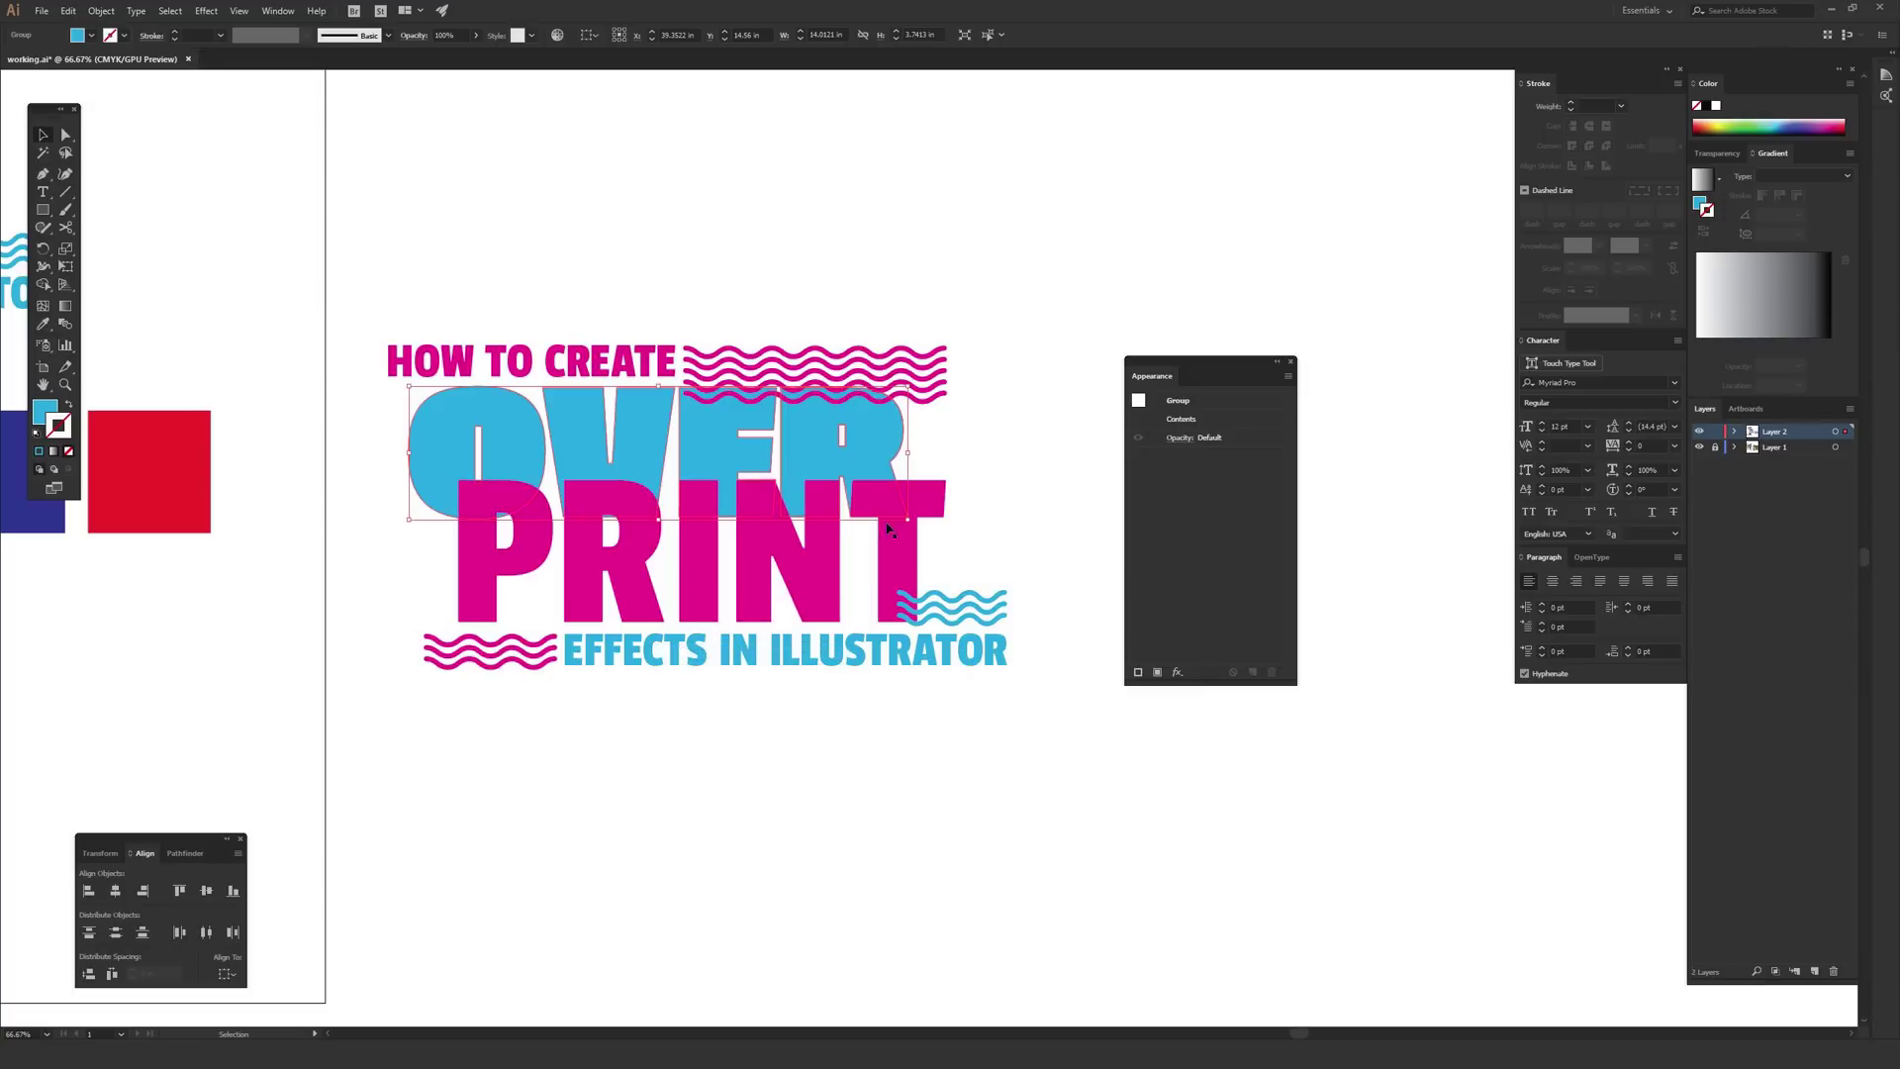
pyautogui.hotkey('ctrl', 'shift', 'a')
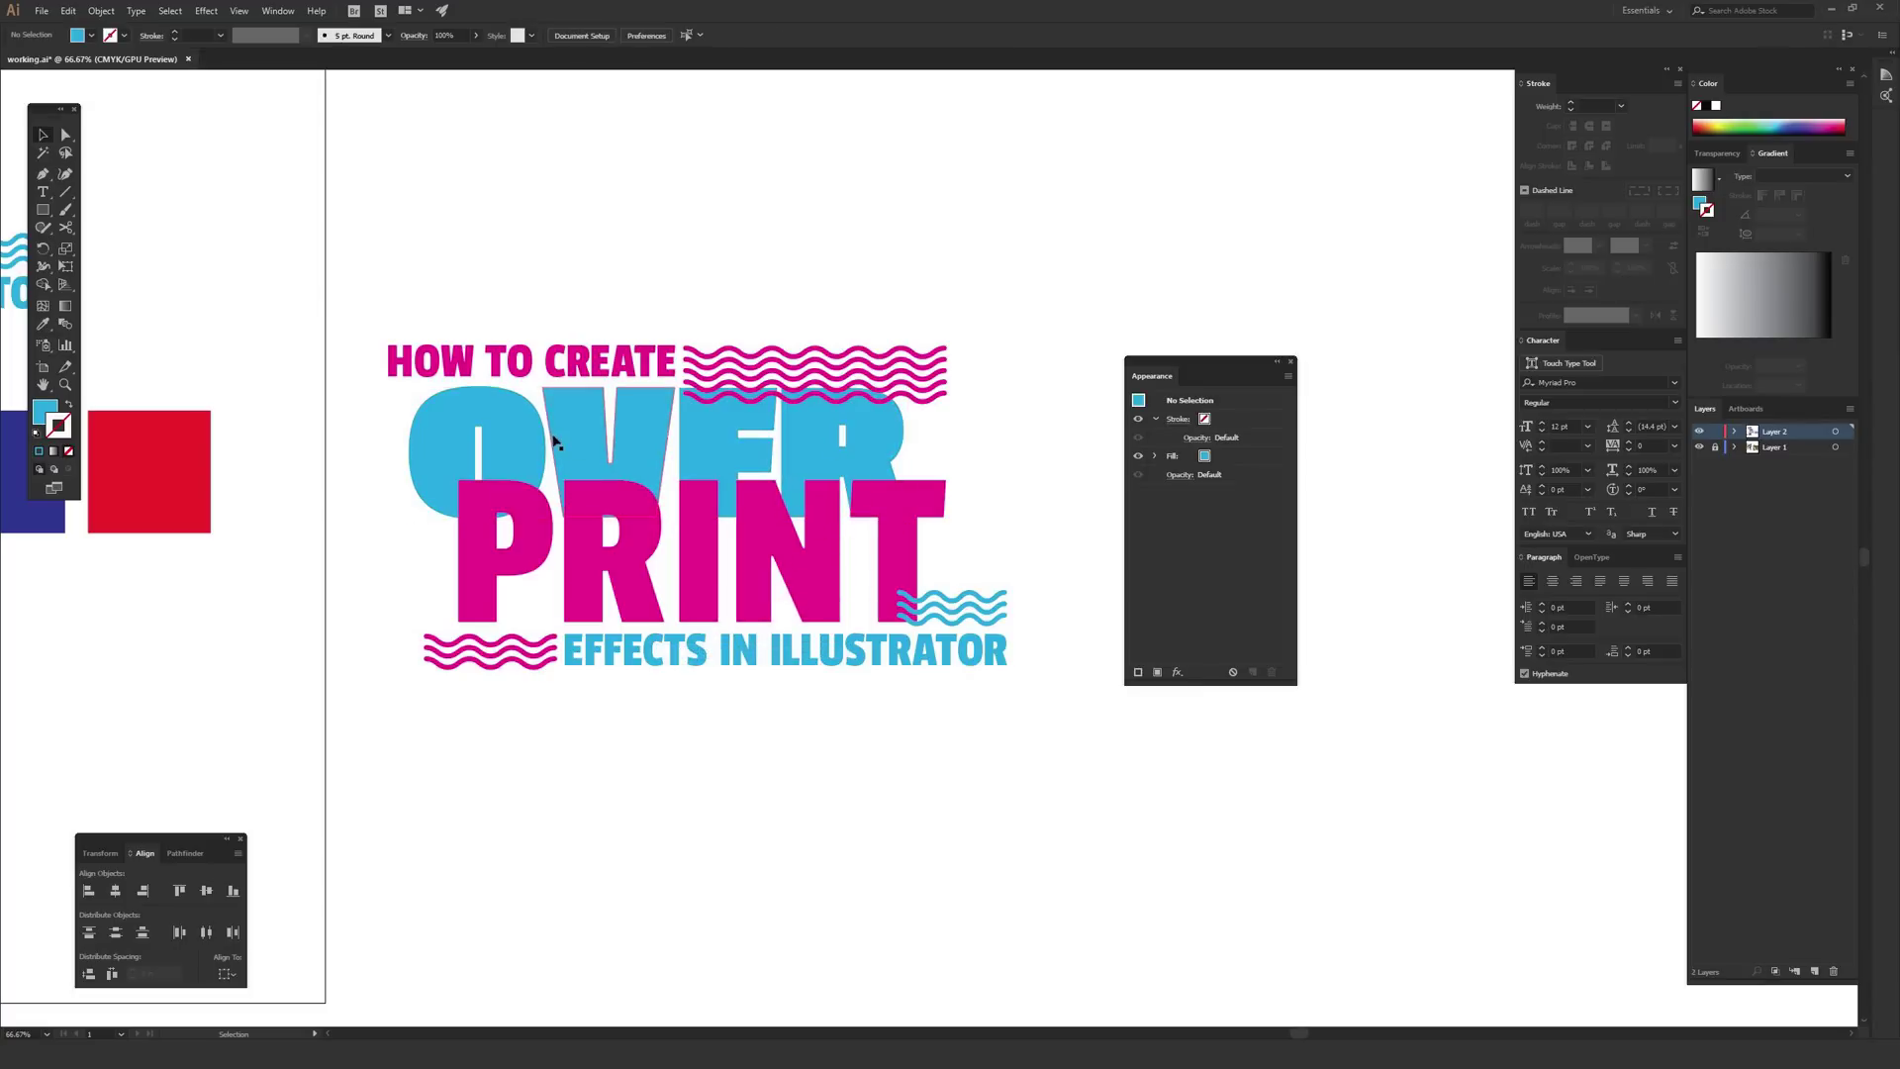
# Instead bring the OVER group to the front over the magenta PRINT letters and deselect
pyautogui.click(556, 440)
pyautogui.rightClick(570, 416)
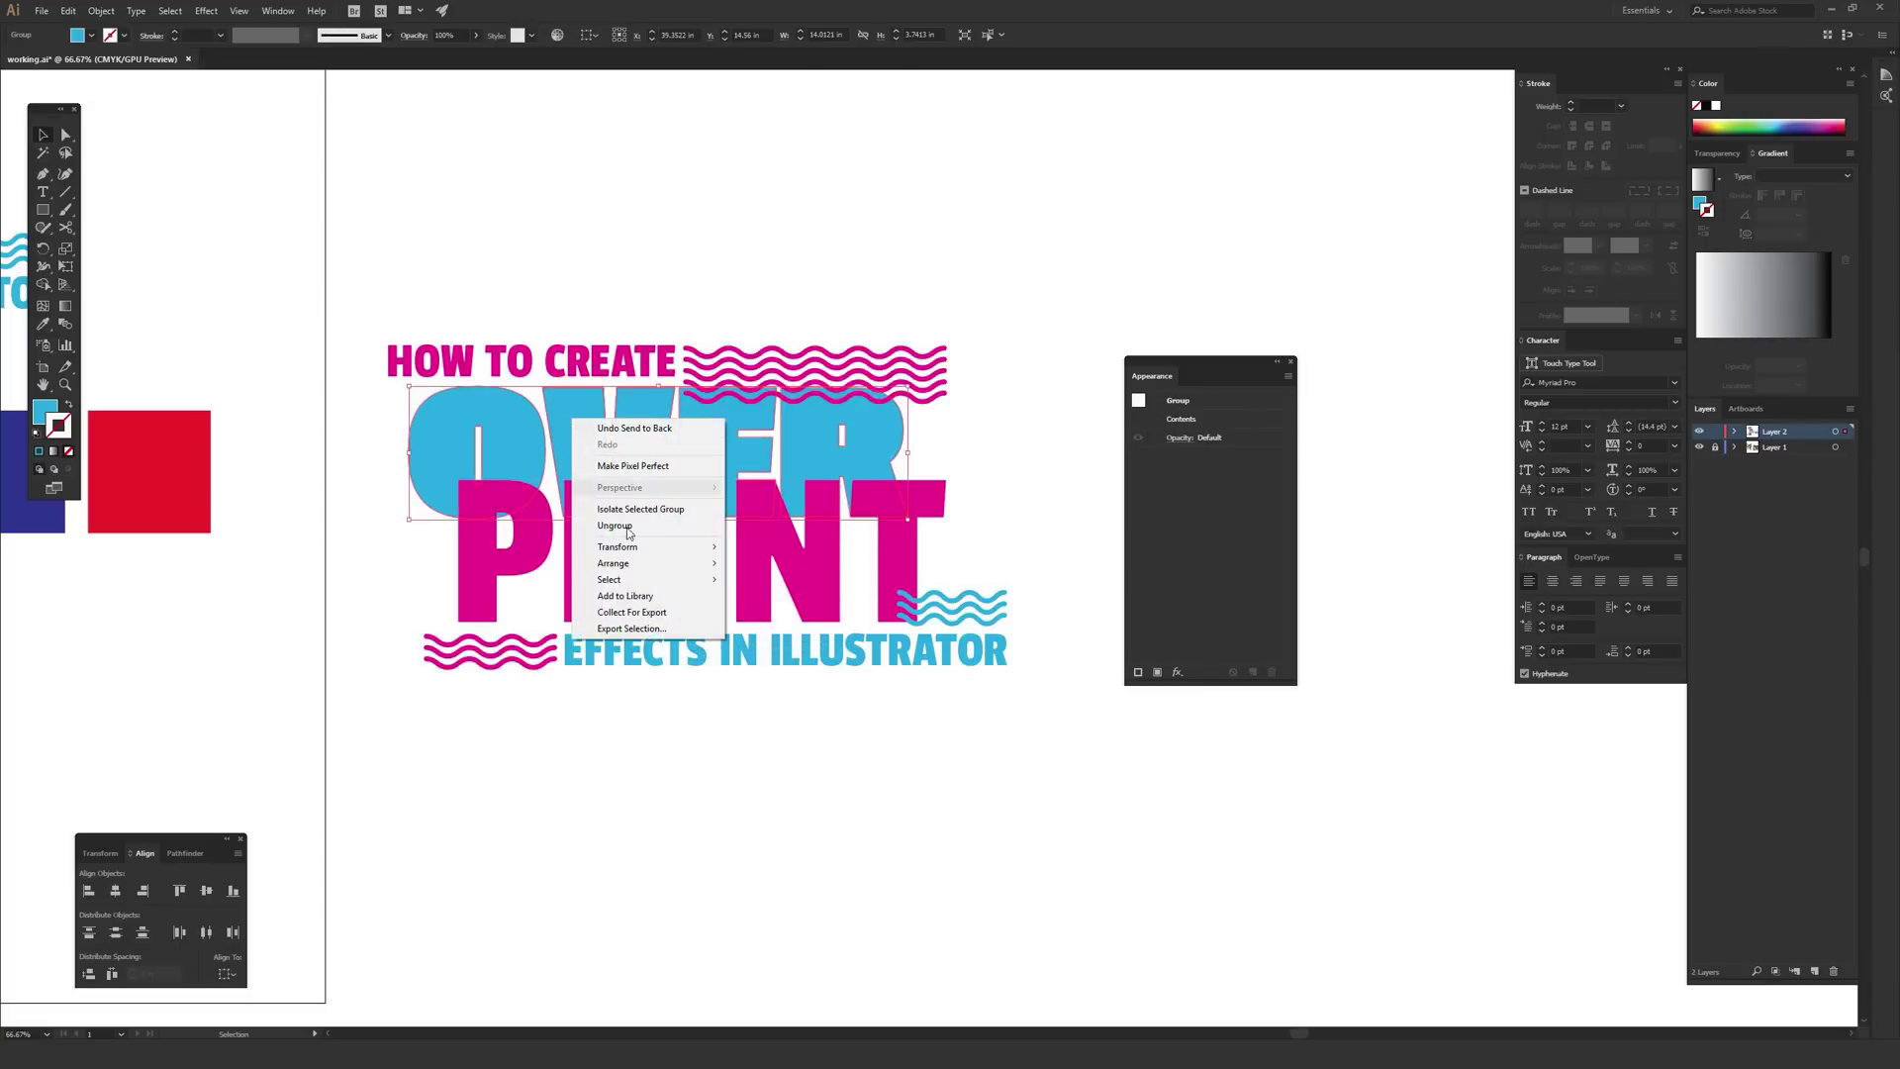
pyautogui.moveTo(633, 563)
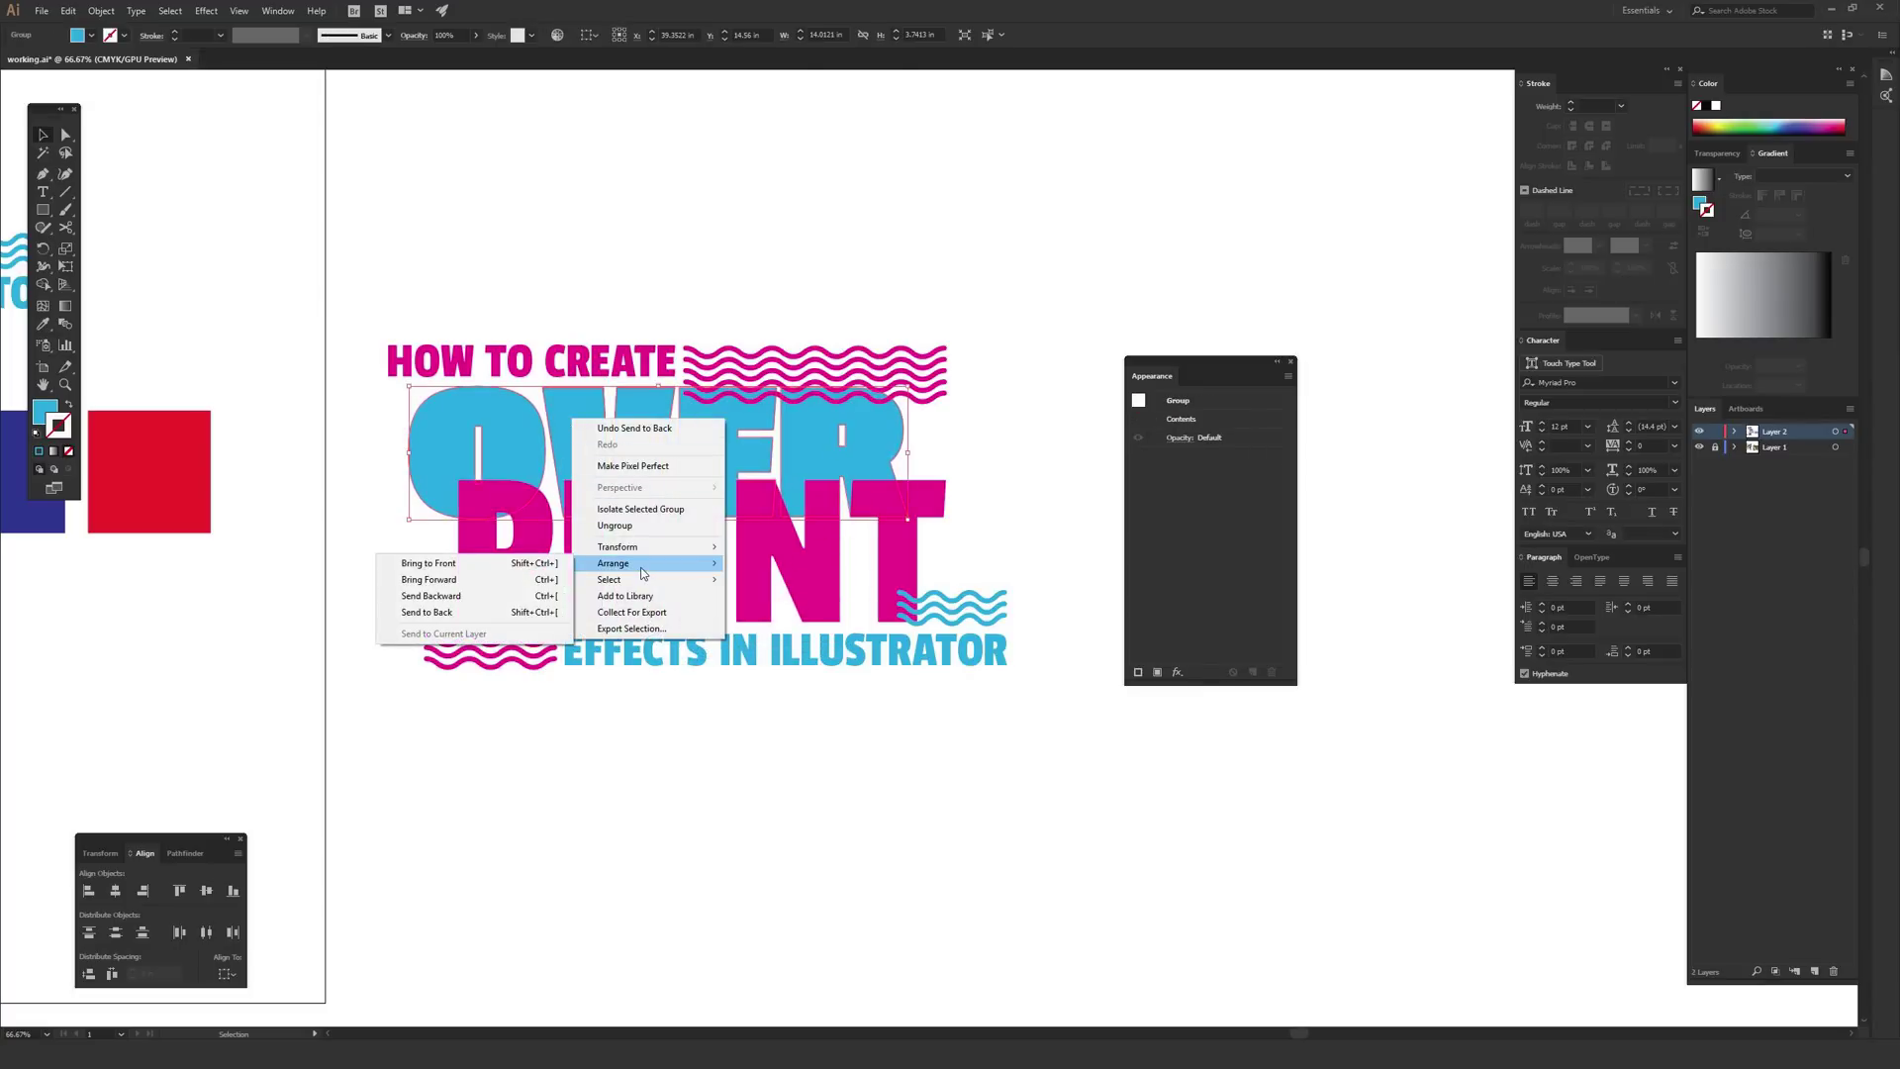
pyautogui.click(514, 566)
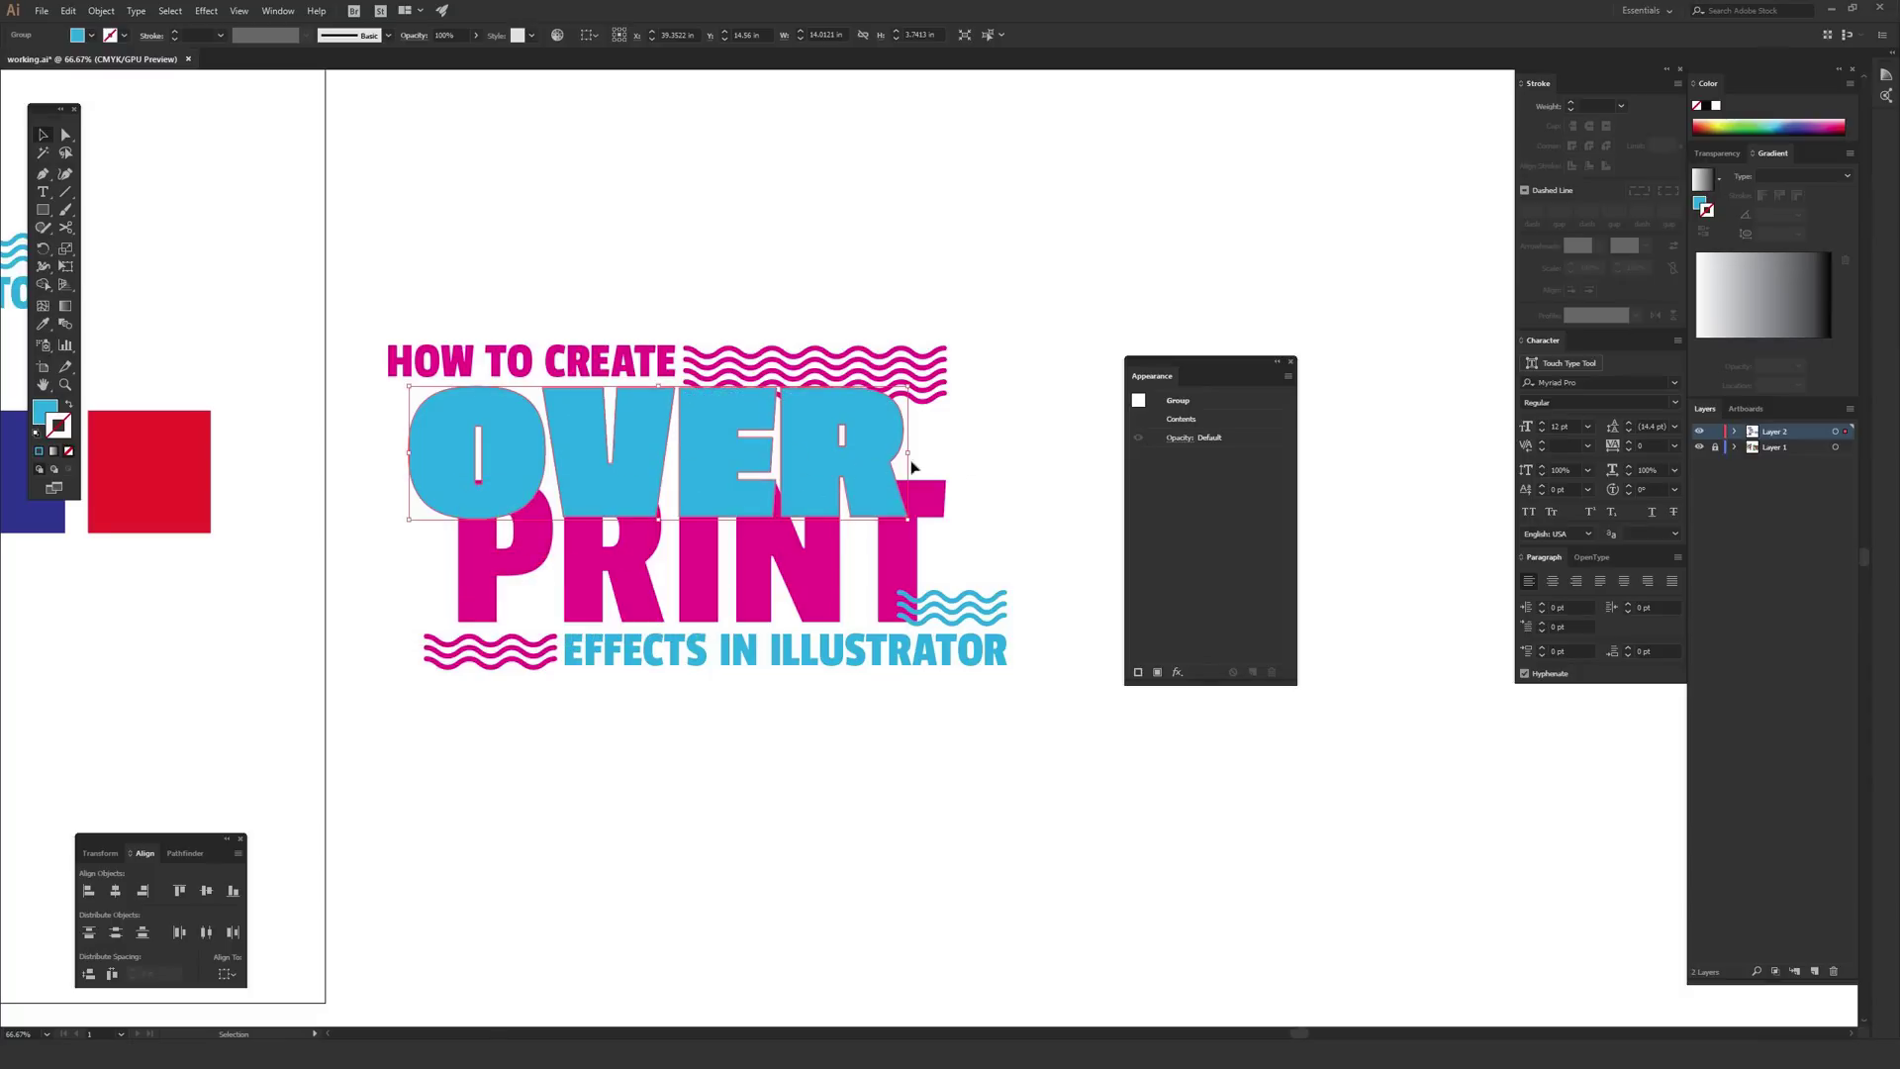
pyautogui.click(1020, 450)
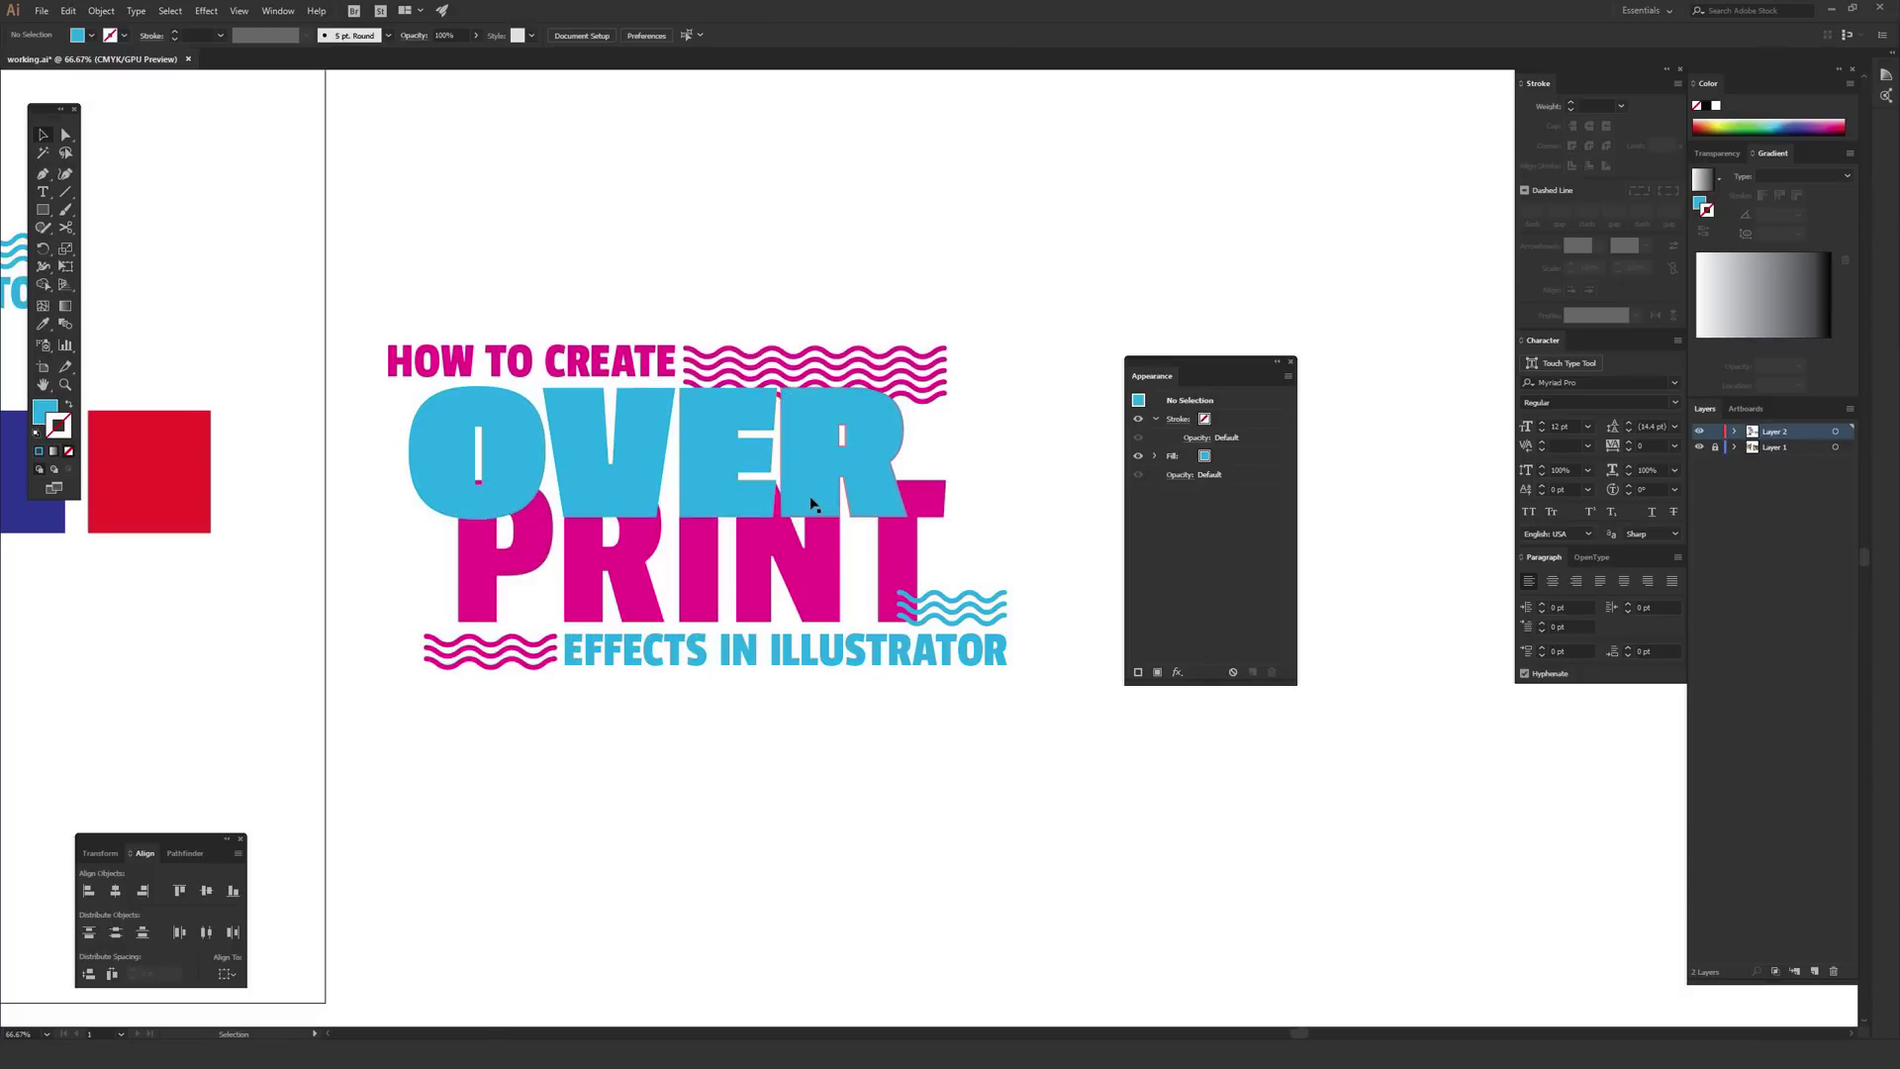
# Set the OVER group's blending mode to Multiply at 100% opacity, then deselect
pyautogui.click(809, 452)
pyautogui.moveTo(1174, 369); pyautogui.dragTo(1076, 362)
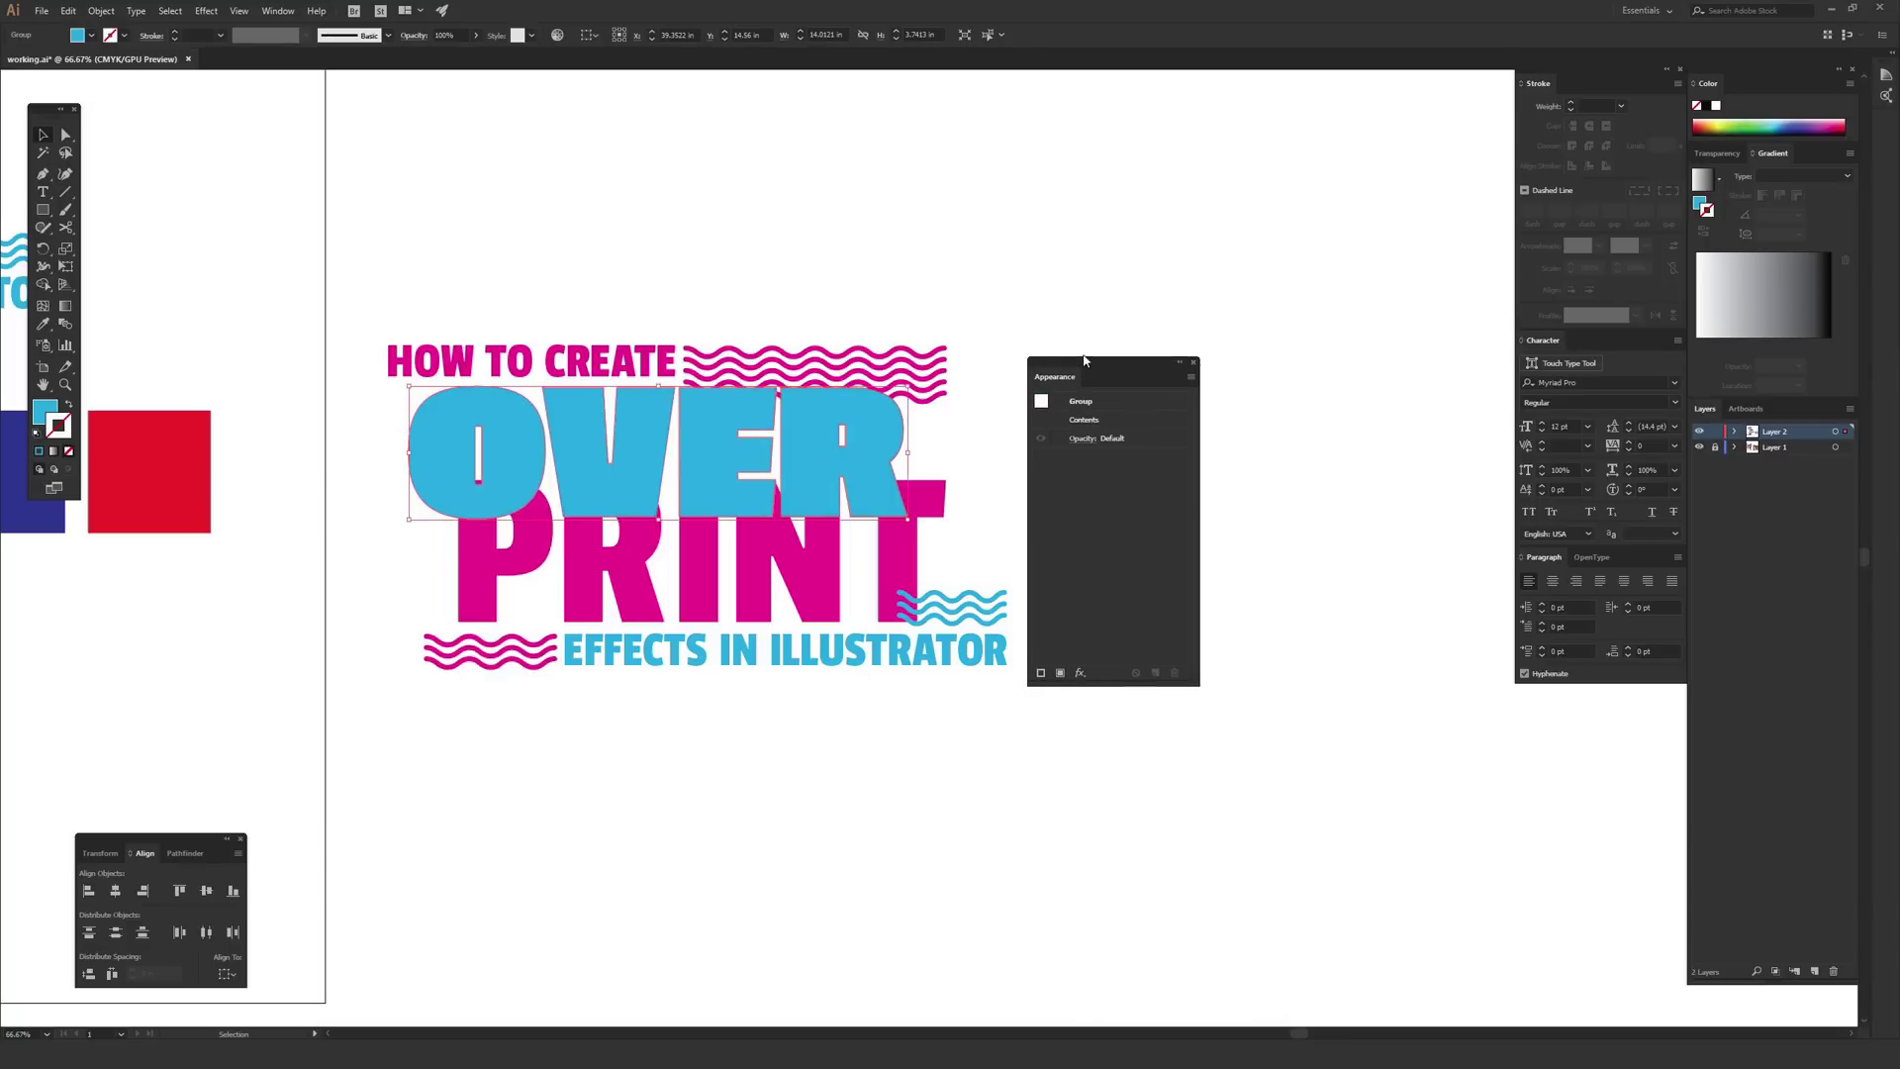
pyautogui.click(1088, 434)
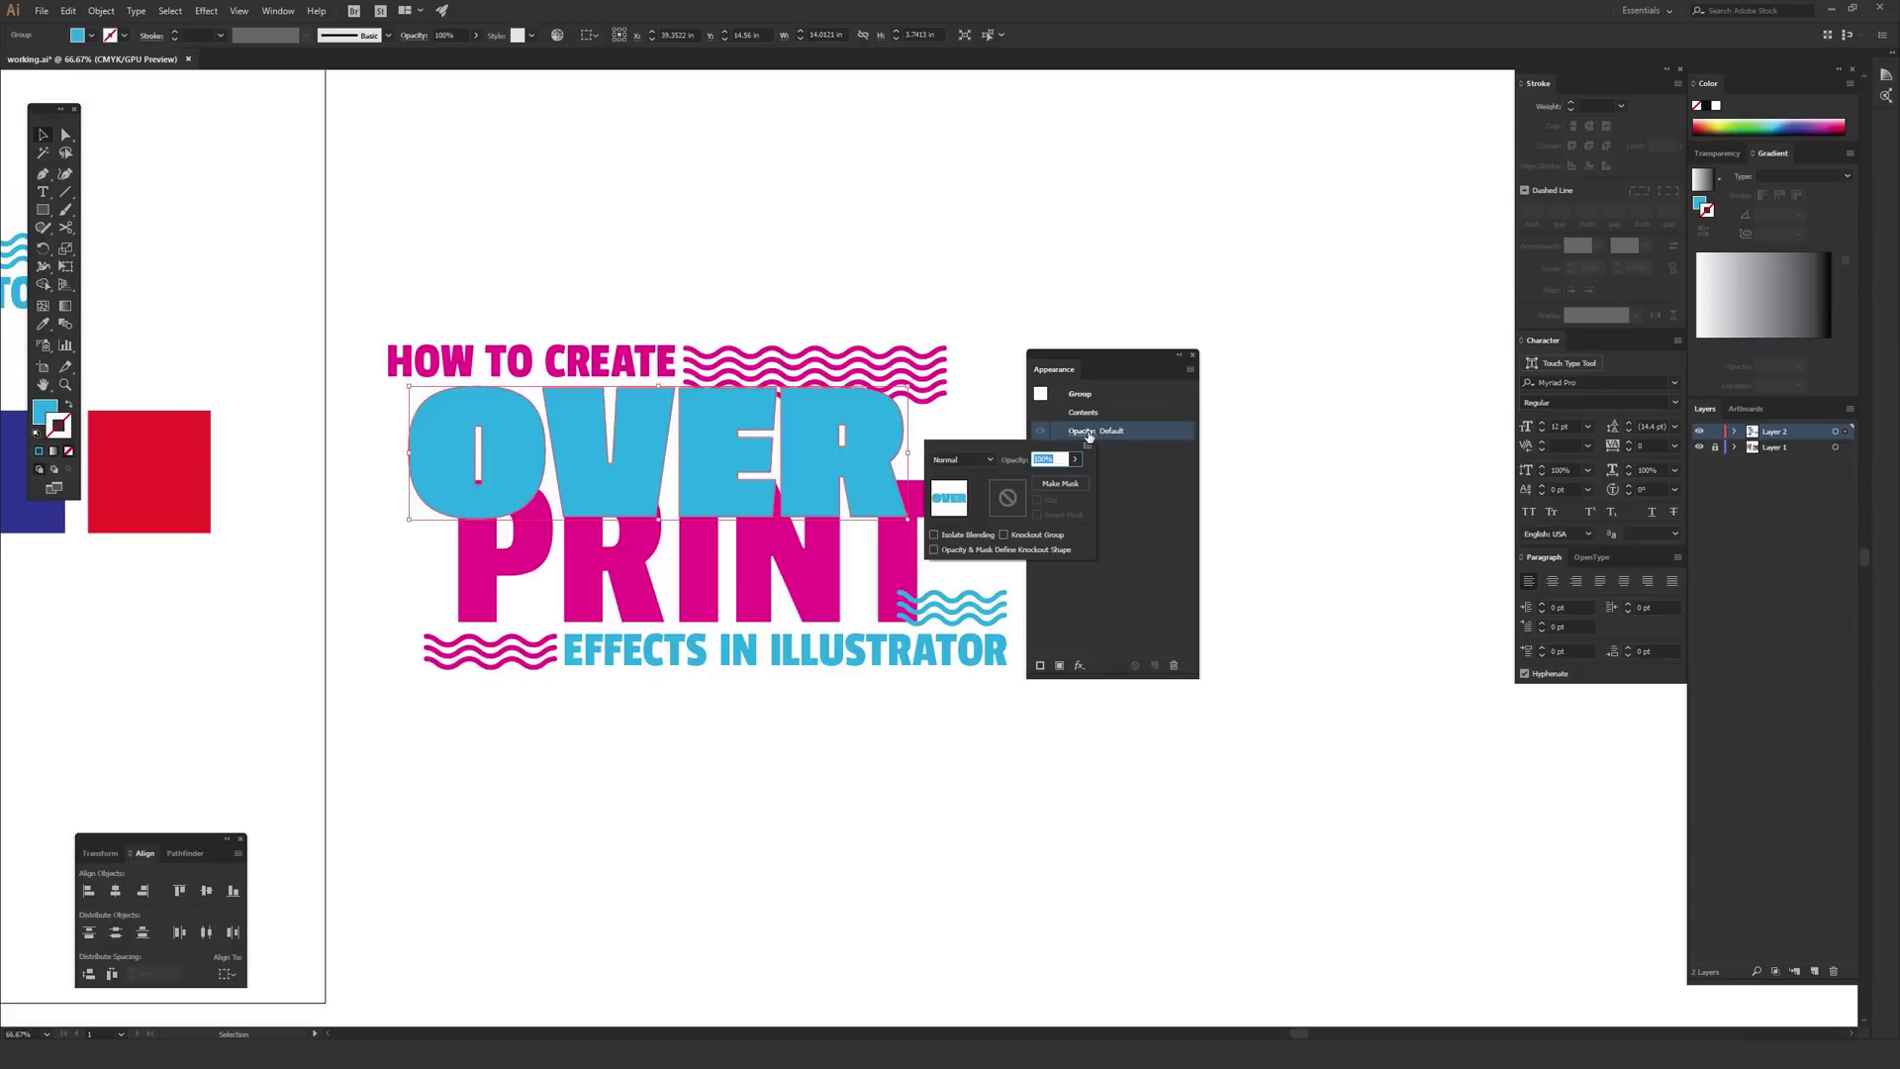
pyautogui.click(972, 462)
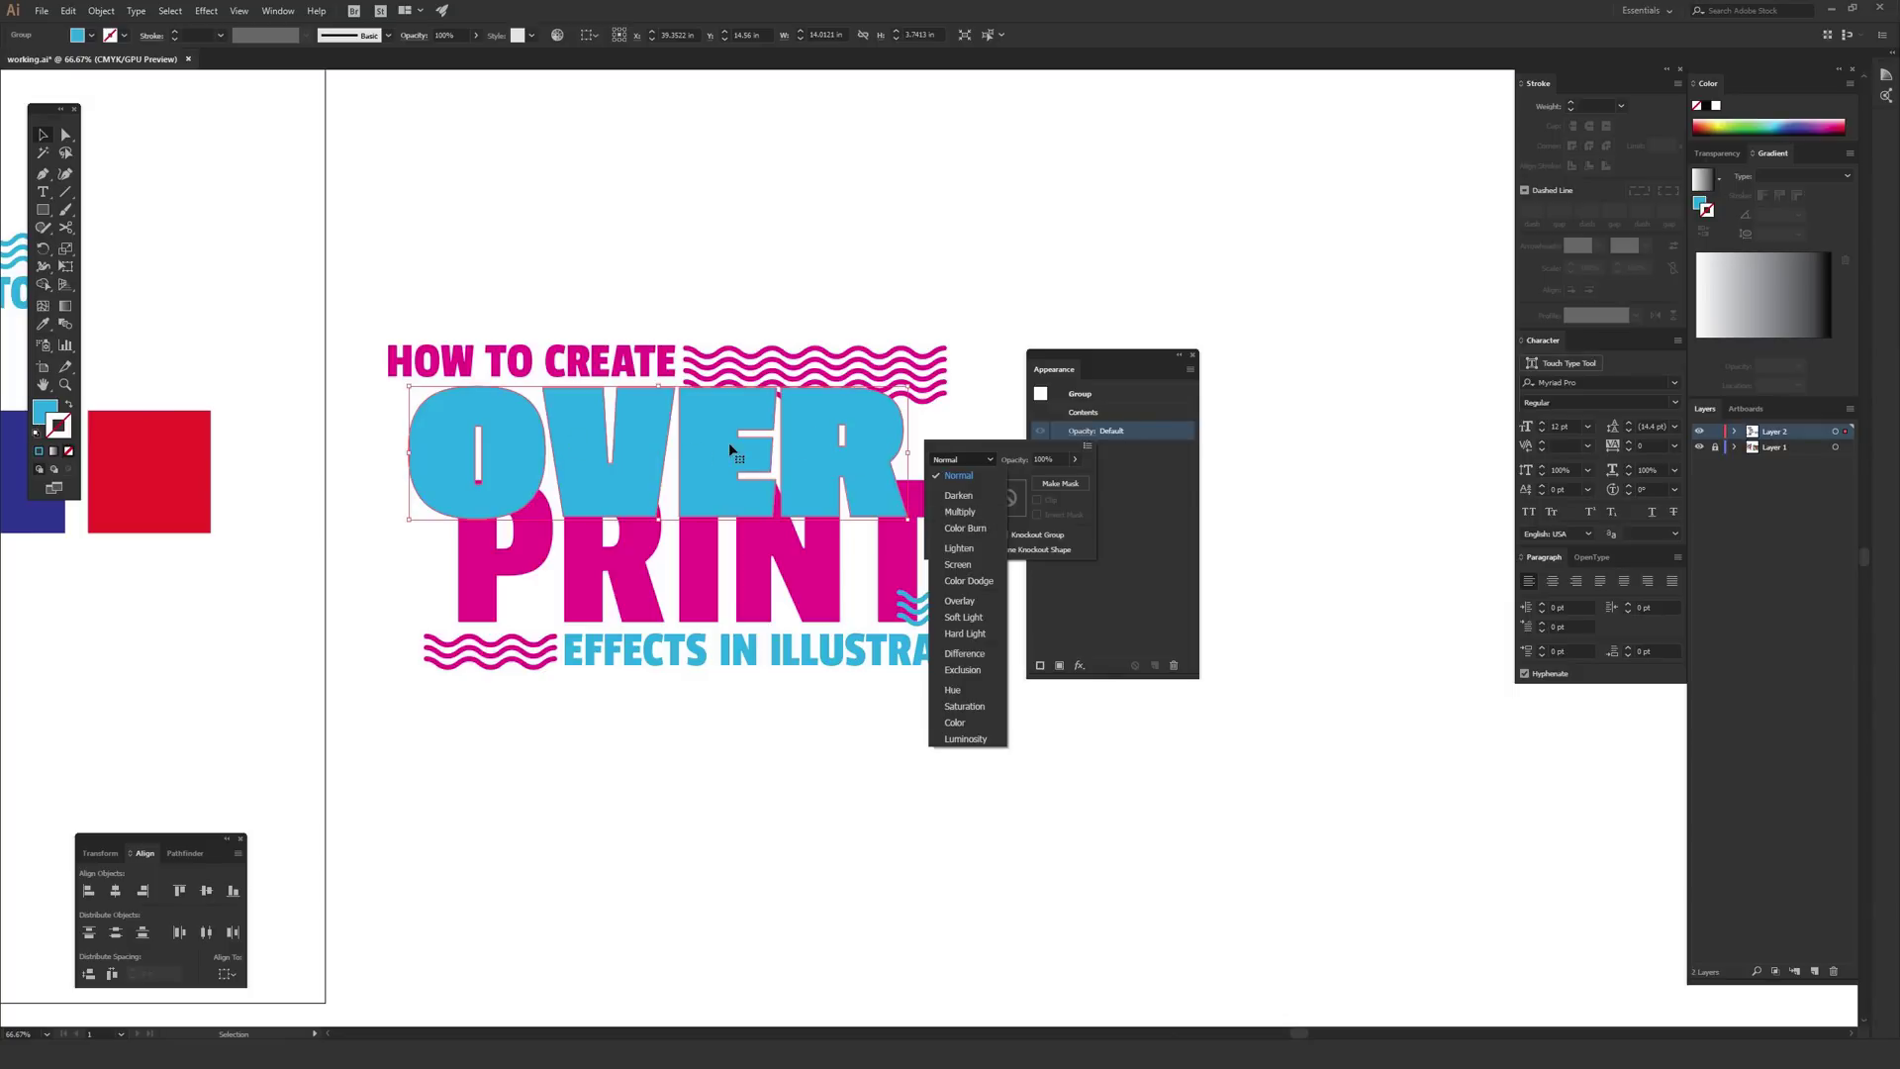
pyautogui.click(981, 514)
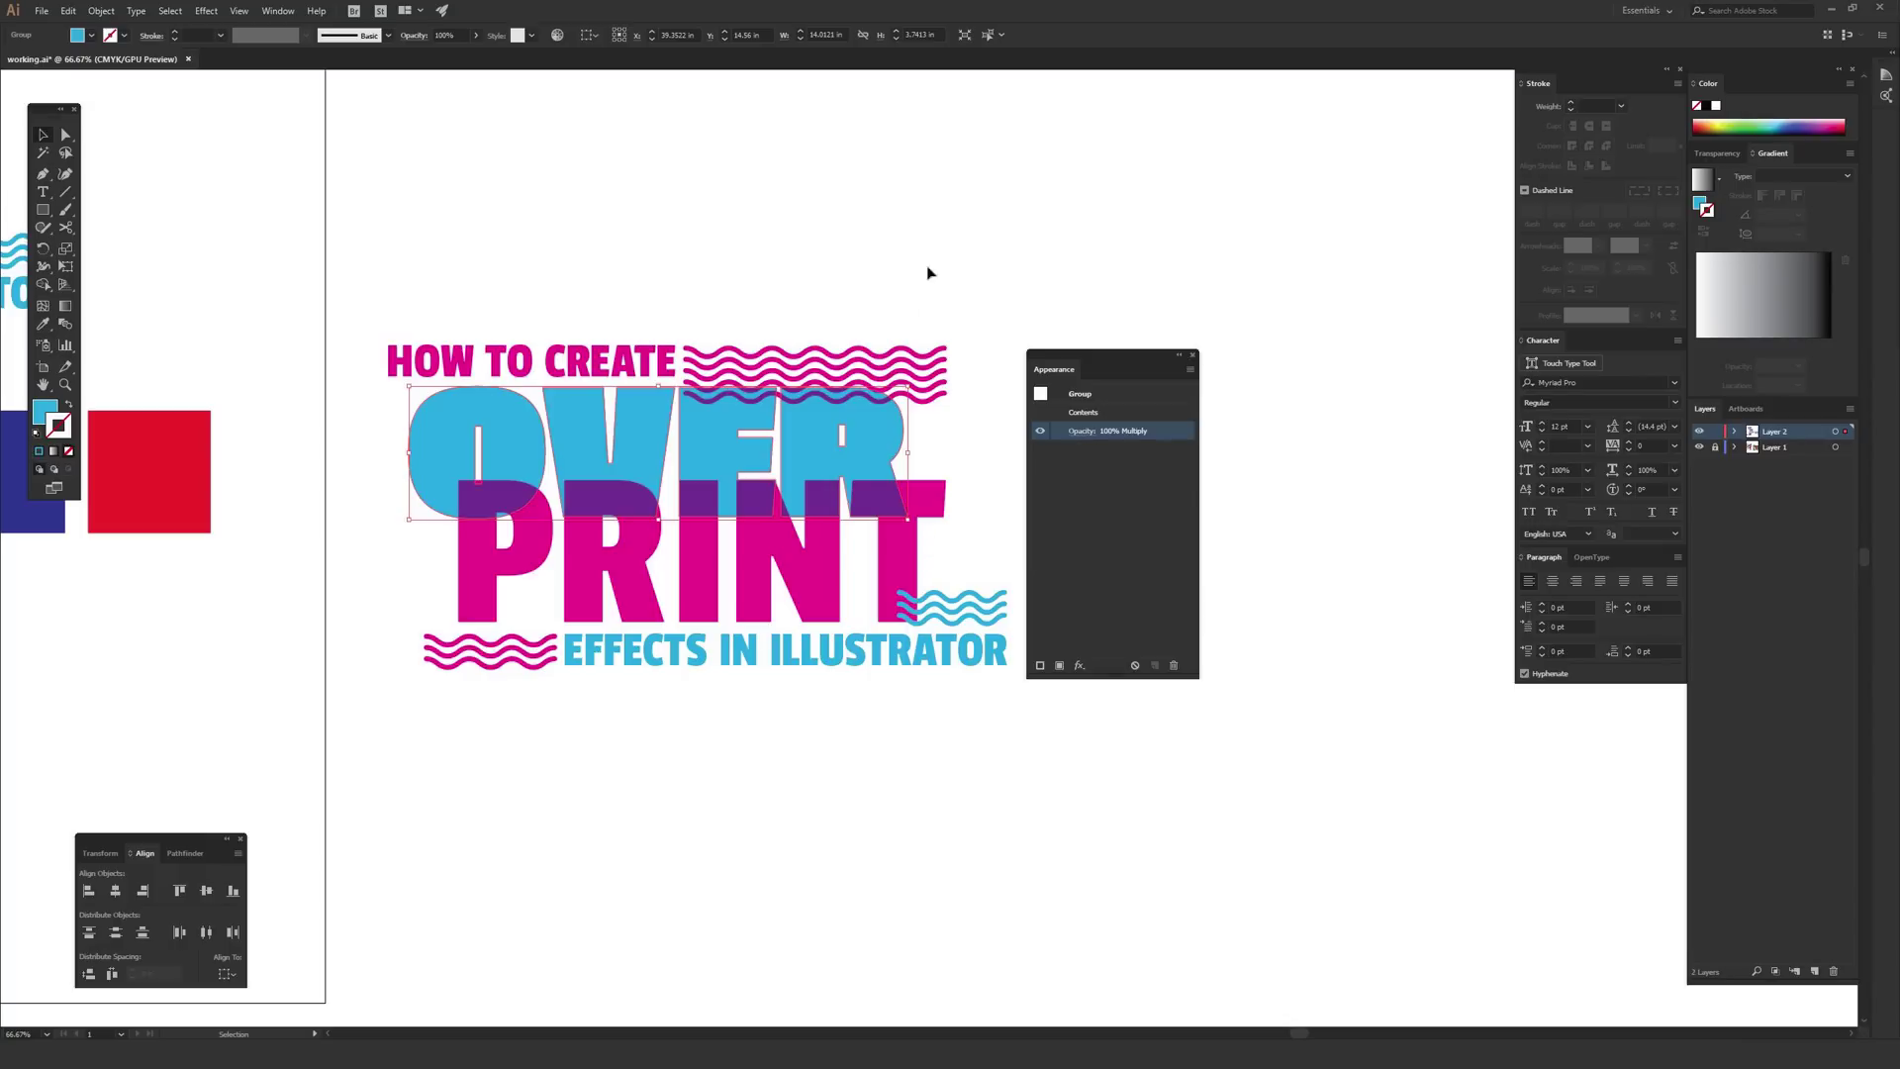
pyautogui.click(994, 267)
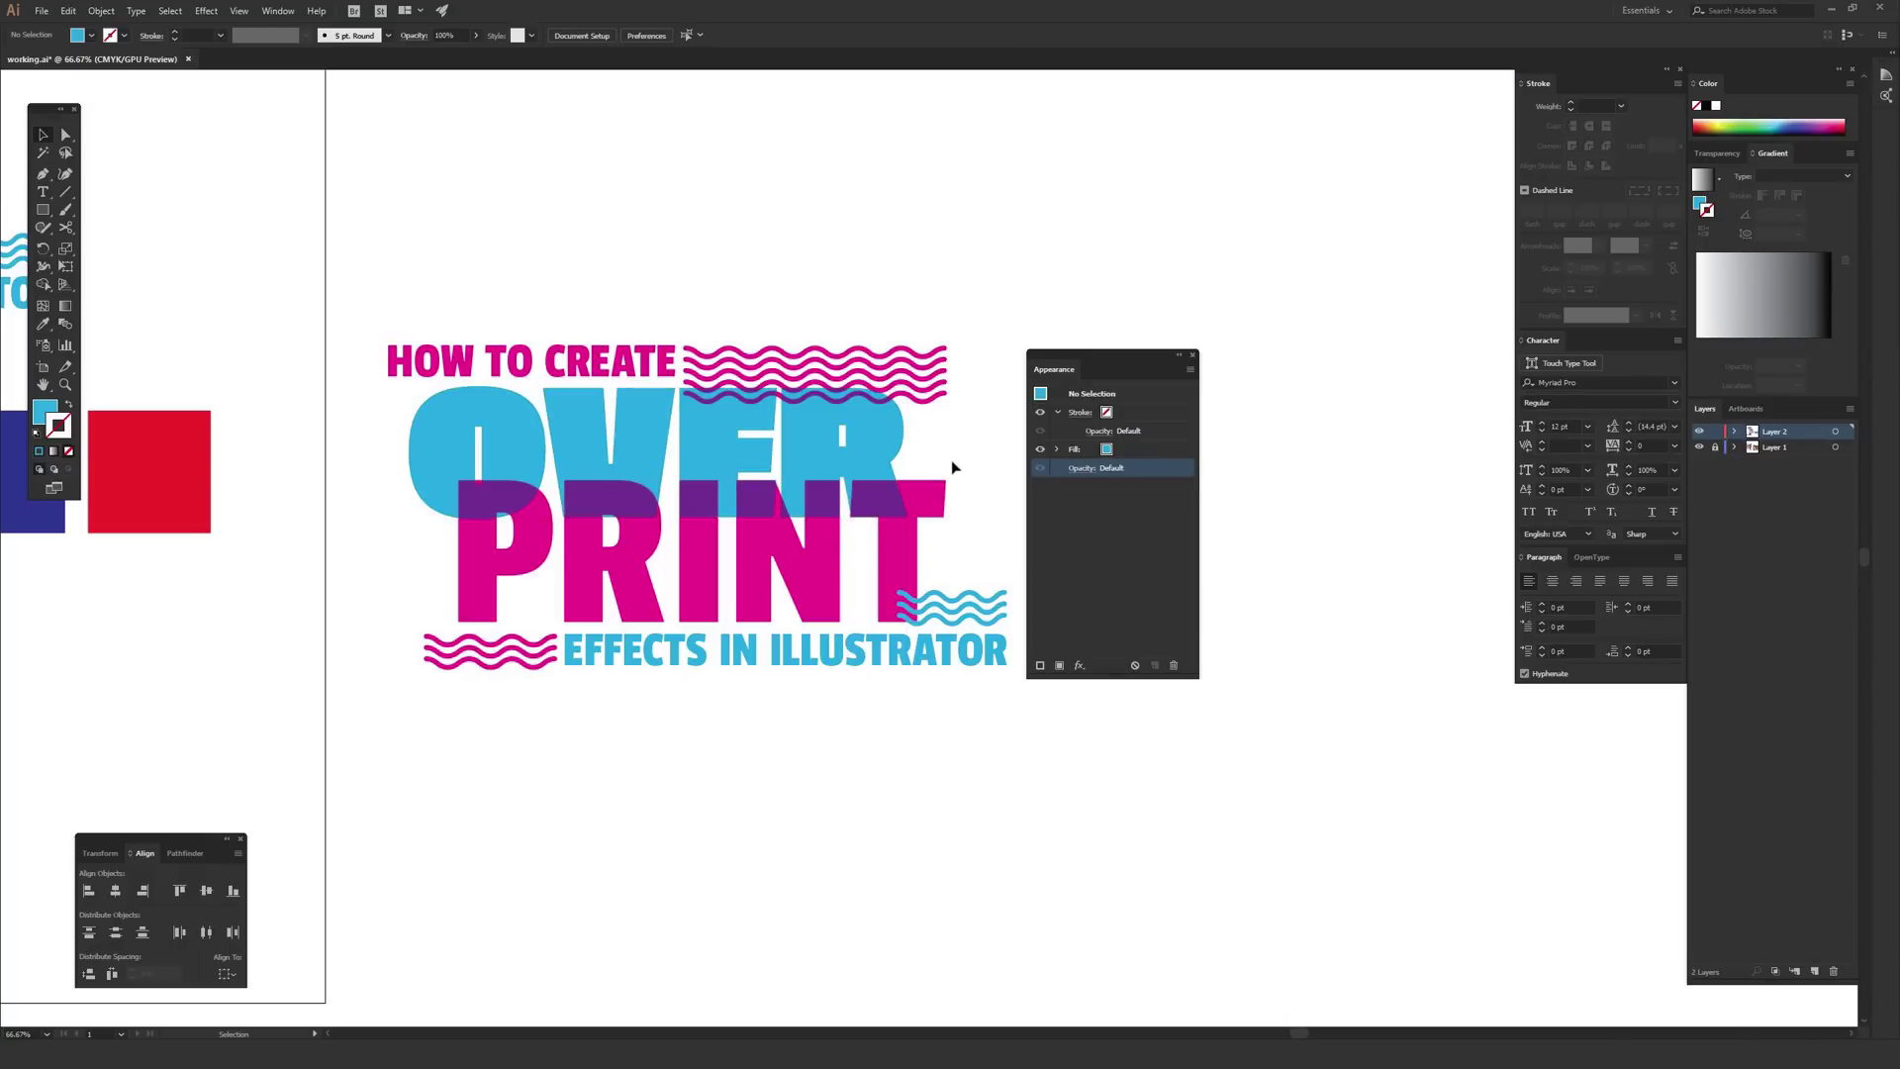
pyautogui.hotkey('ctrl', '+')
pyautogui.hotkey('ctrl', '+')
pyautogui.hotkey('ctrl', '+')
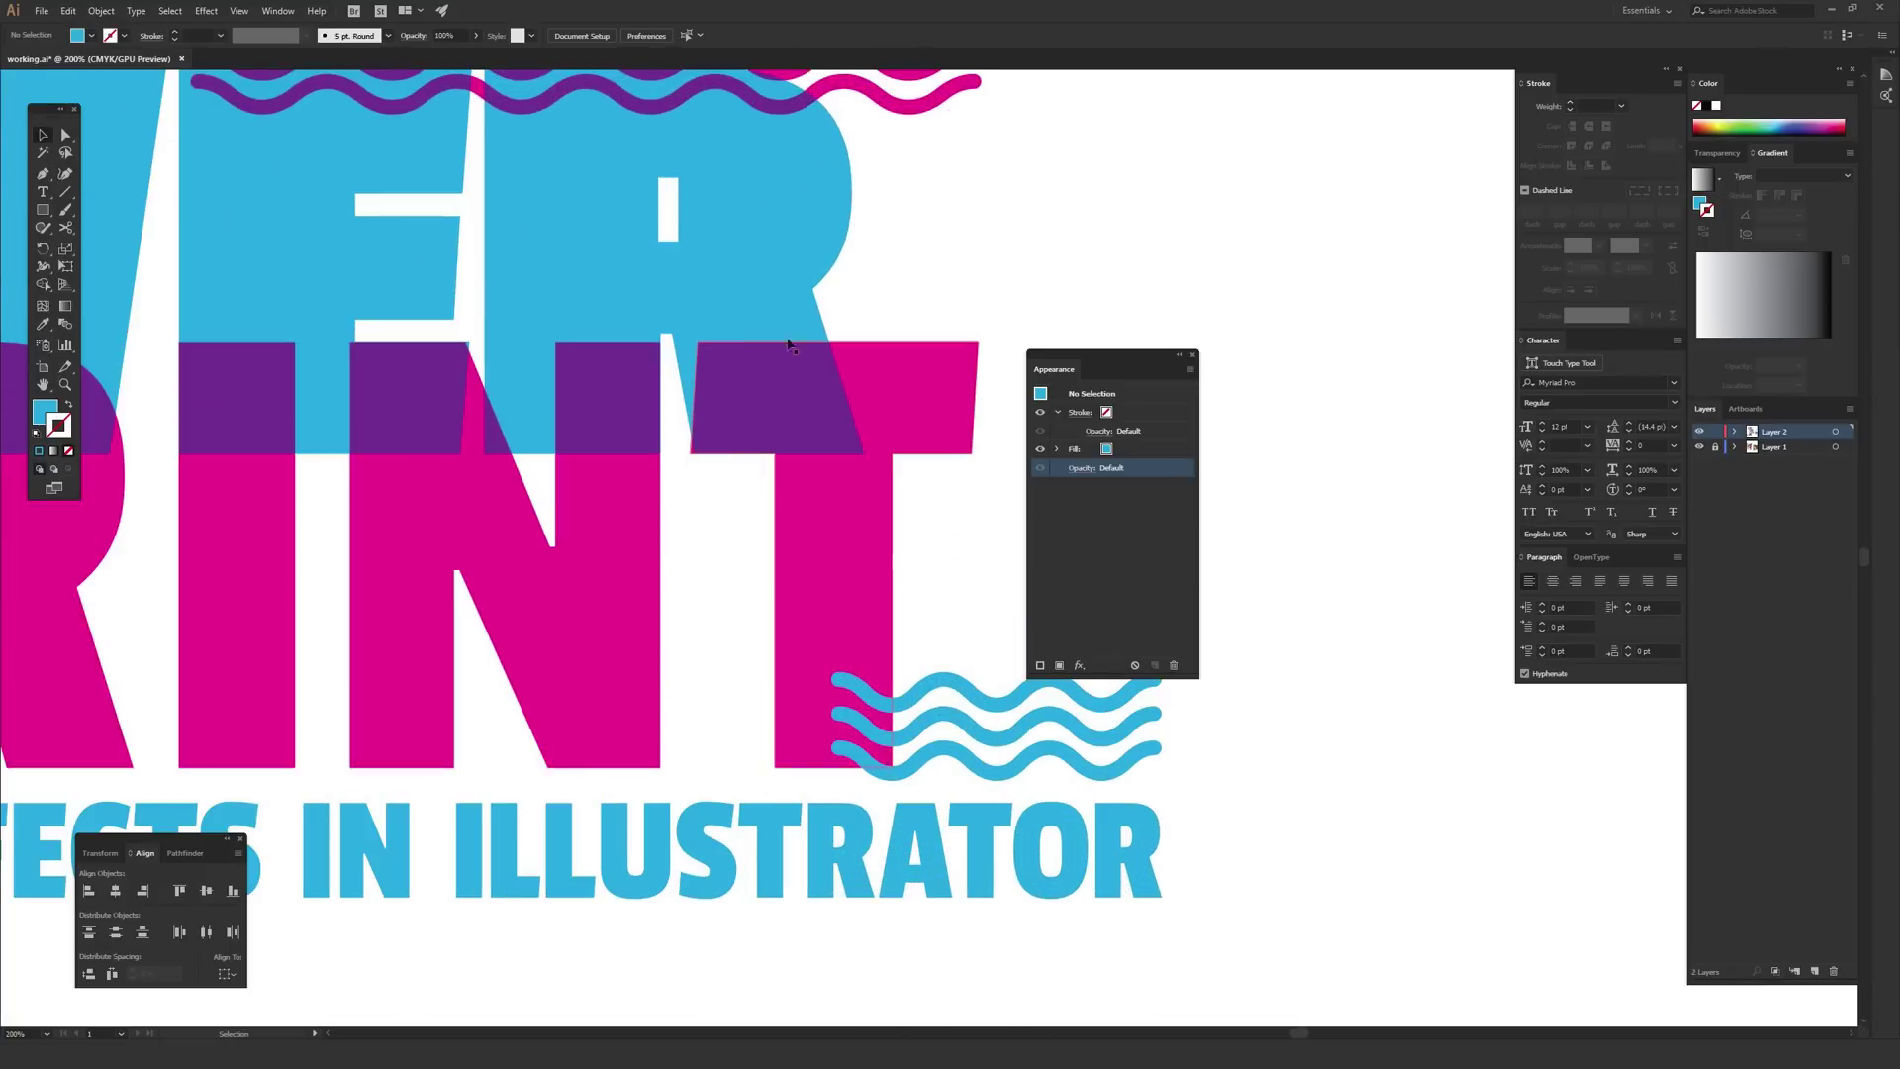
pyautogui.scroll(5, 521, 388)
pyautogui.hscroll(-2, 522, 389)
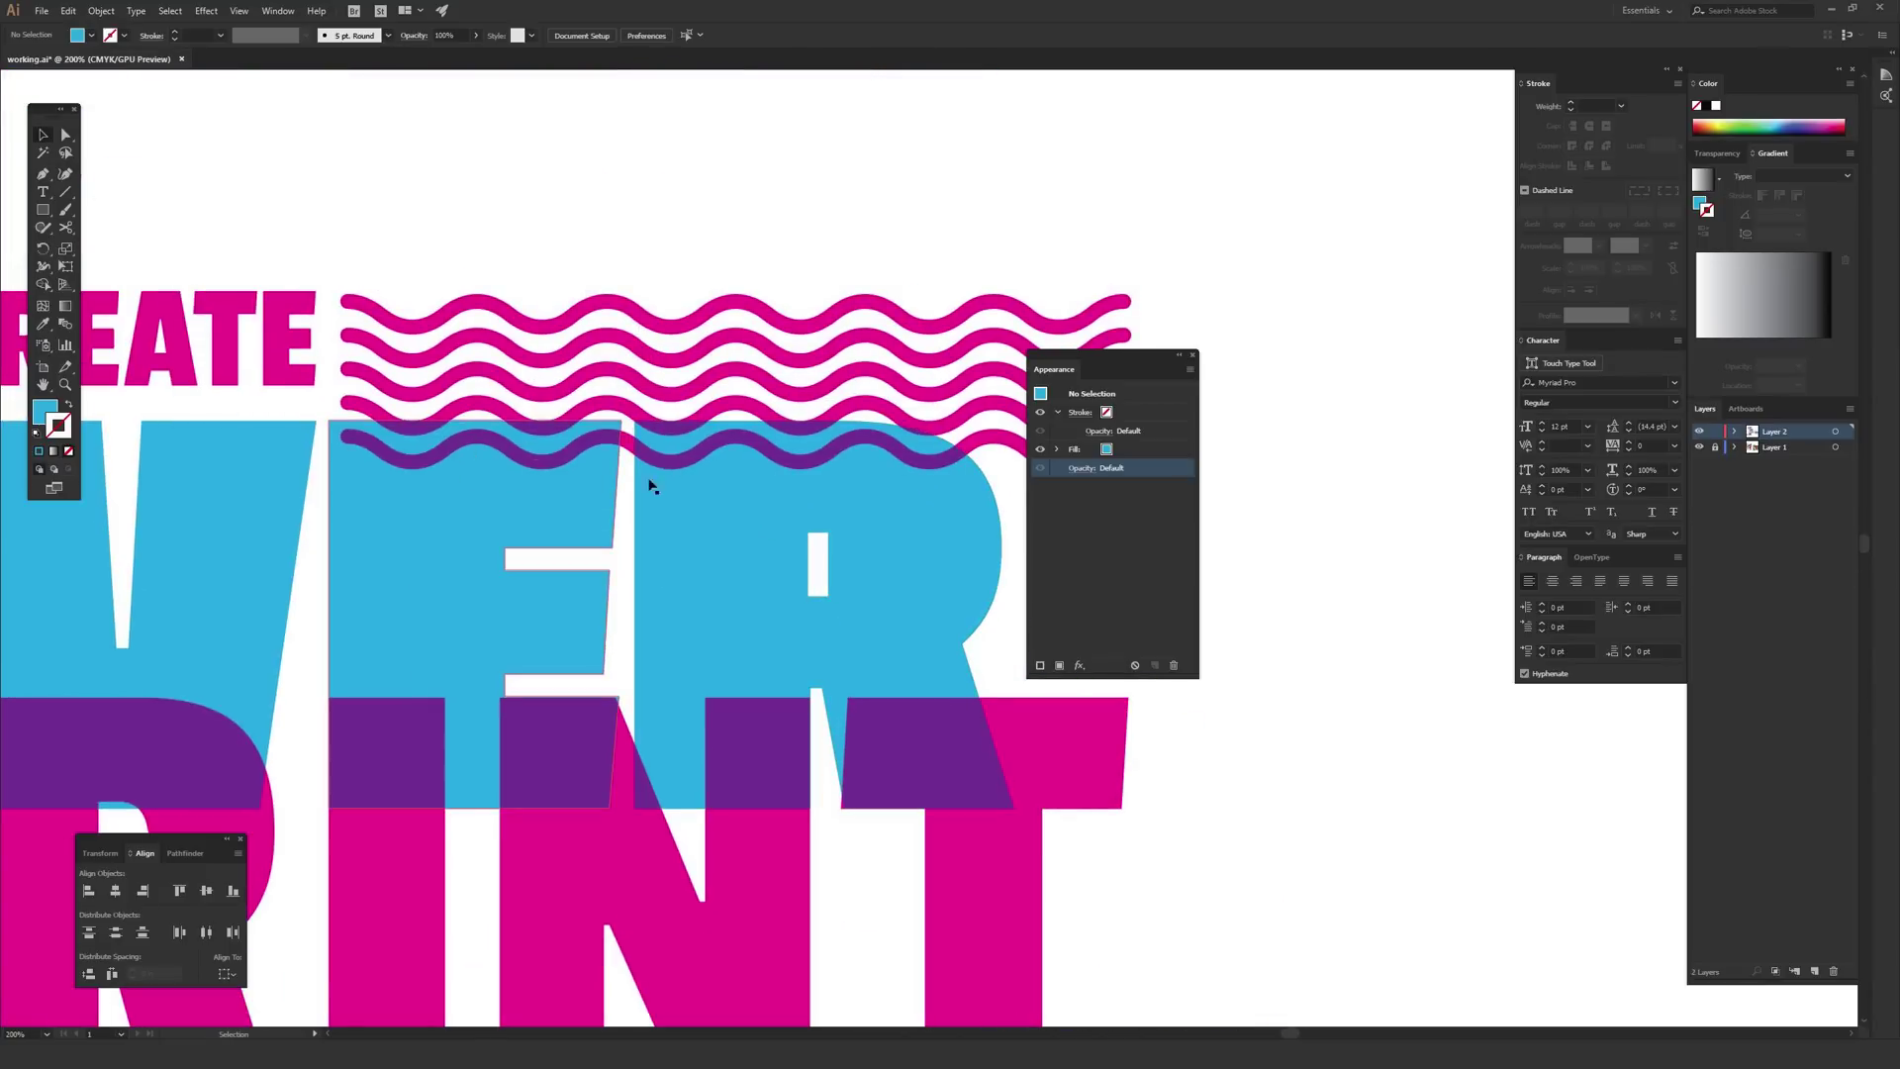
pyautogui.hotkey('ctrl', '-')
pyautogui.hotkey('ctrl', '-')
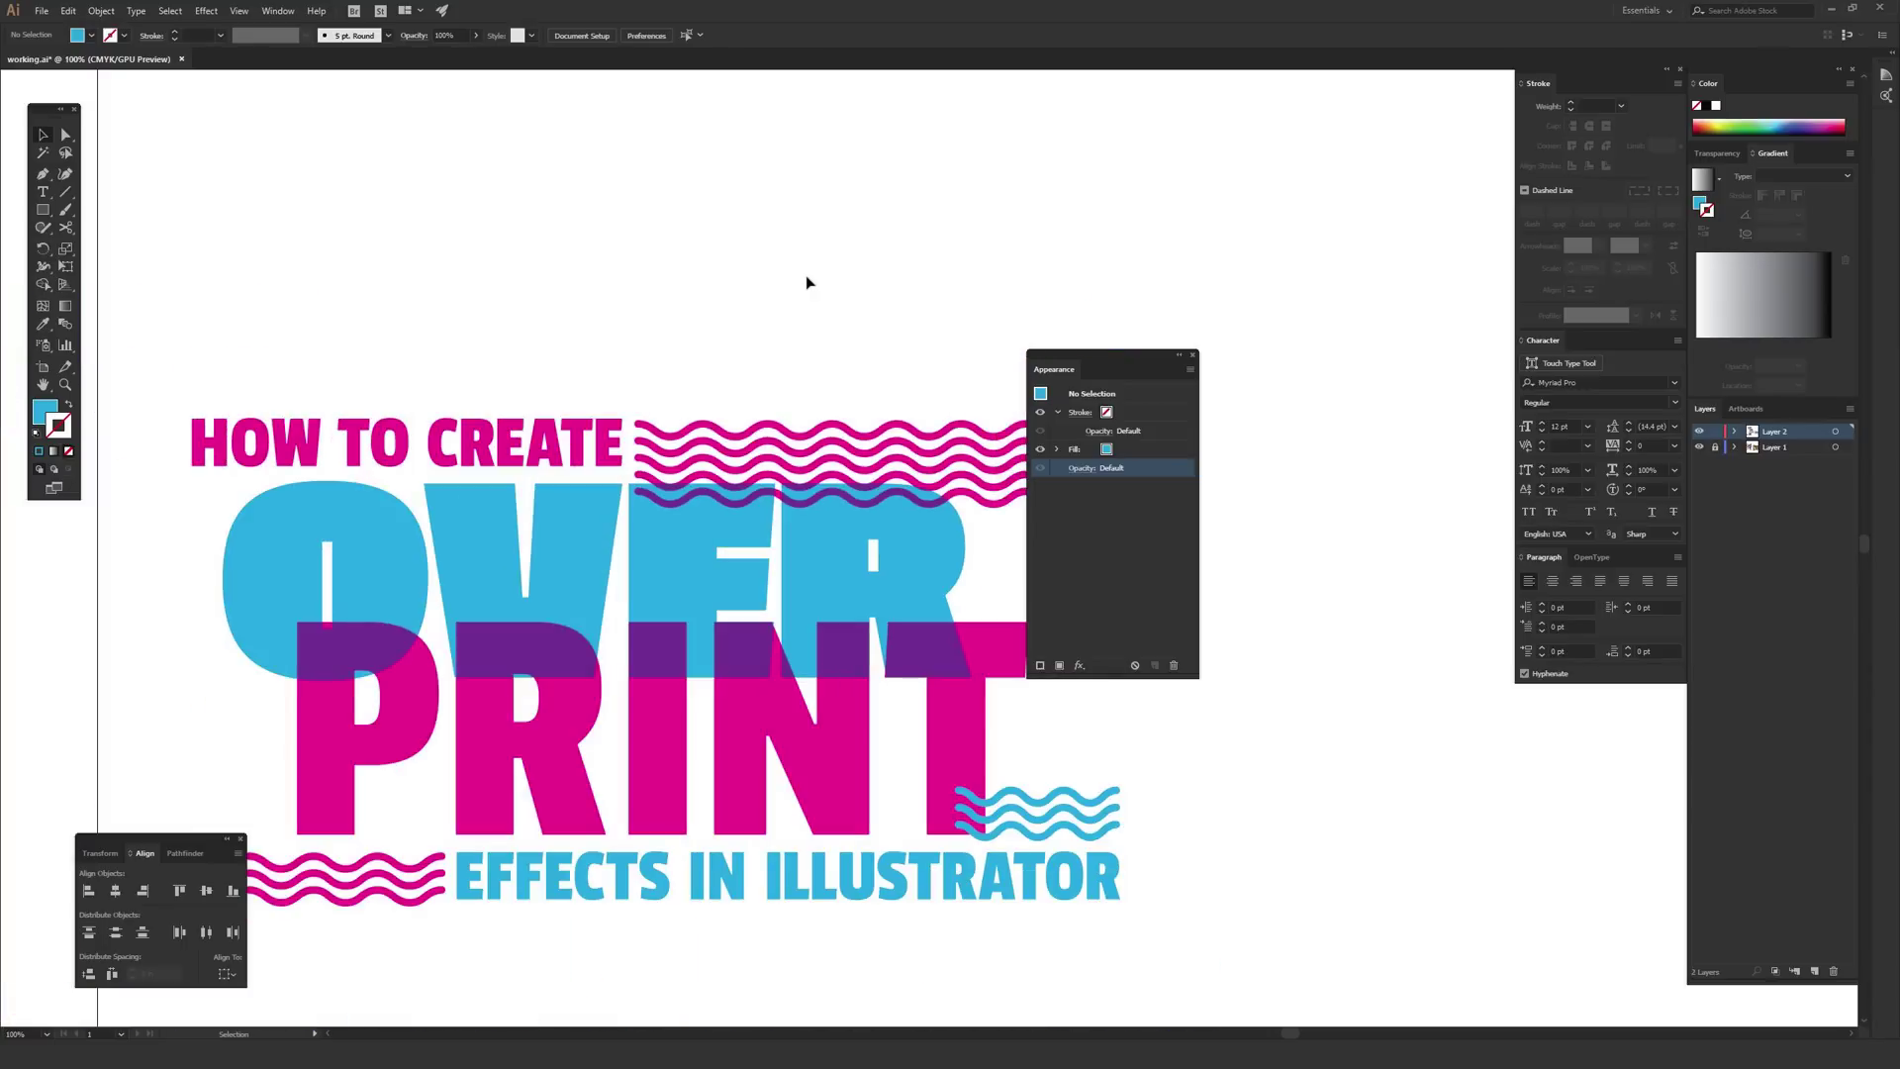
pyautogui.hotkey('ctrl', '-')
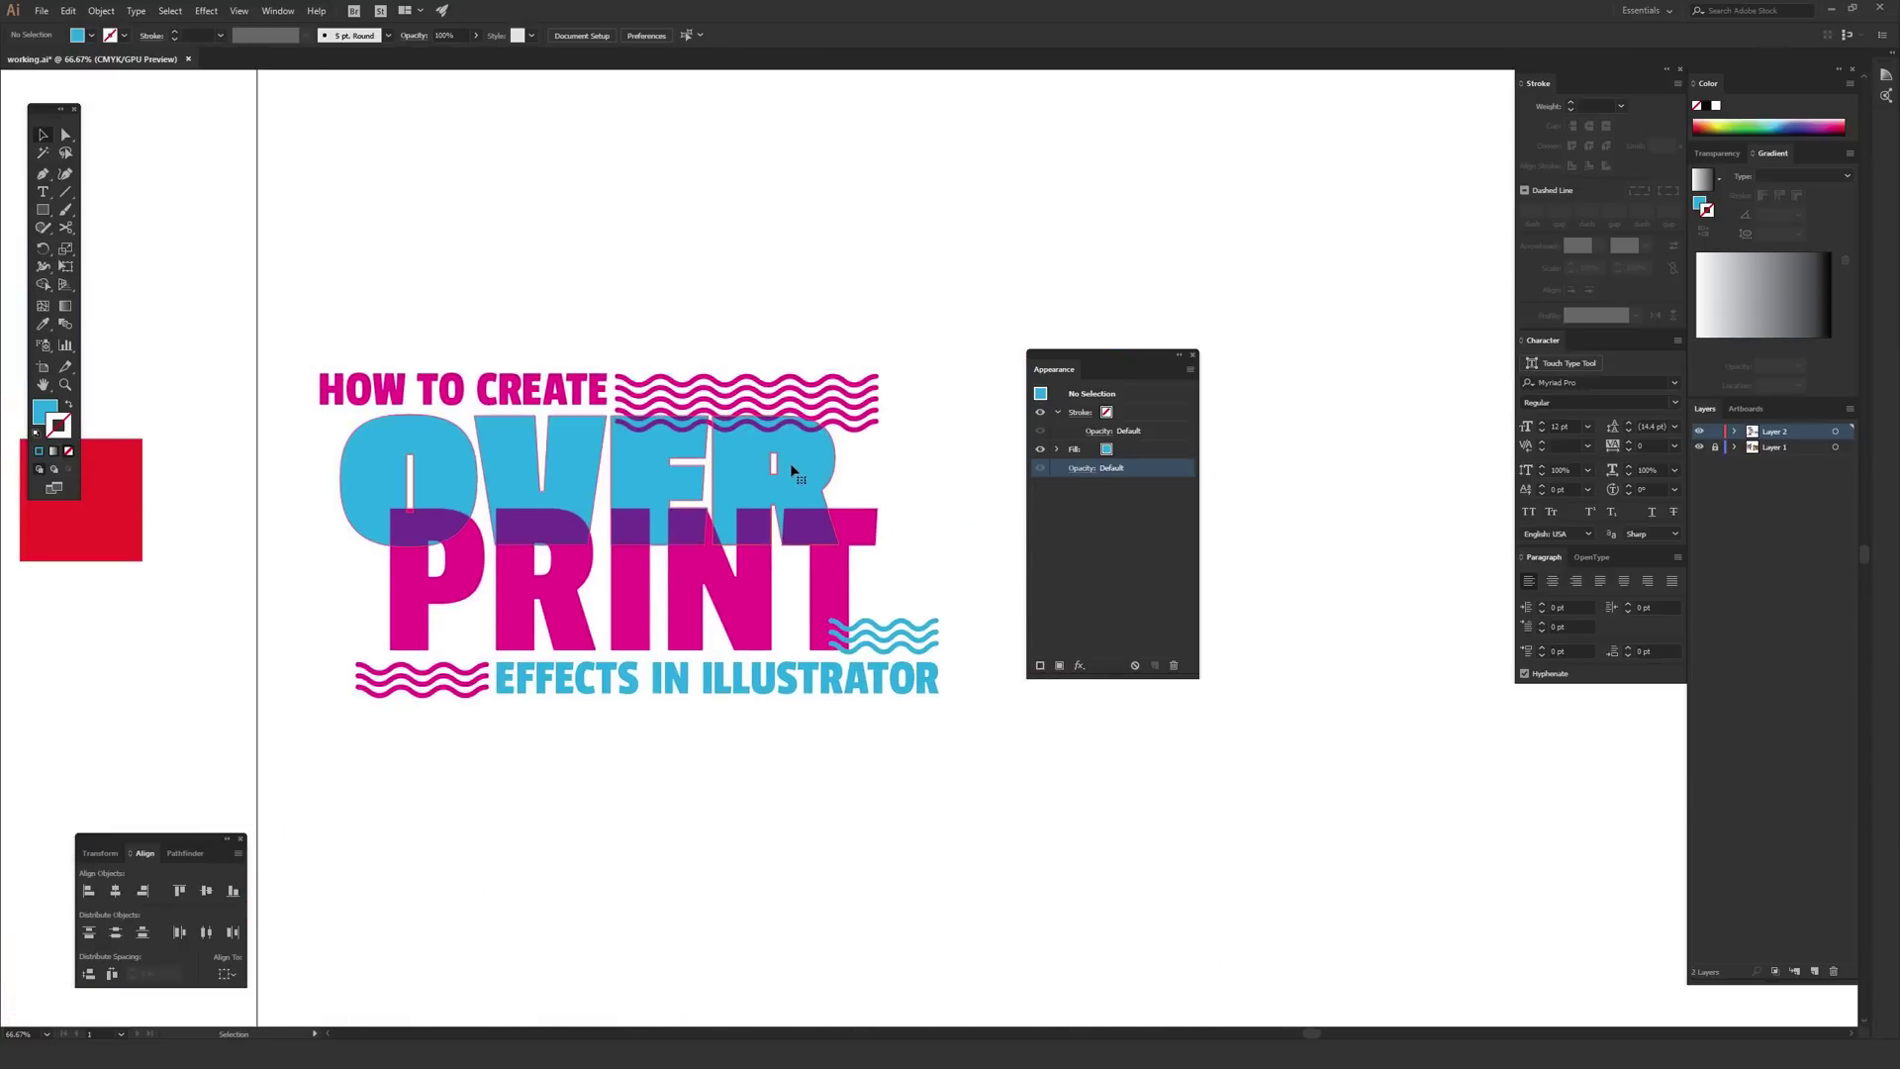
pyautogui.click(794, 472)
pyautogui.click(1080, 433)
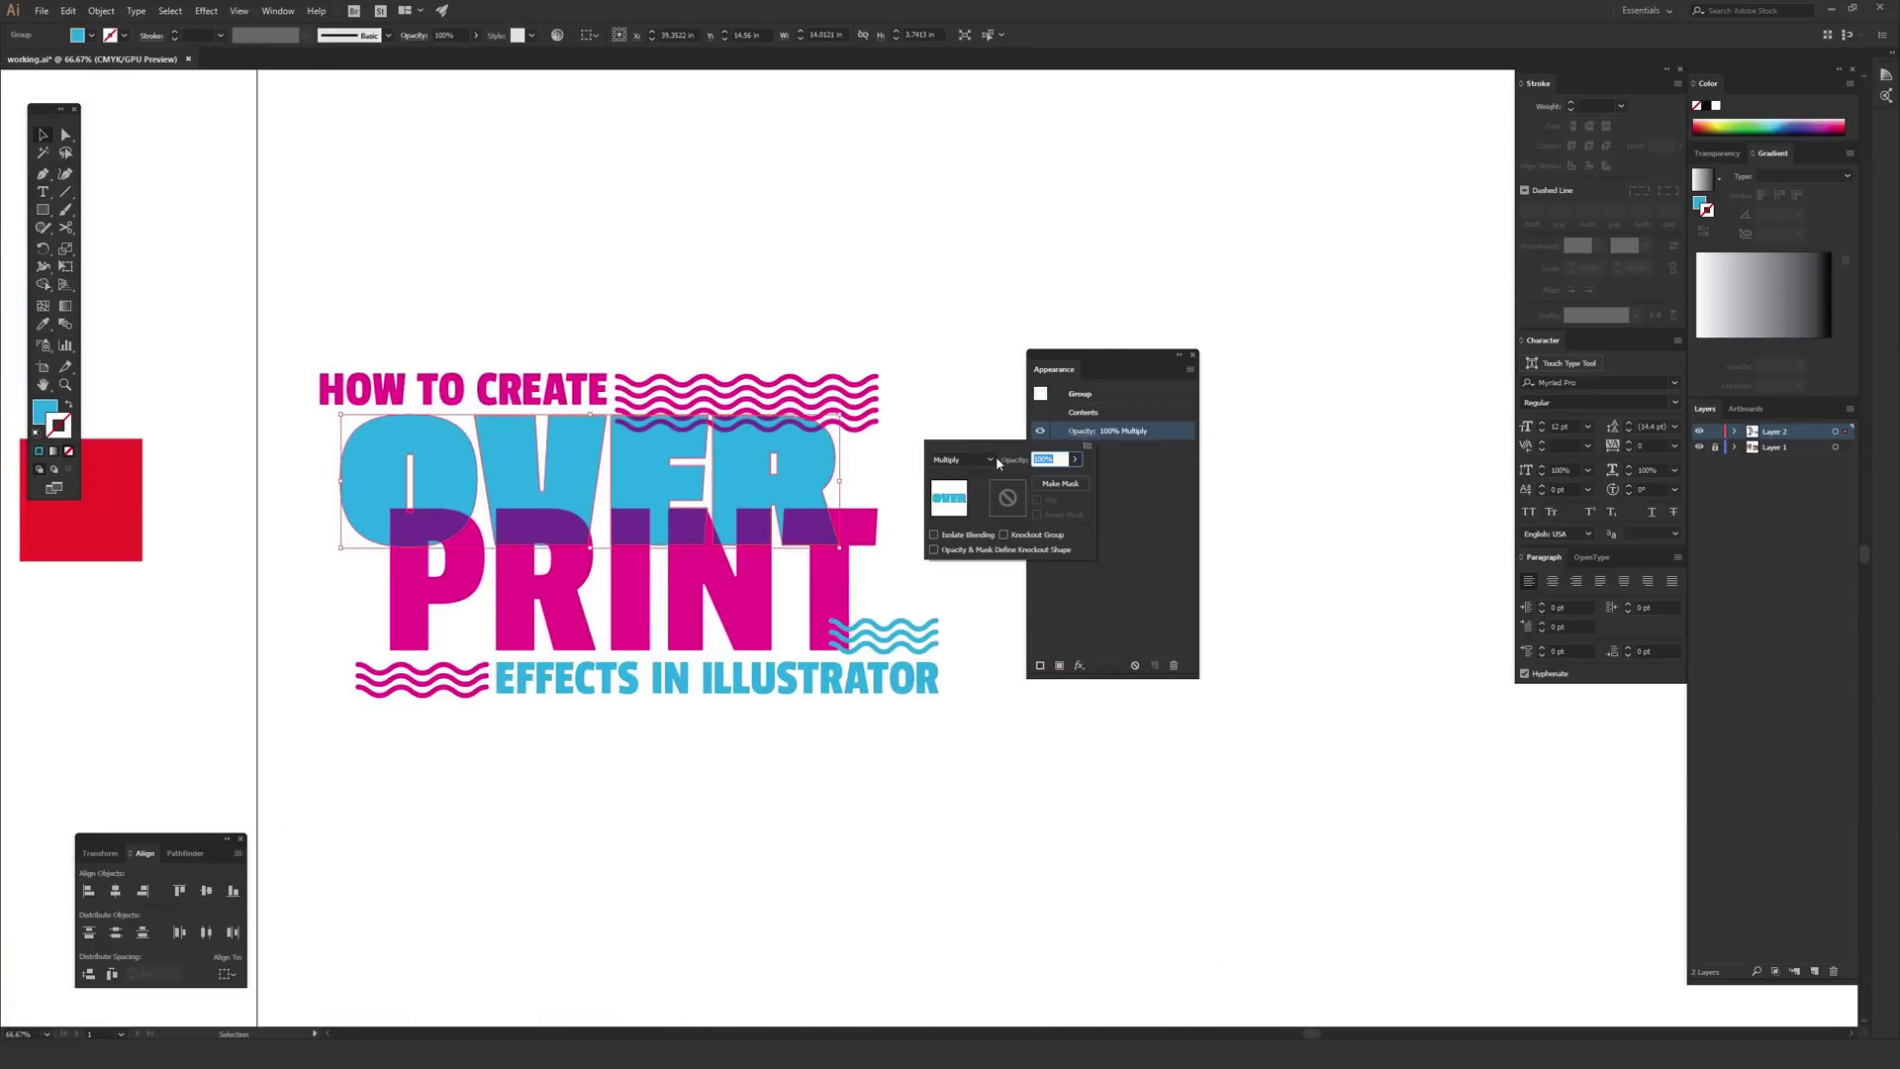
pyautogui.click(958, 459)
pyautogui.click(974, 477)
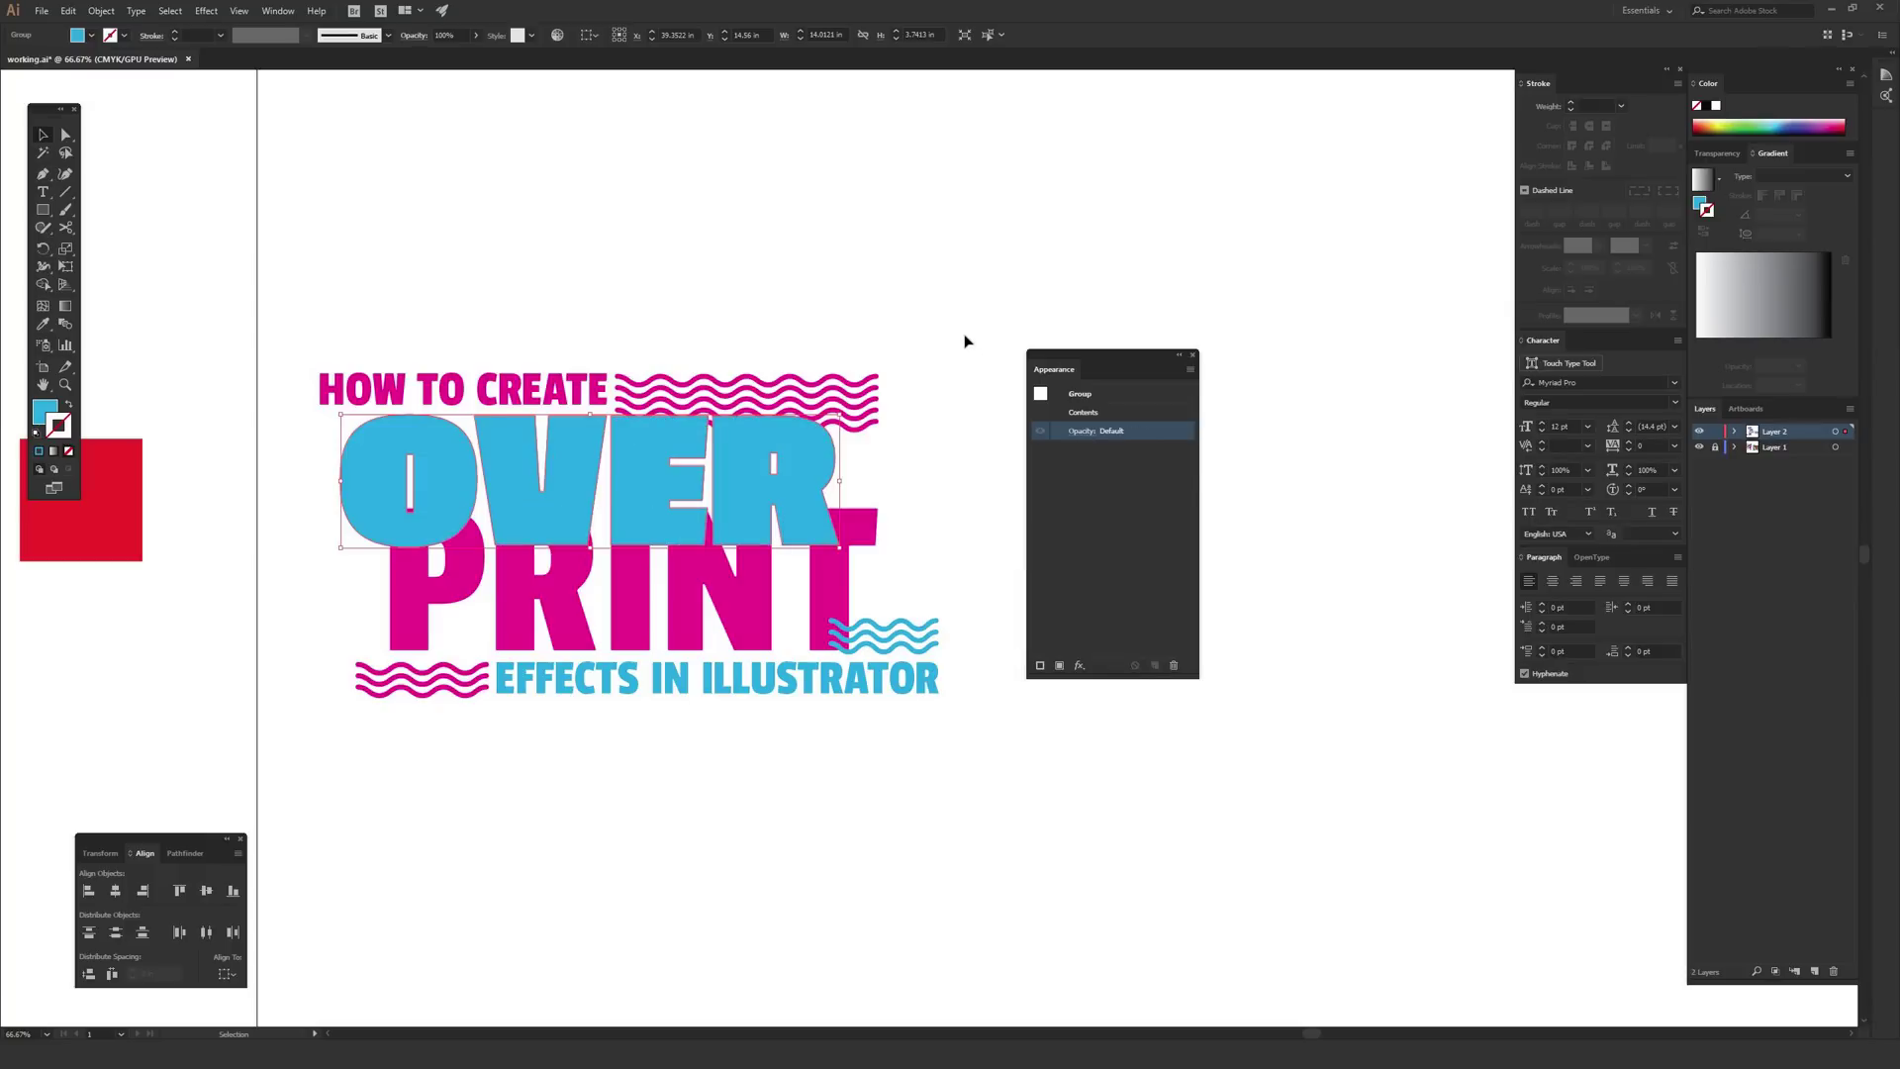
pyautogui.hotkey('ctrl', 'z')
pyautogui.hotkey('ctrl', 'shift', 'z')
pyautogui.click(1081, 432)
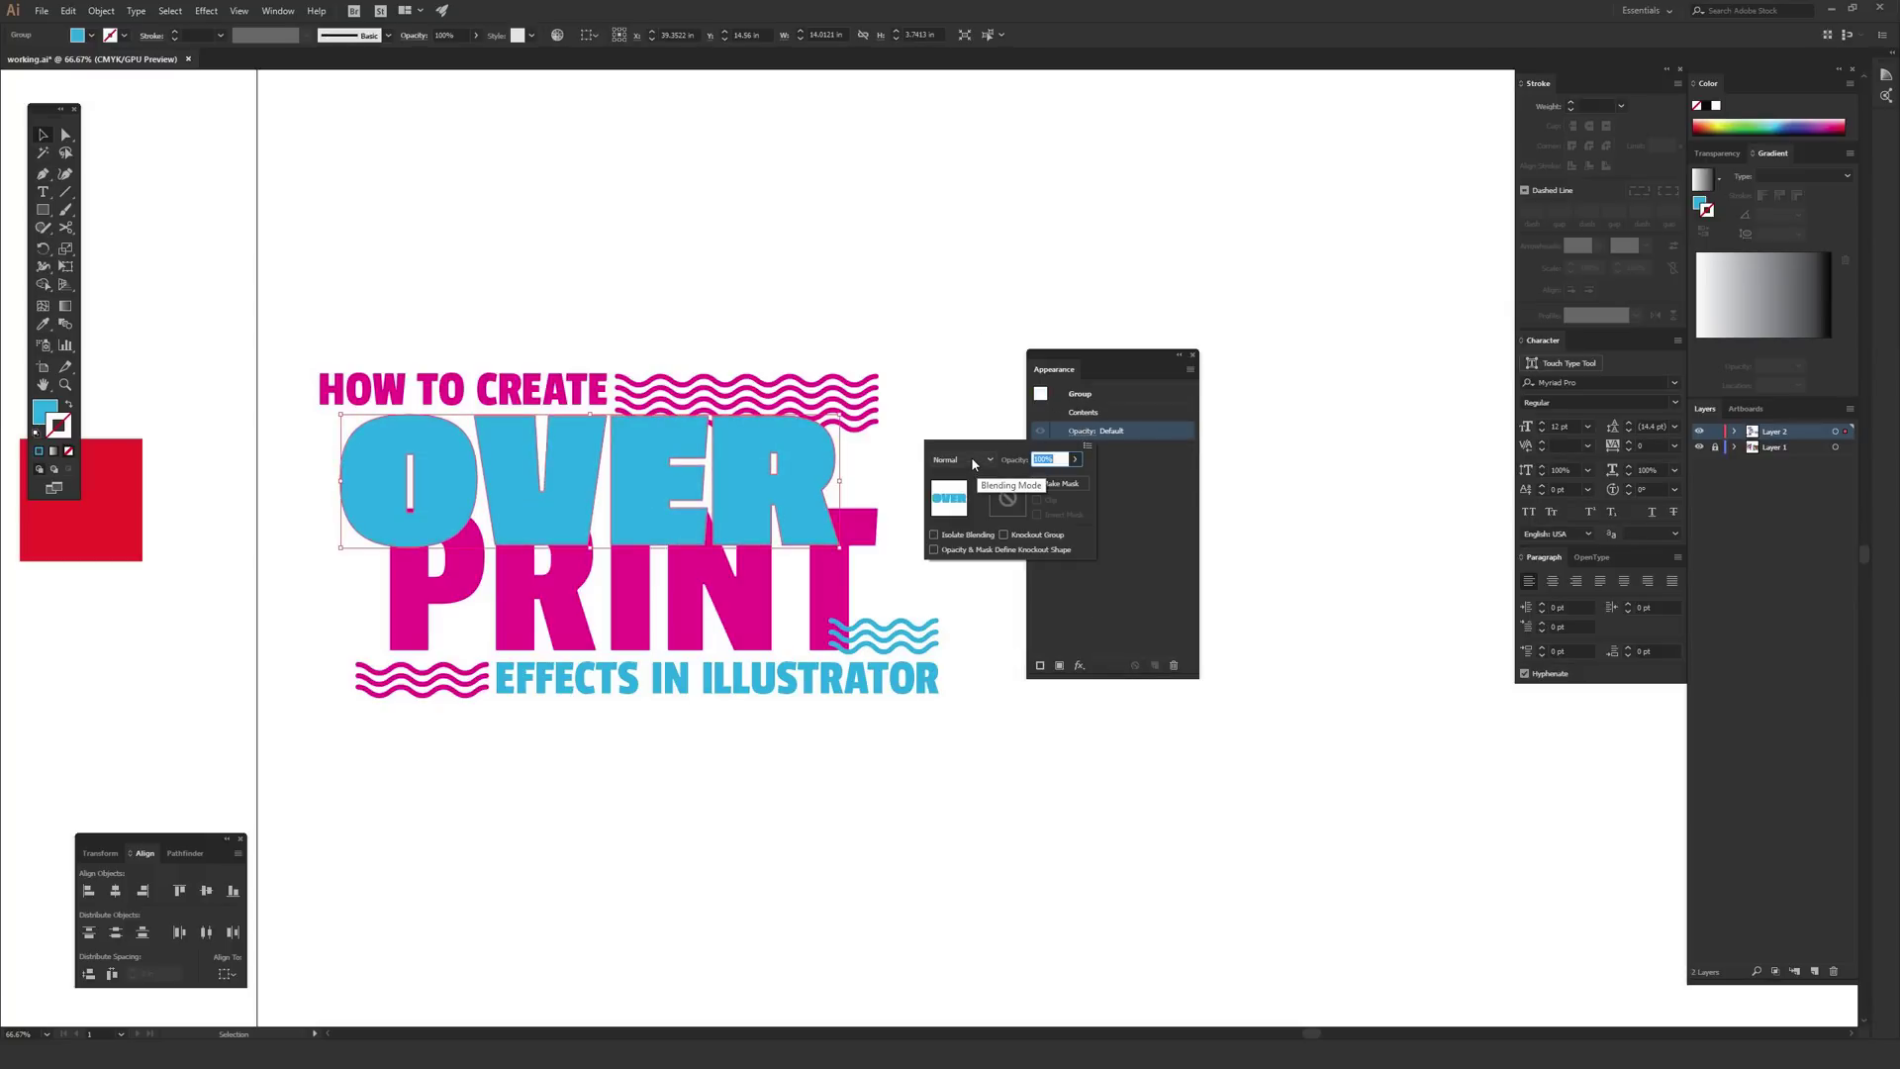
pyautogui.click(970, 456)
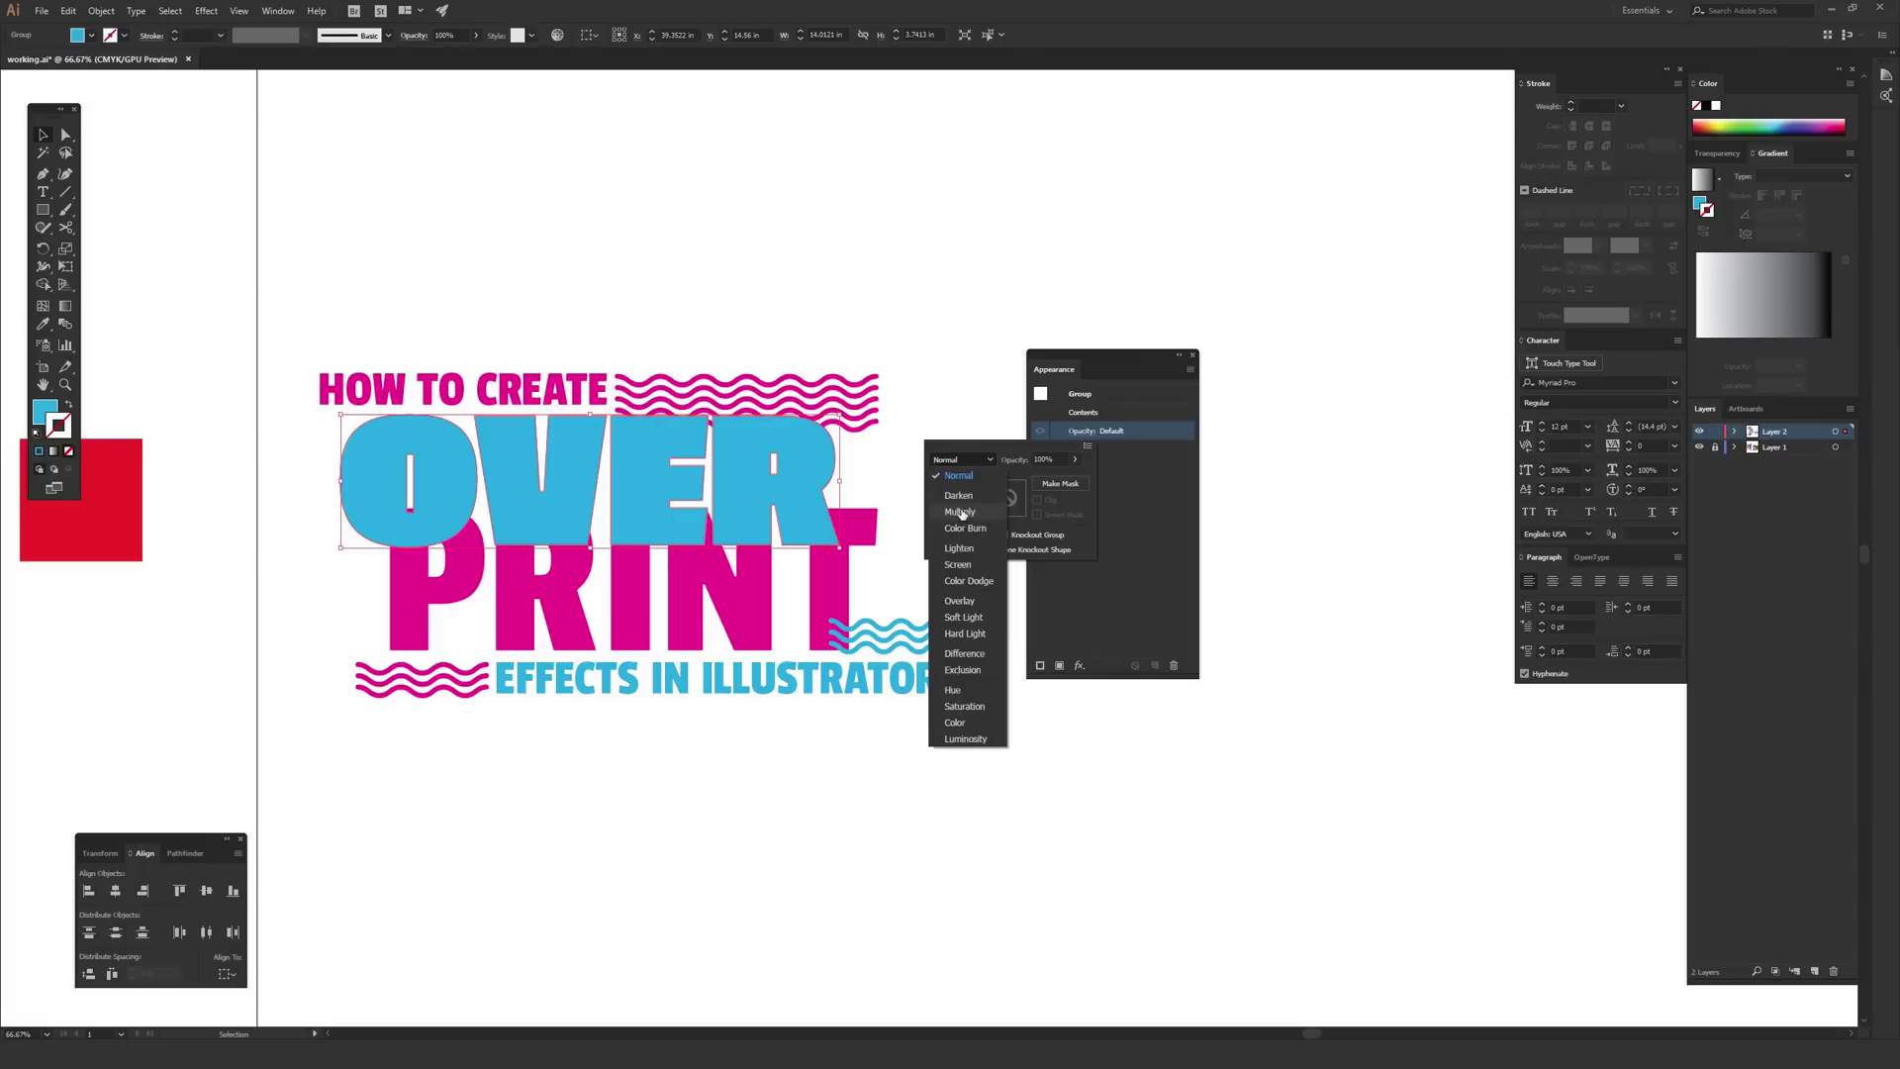
pyautogui.click(960, 512)
pyautogui.click(928, 363)
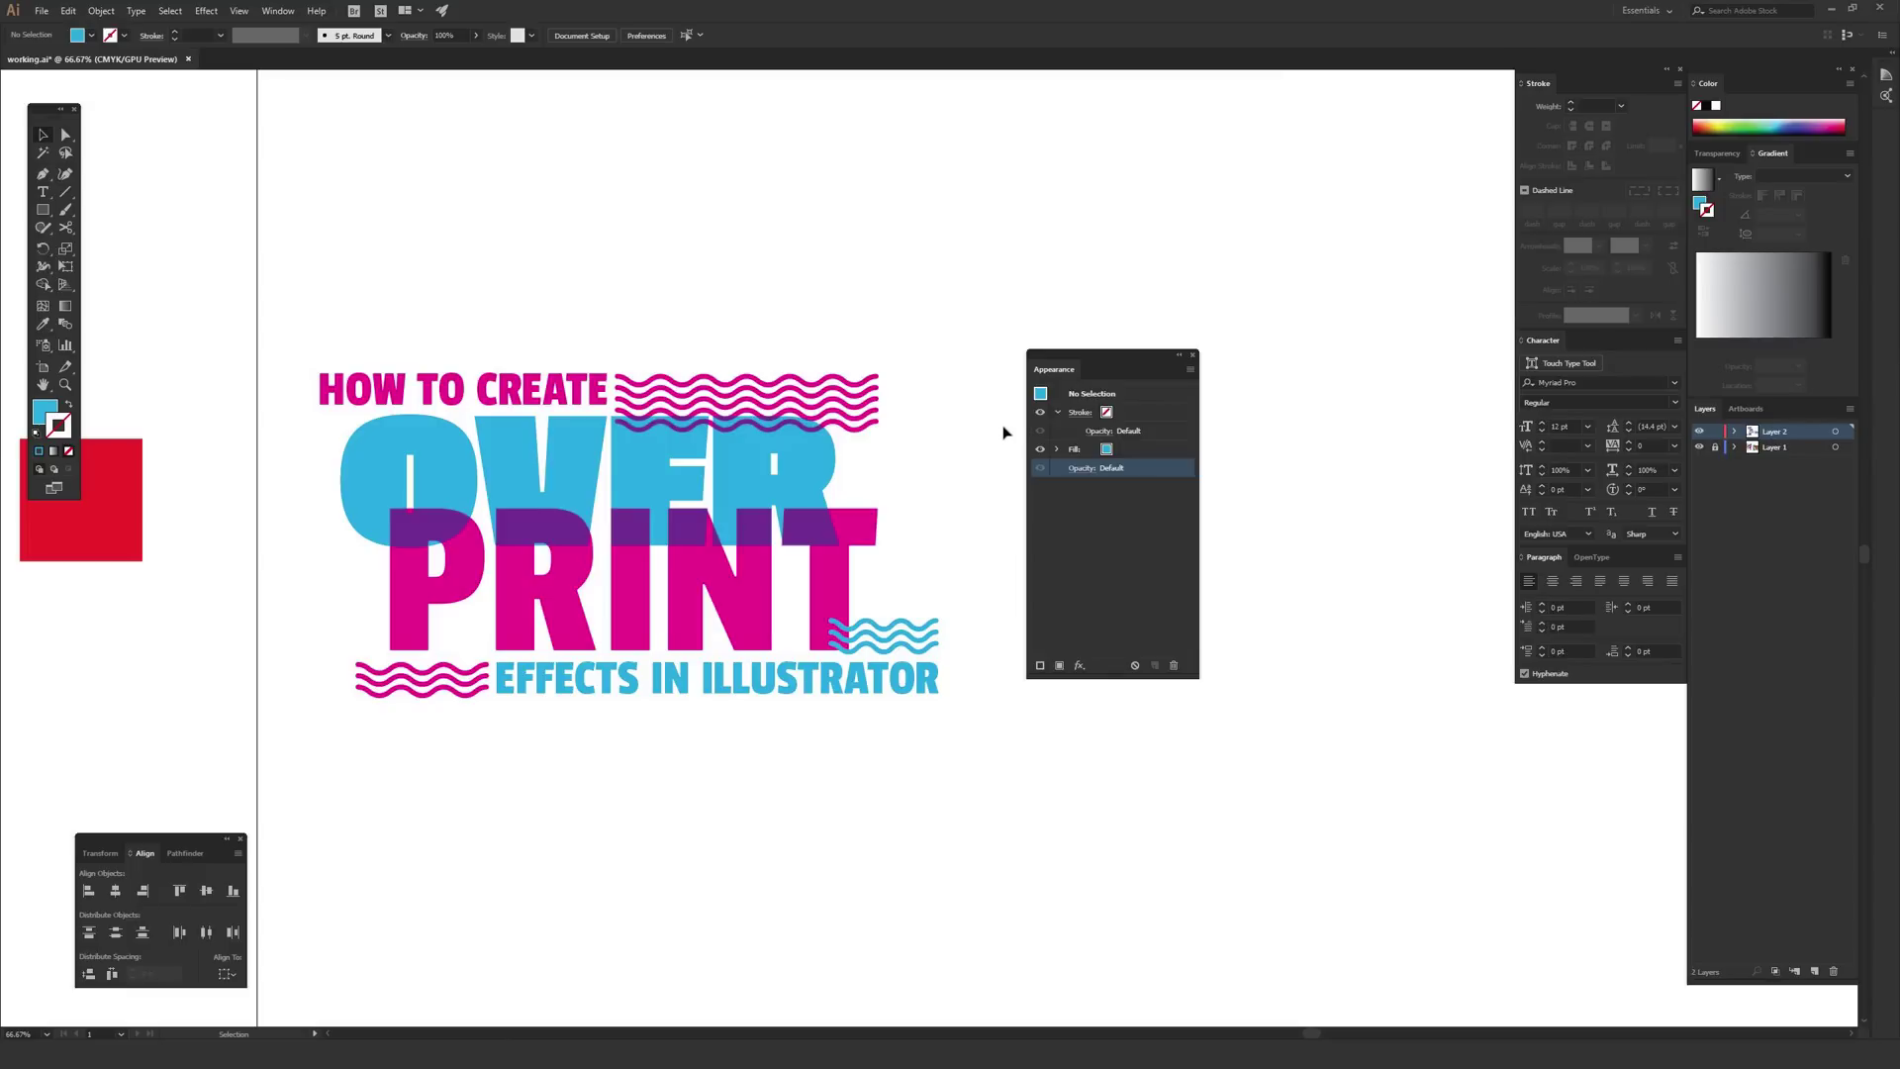
# Select the top, middle and bottom blue wave lines and expand their stroke details in Appearance
pyautogui.scroll(5, 976, 450)
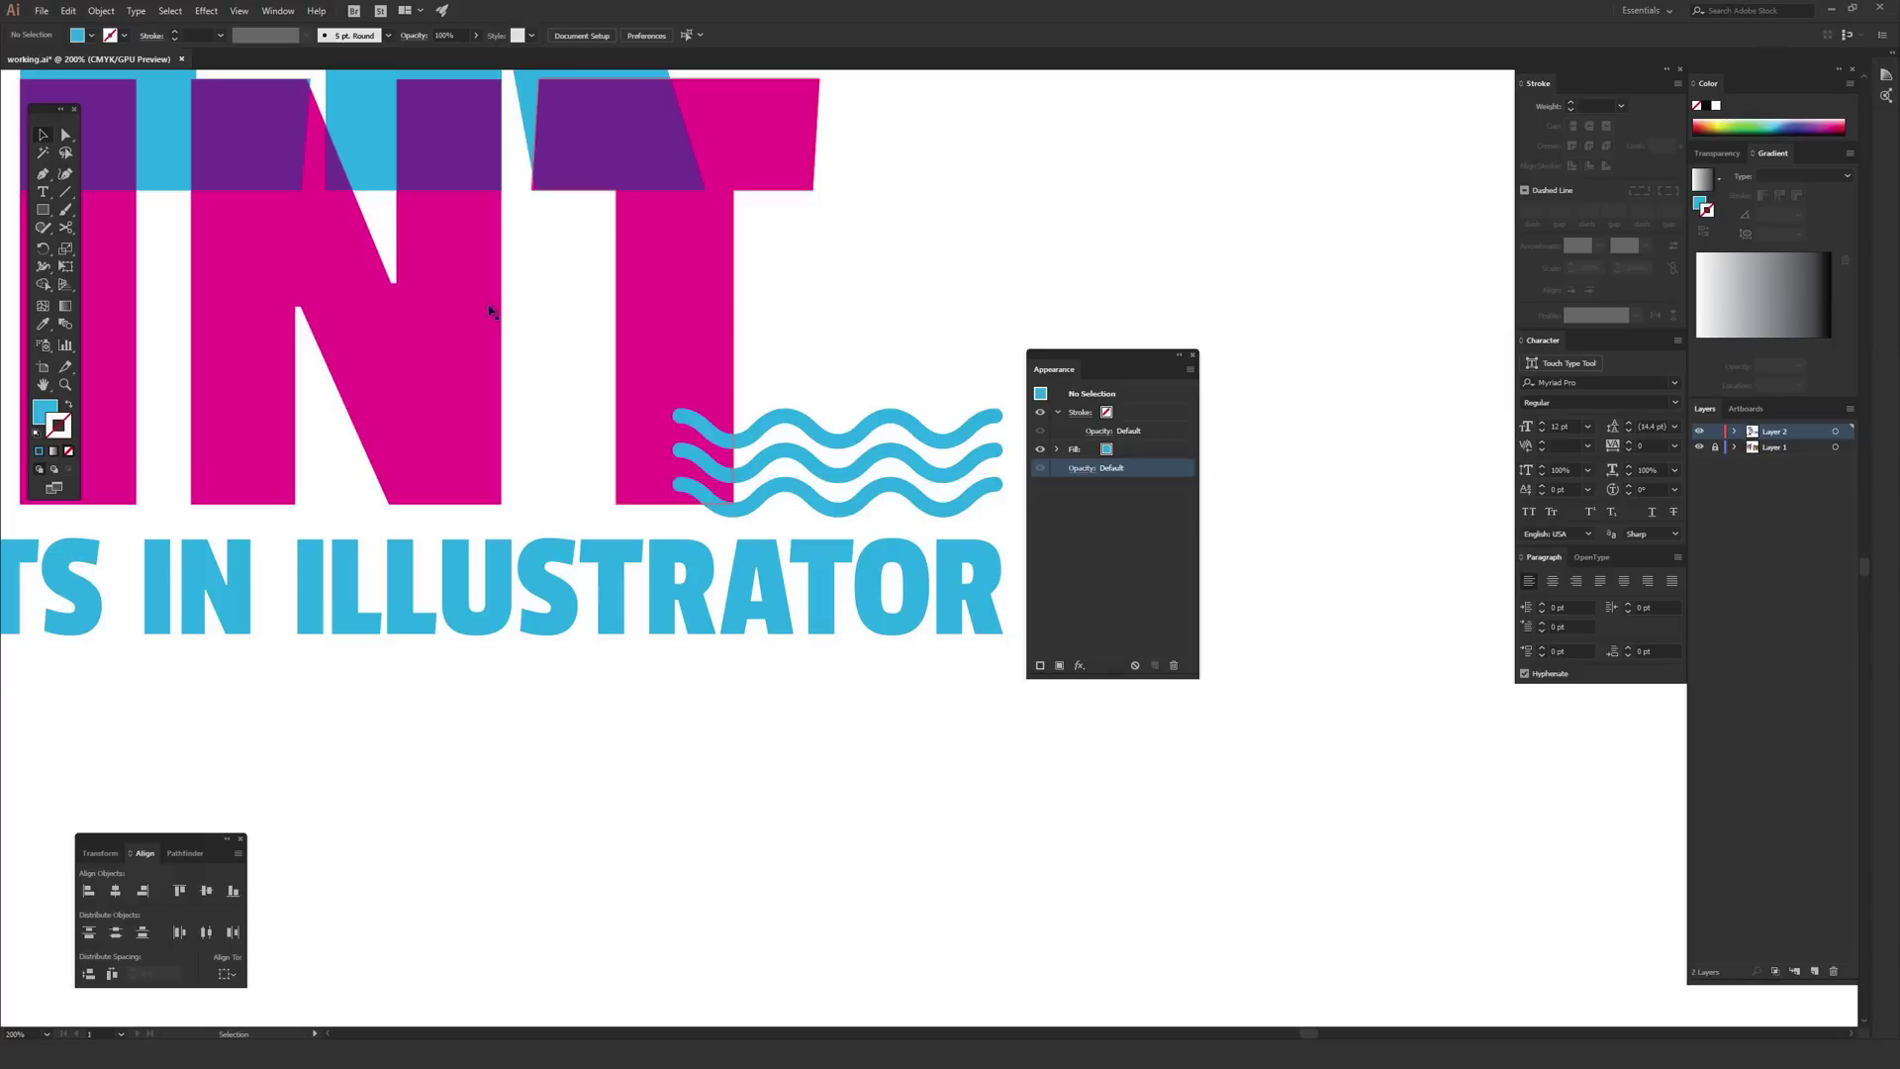
pyautogui.click(810, 433)
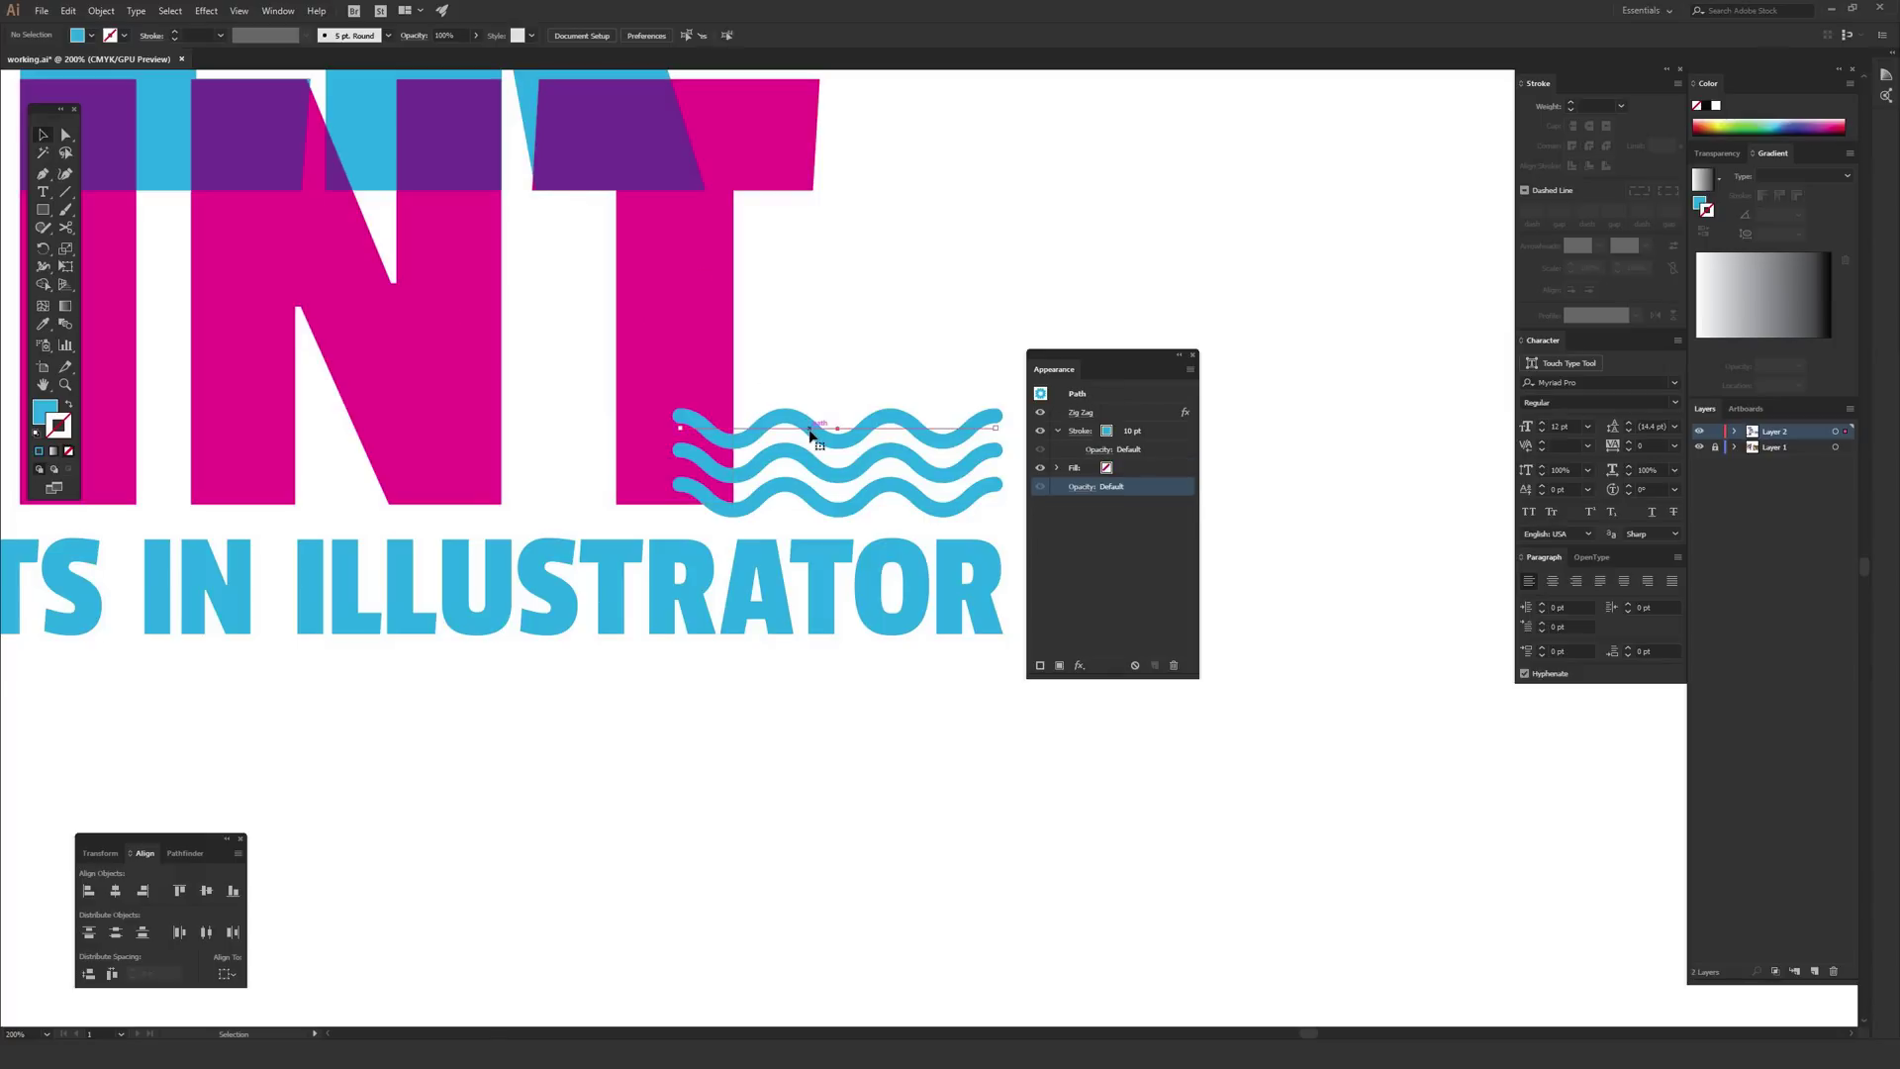
pyautogui.keyDown('shift'); pyautogui.click(837, 463); pyautogui.keyUp('shift')
pyautogui.keyDown('shift'); pyautogui.click(831, 500); pyautogui.keyUp('shift')
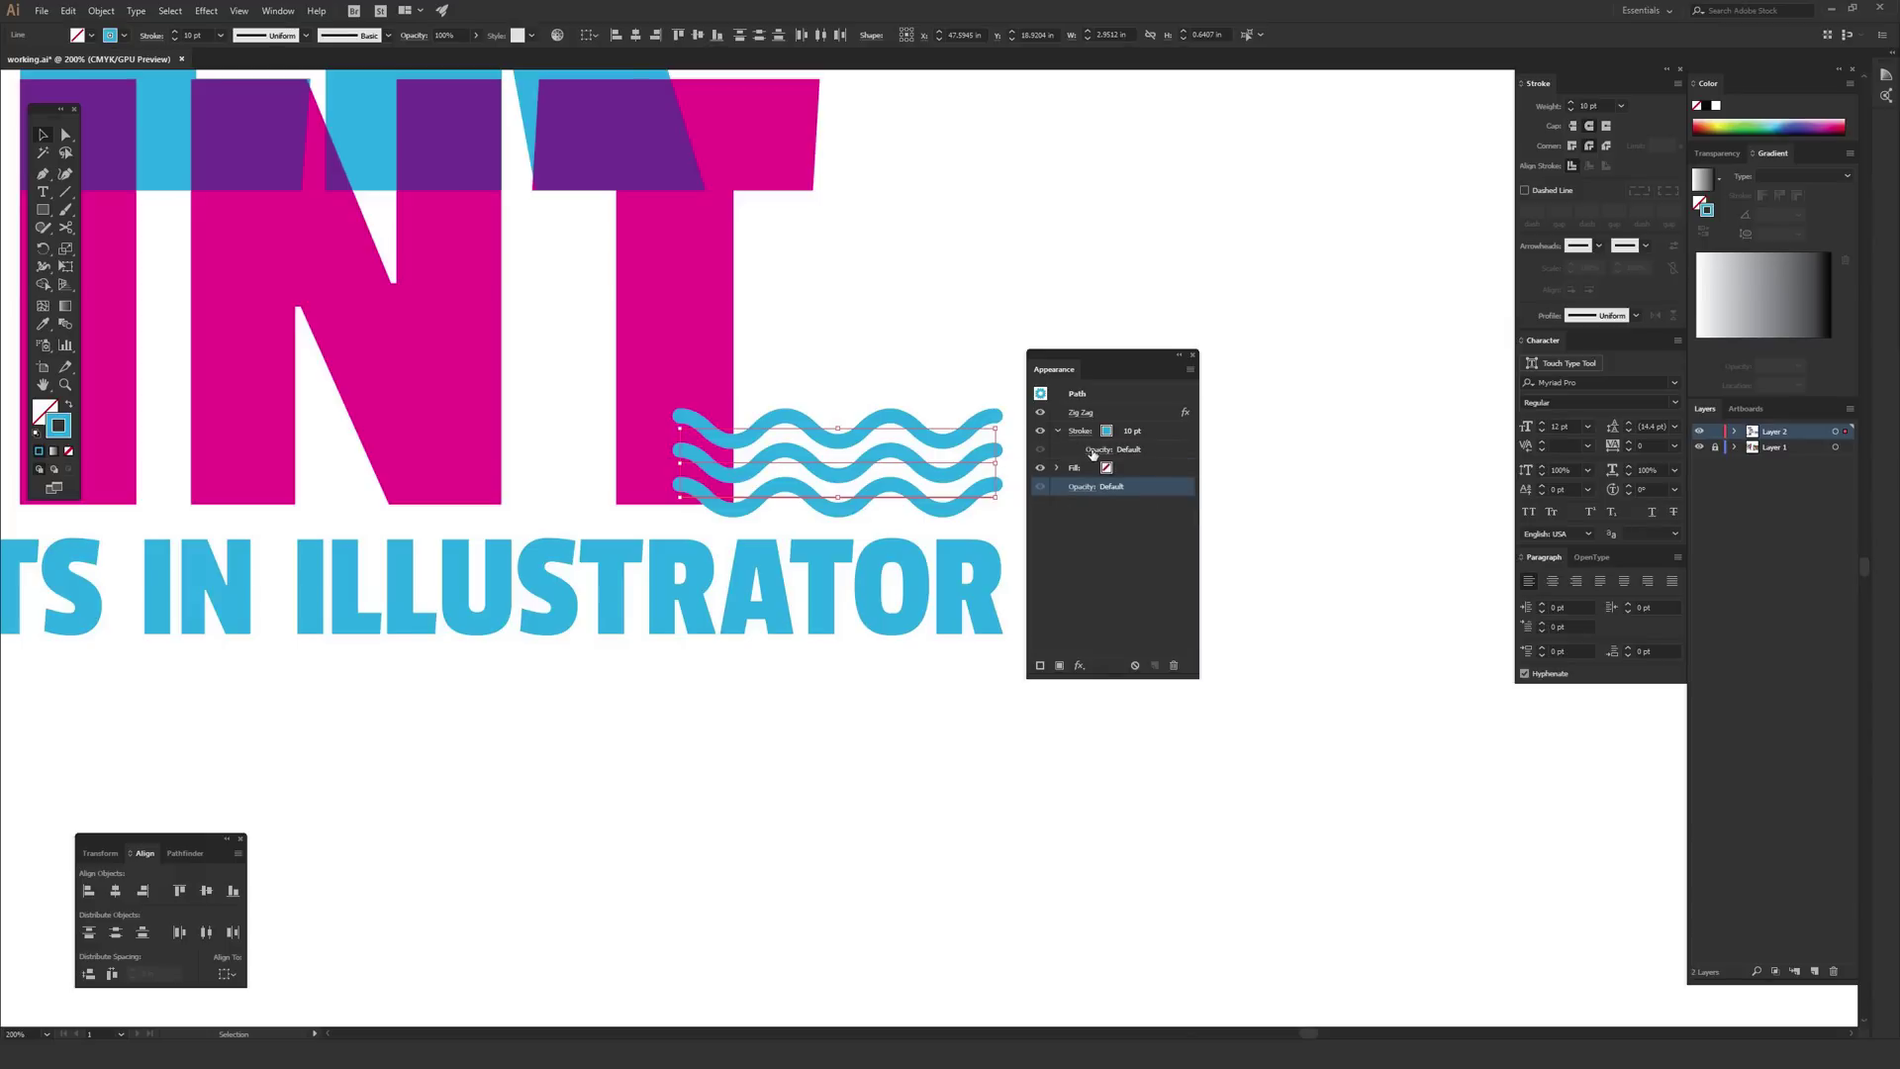
pyautogui.click(1056, 431)
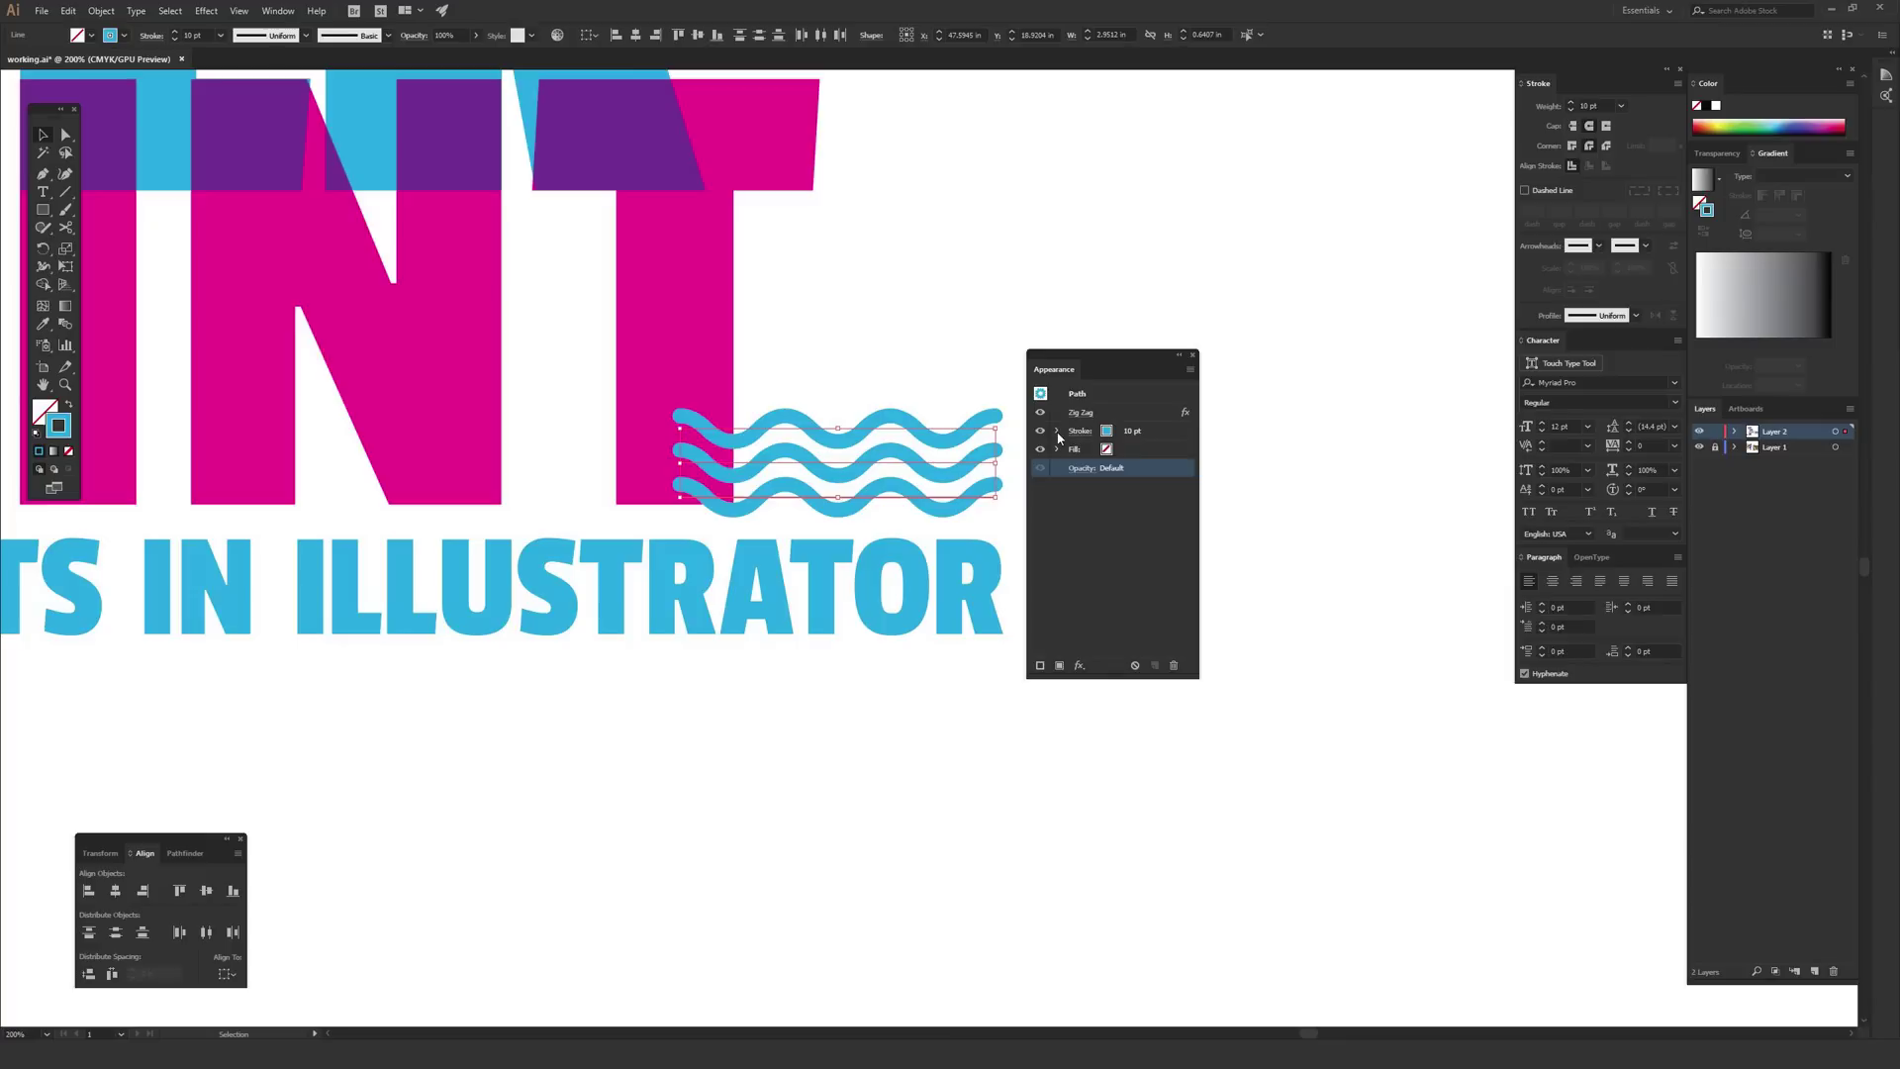
pyautogui.click(1058, 431)
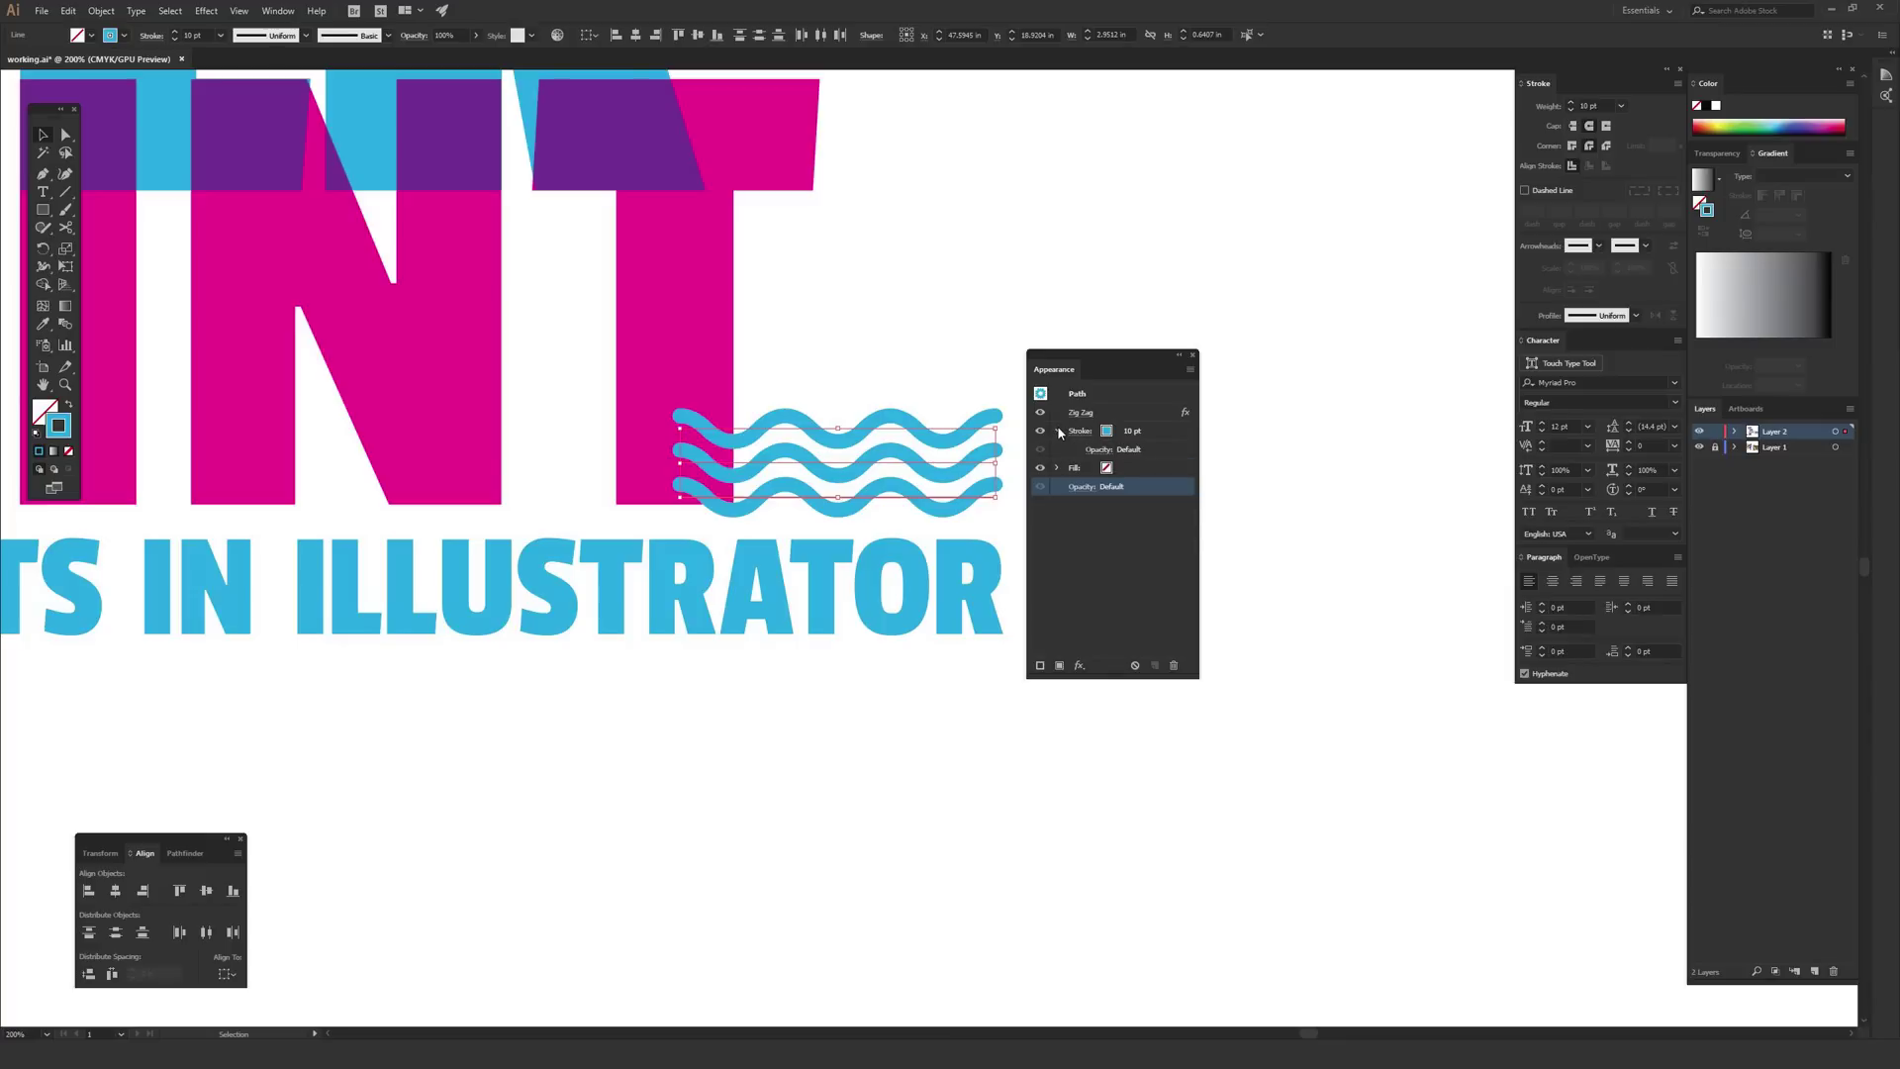
pyautogui.click(1057, 431)
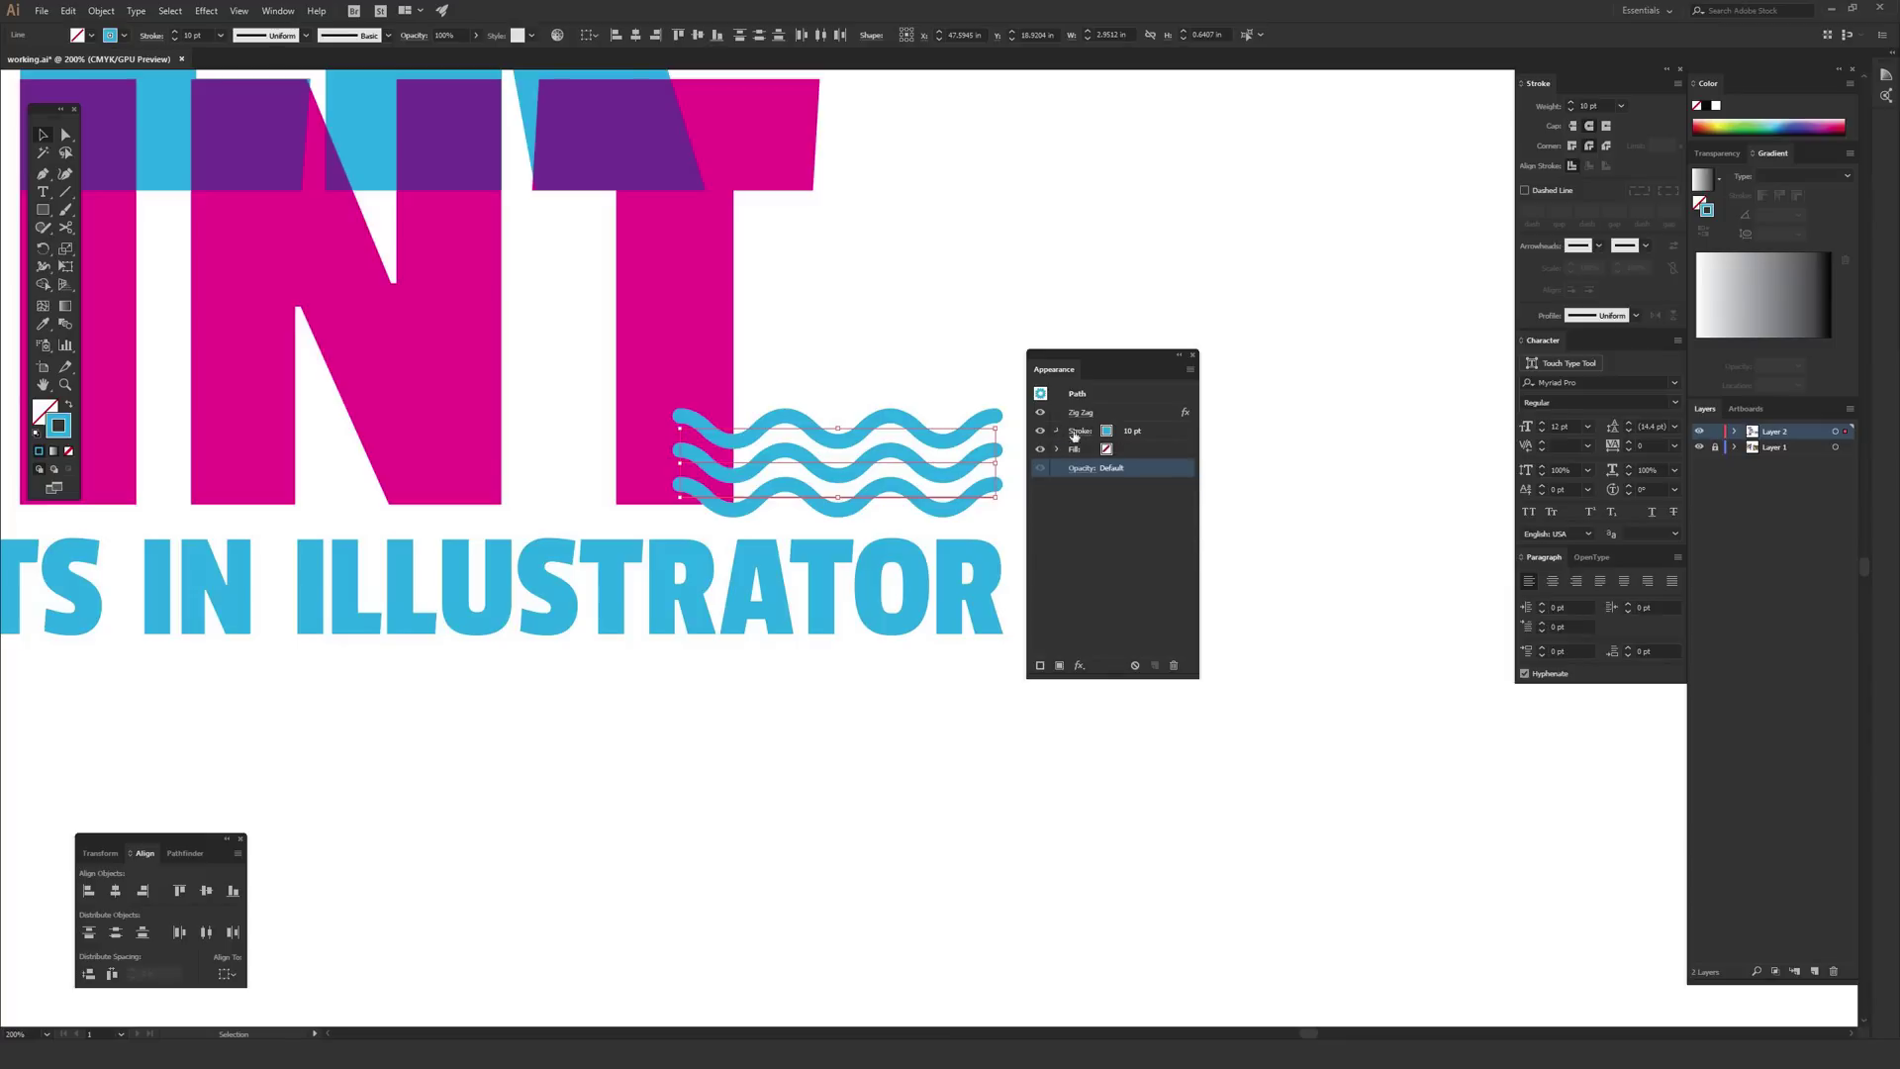
pyautogui.click(1058, 432)
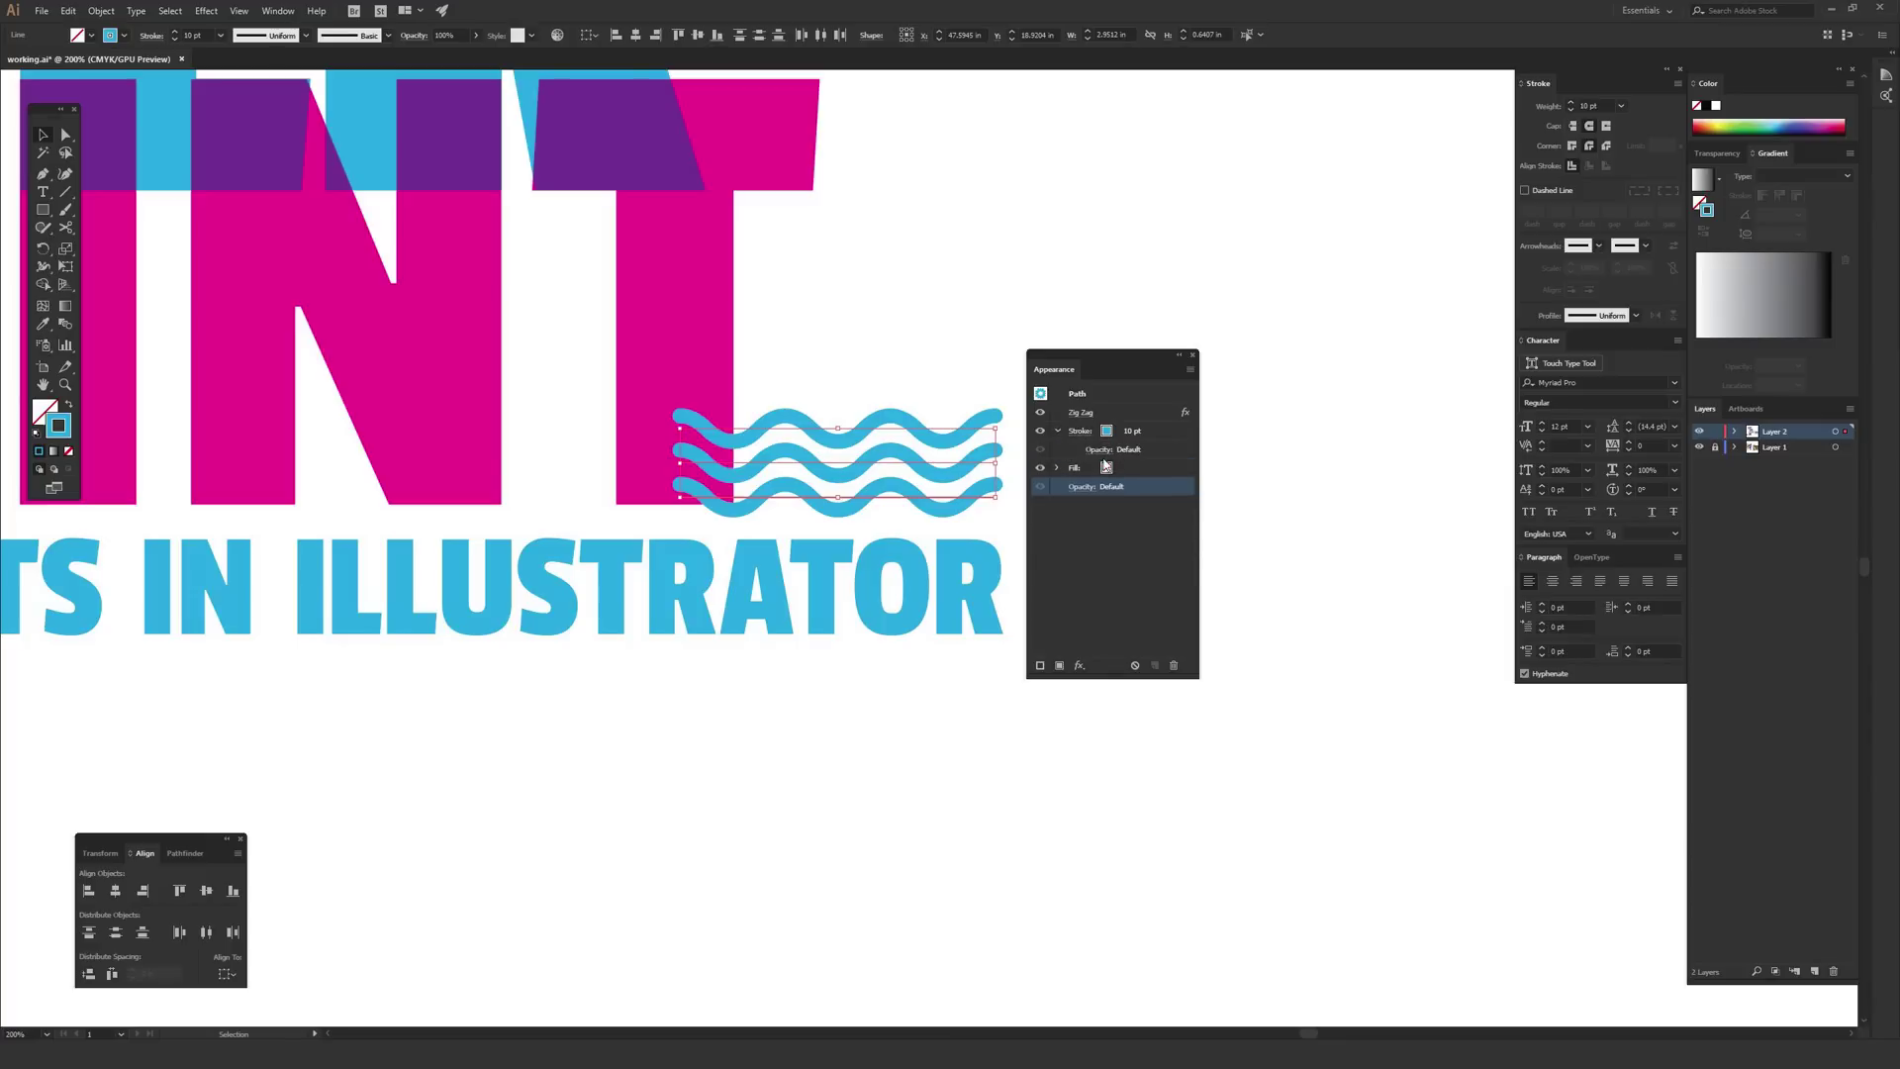
pyautogui.click(1058, 432)
pyautogui.click(1057, 431)
pyautogui.moveTo(1093, 450); pyautogui.dragTo(1094, 453)
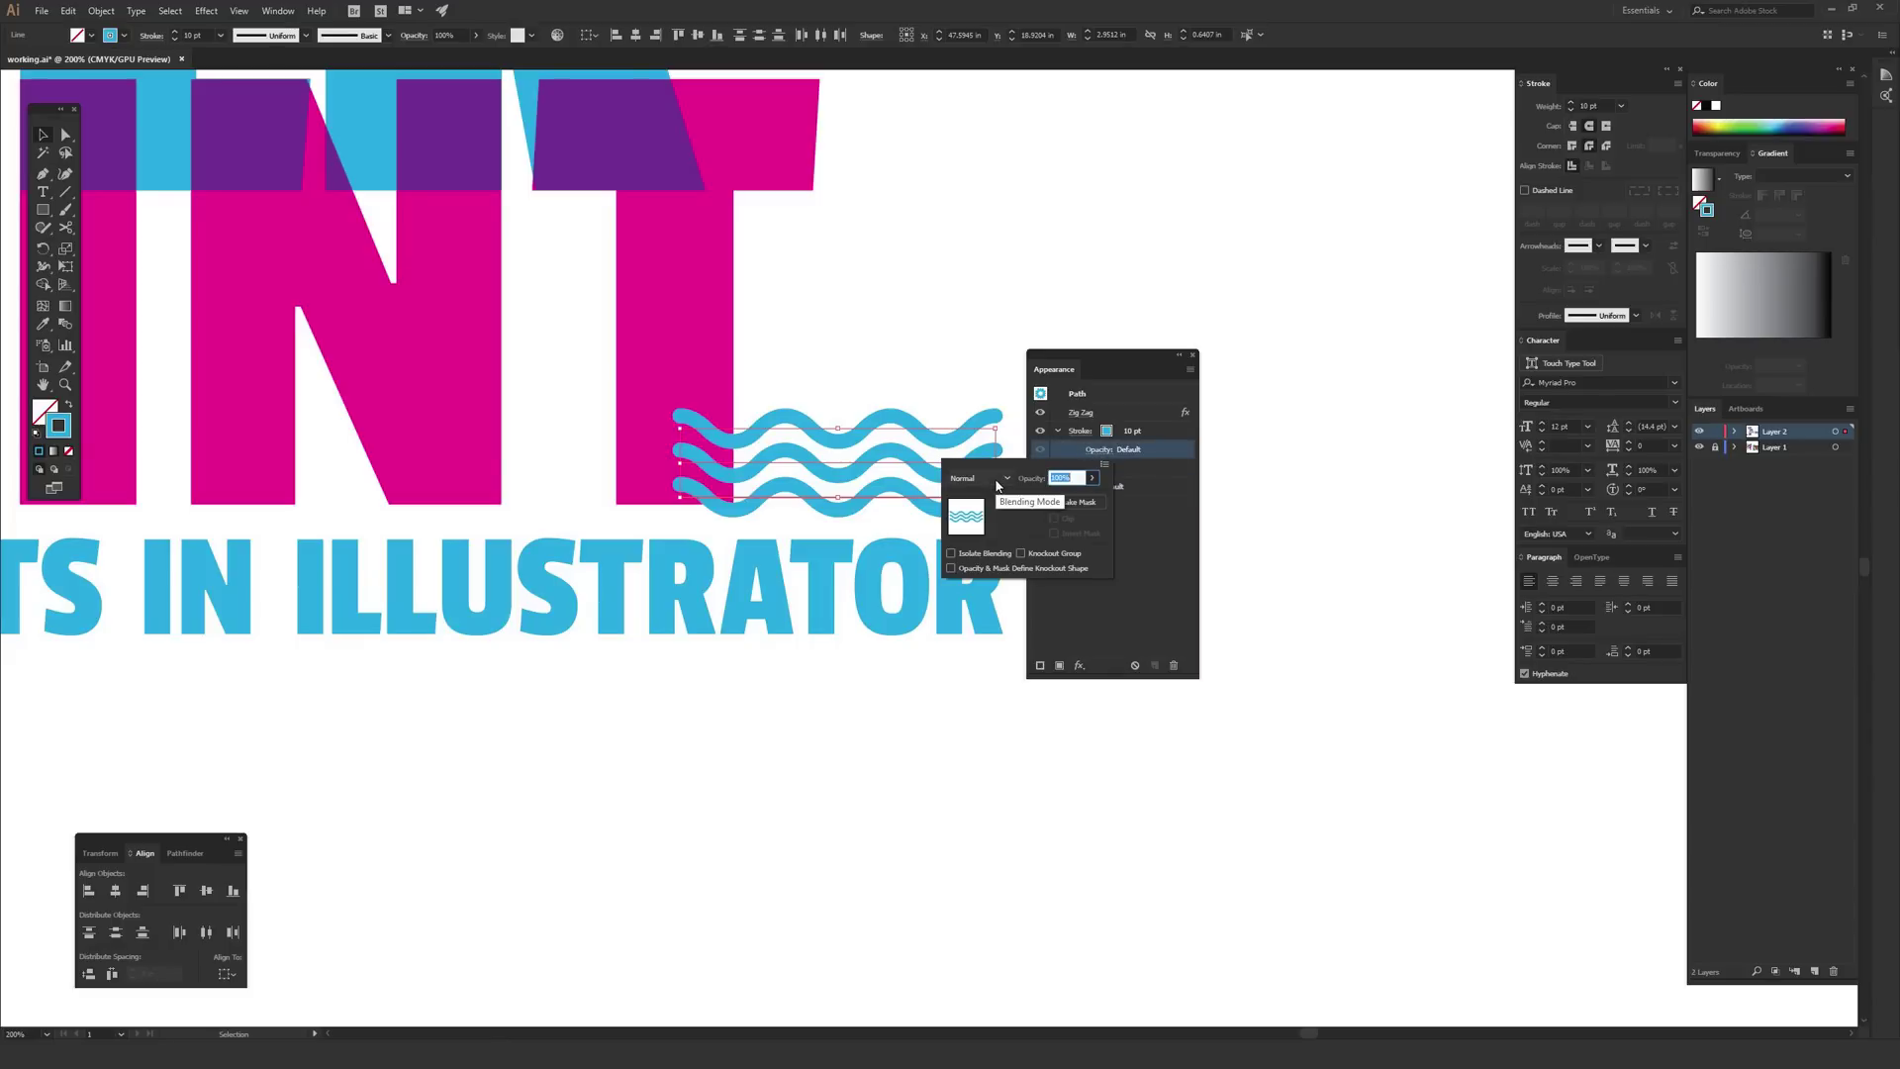
# Set the waves' blending mode to Multiply and deselect to check the purple overlaps
pyautogui.click(993, 483)
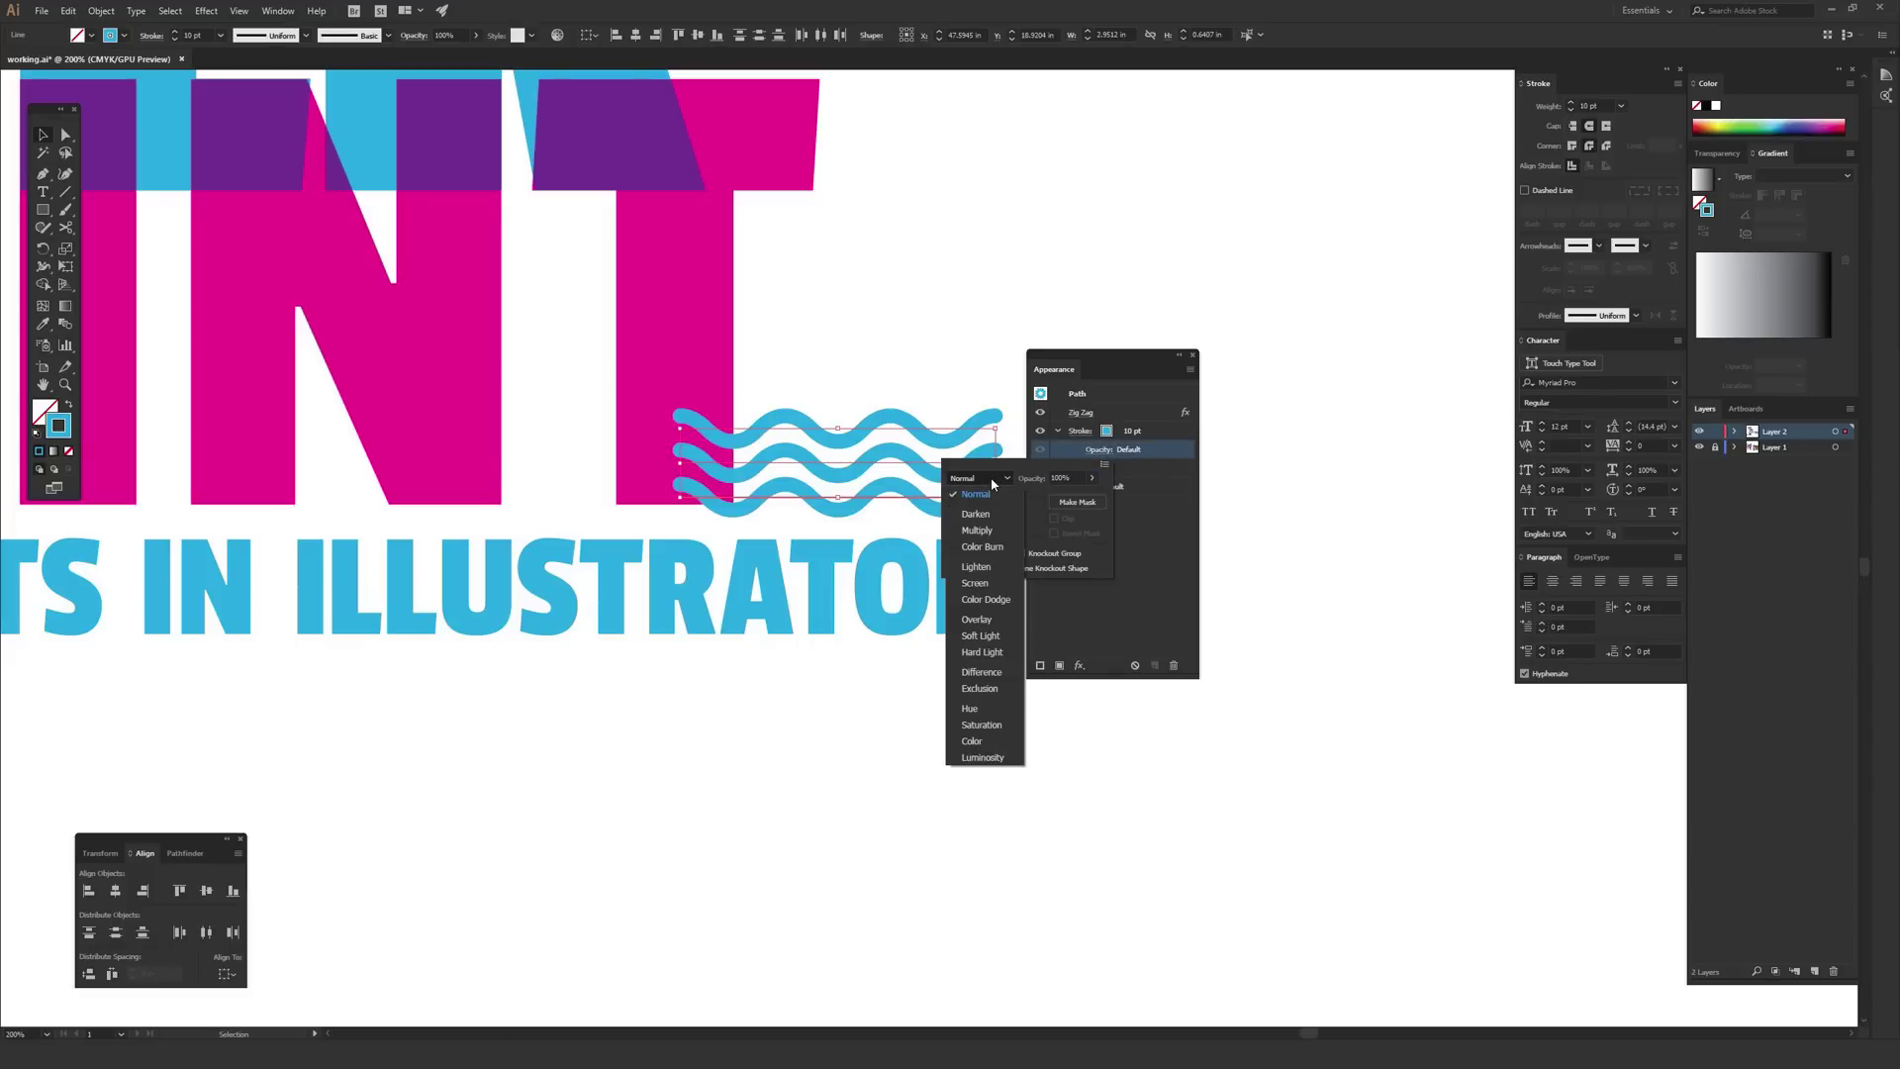
pyautogui.click(1005, 533)
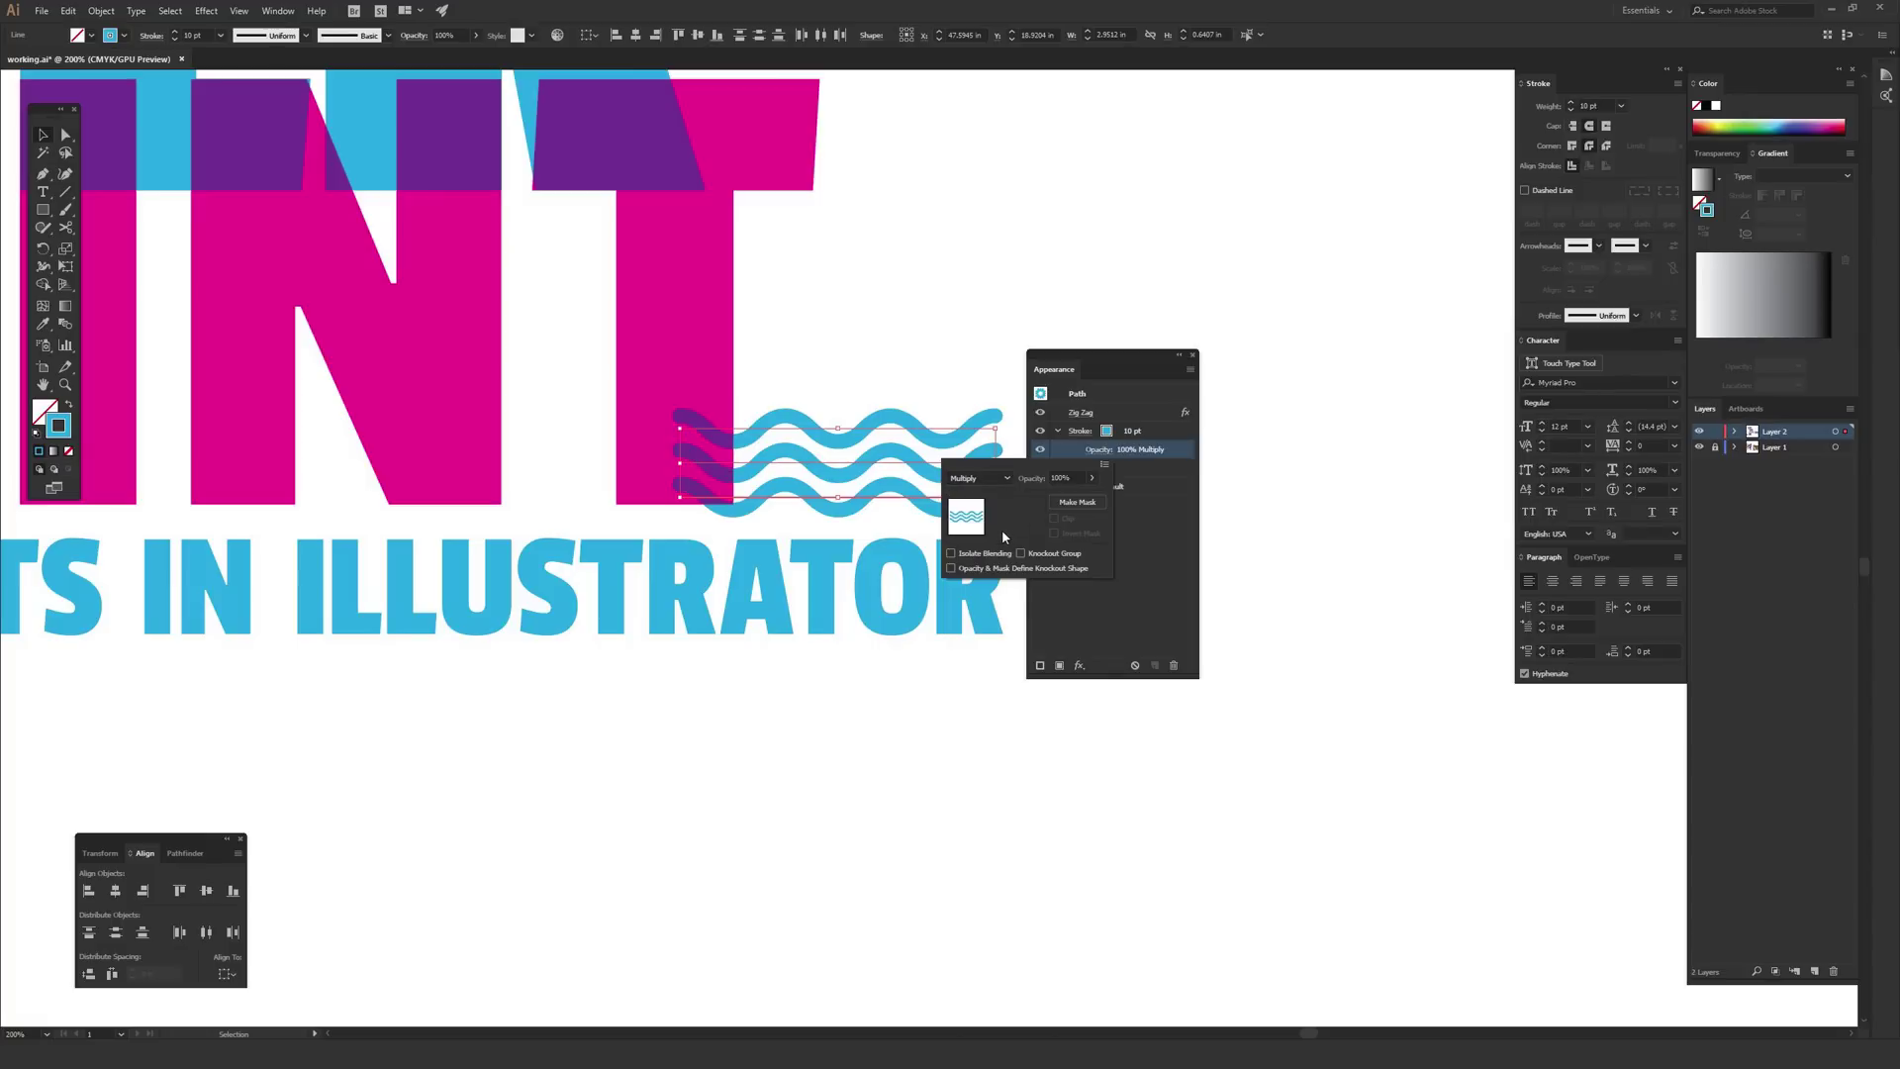
pyautogui.click(944, 336)
pyautogui.click(751, 405)
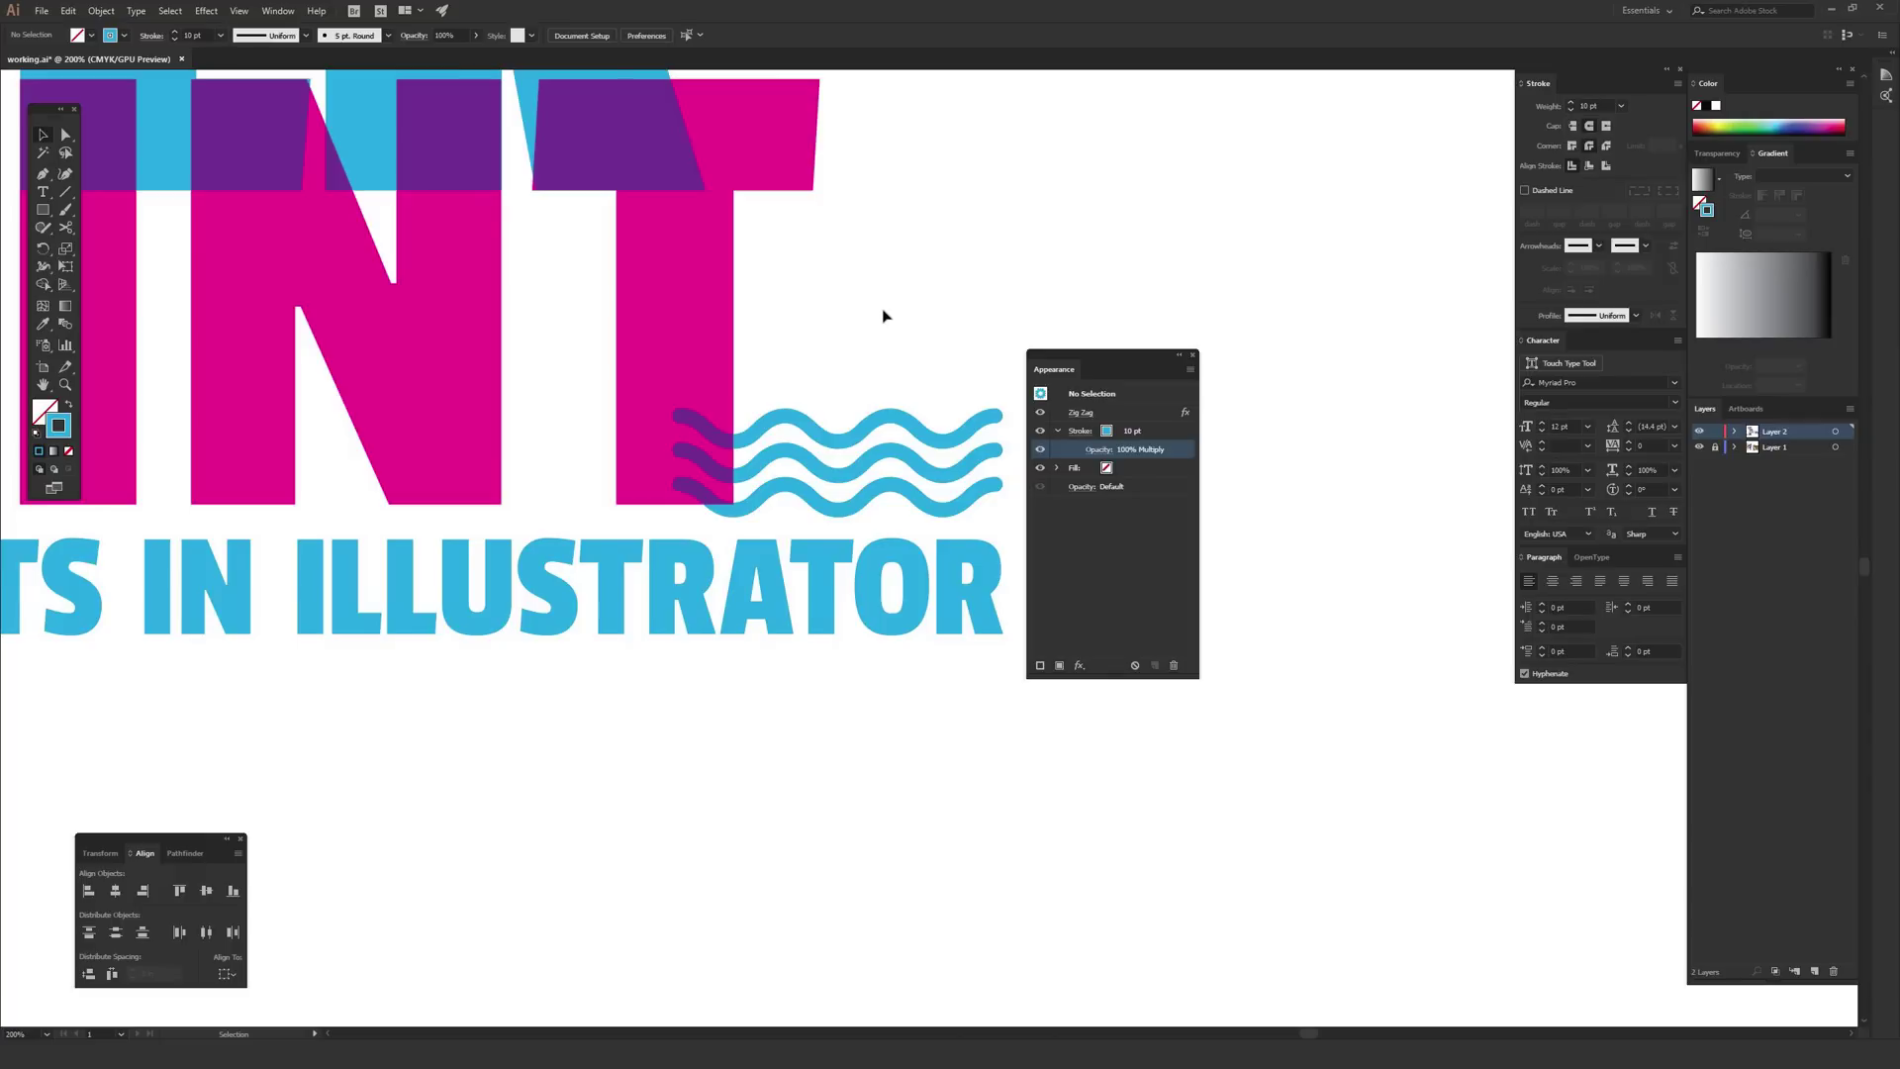
pyautogui.hotkey('ctrl', '-')
pyautogui.hotkey('ctrl', '-')
pyautogui.hotkey('ctrl', '-')
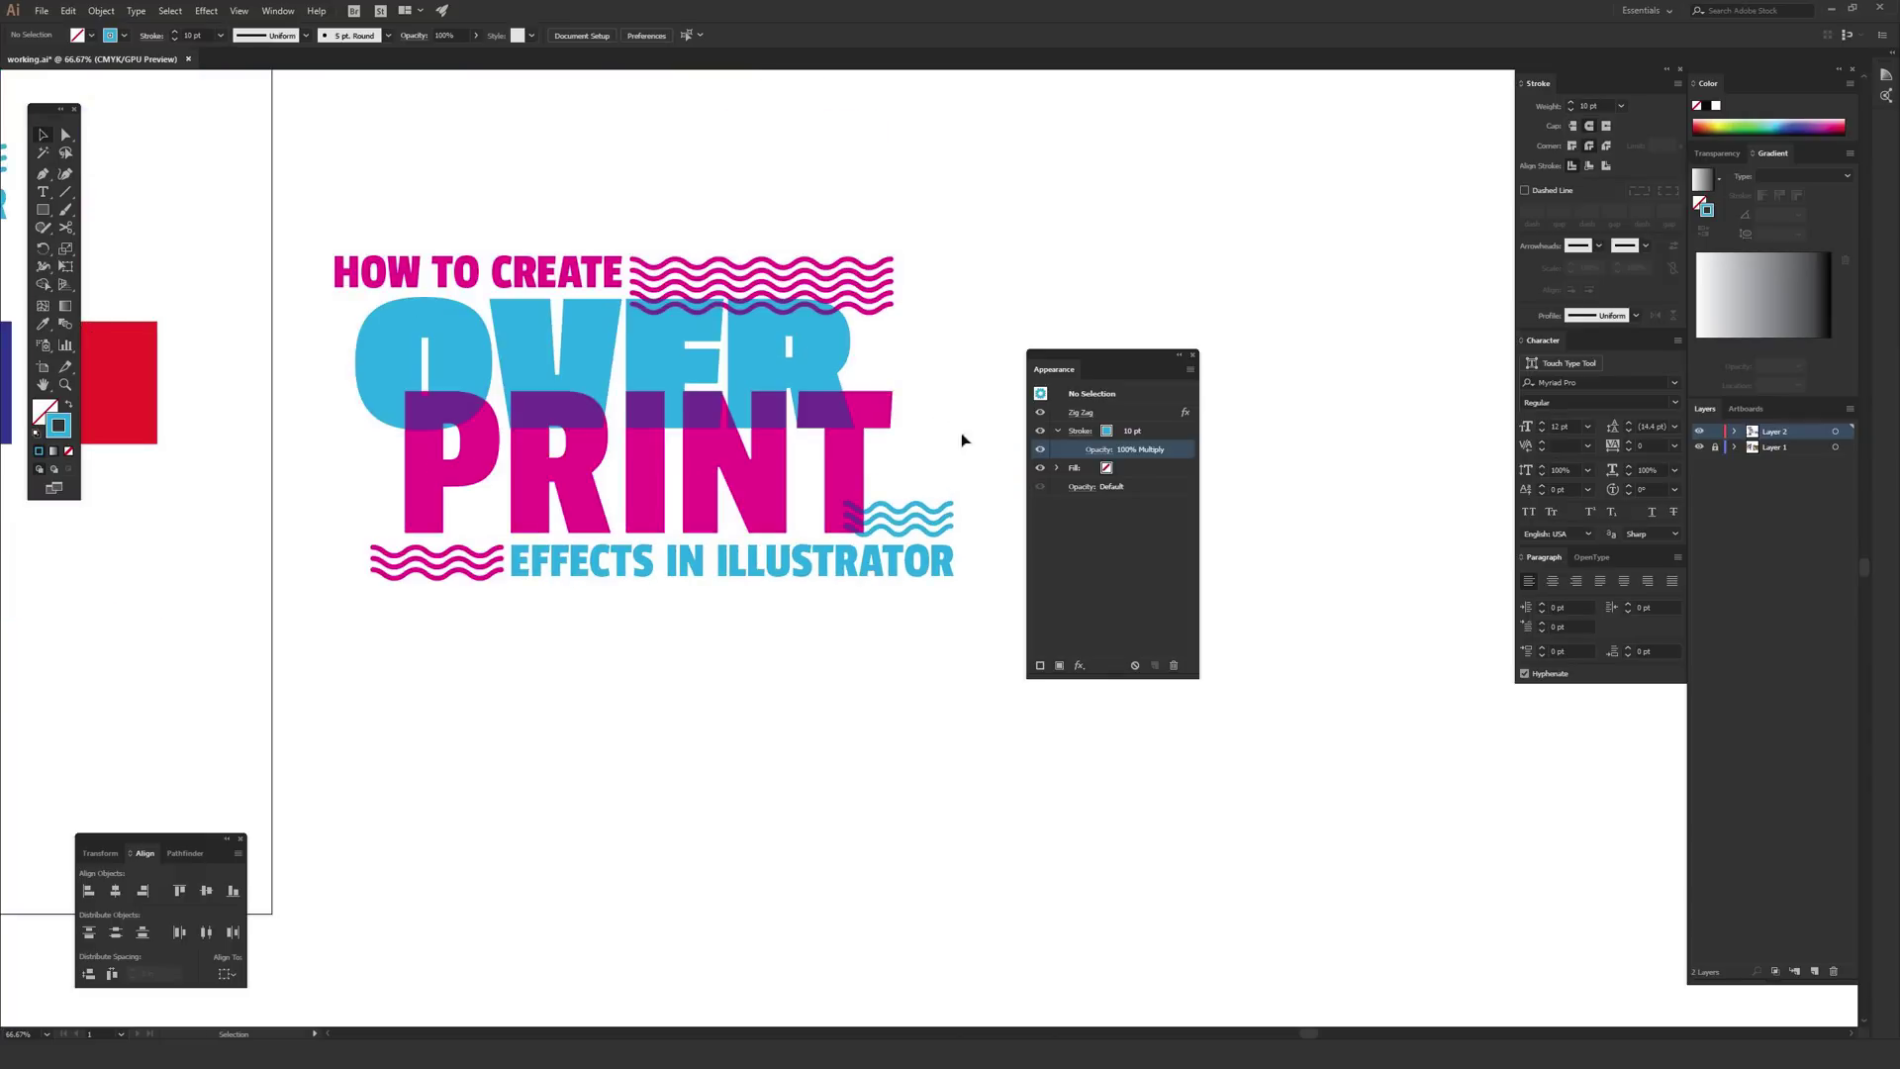
# Draw a horizontal 10 pt cyan line below the OVER PRINT title with the Line Segment tool
pyautogui.scroll(-1, 960, 432)
pyautogui.hscroll(1, 960, 432)
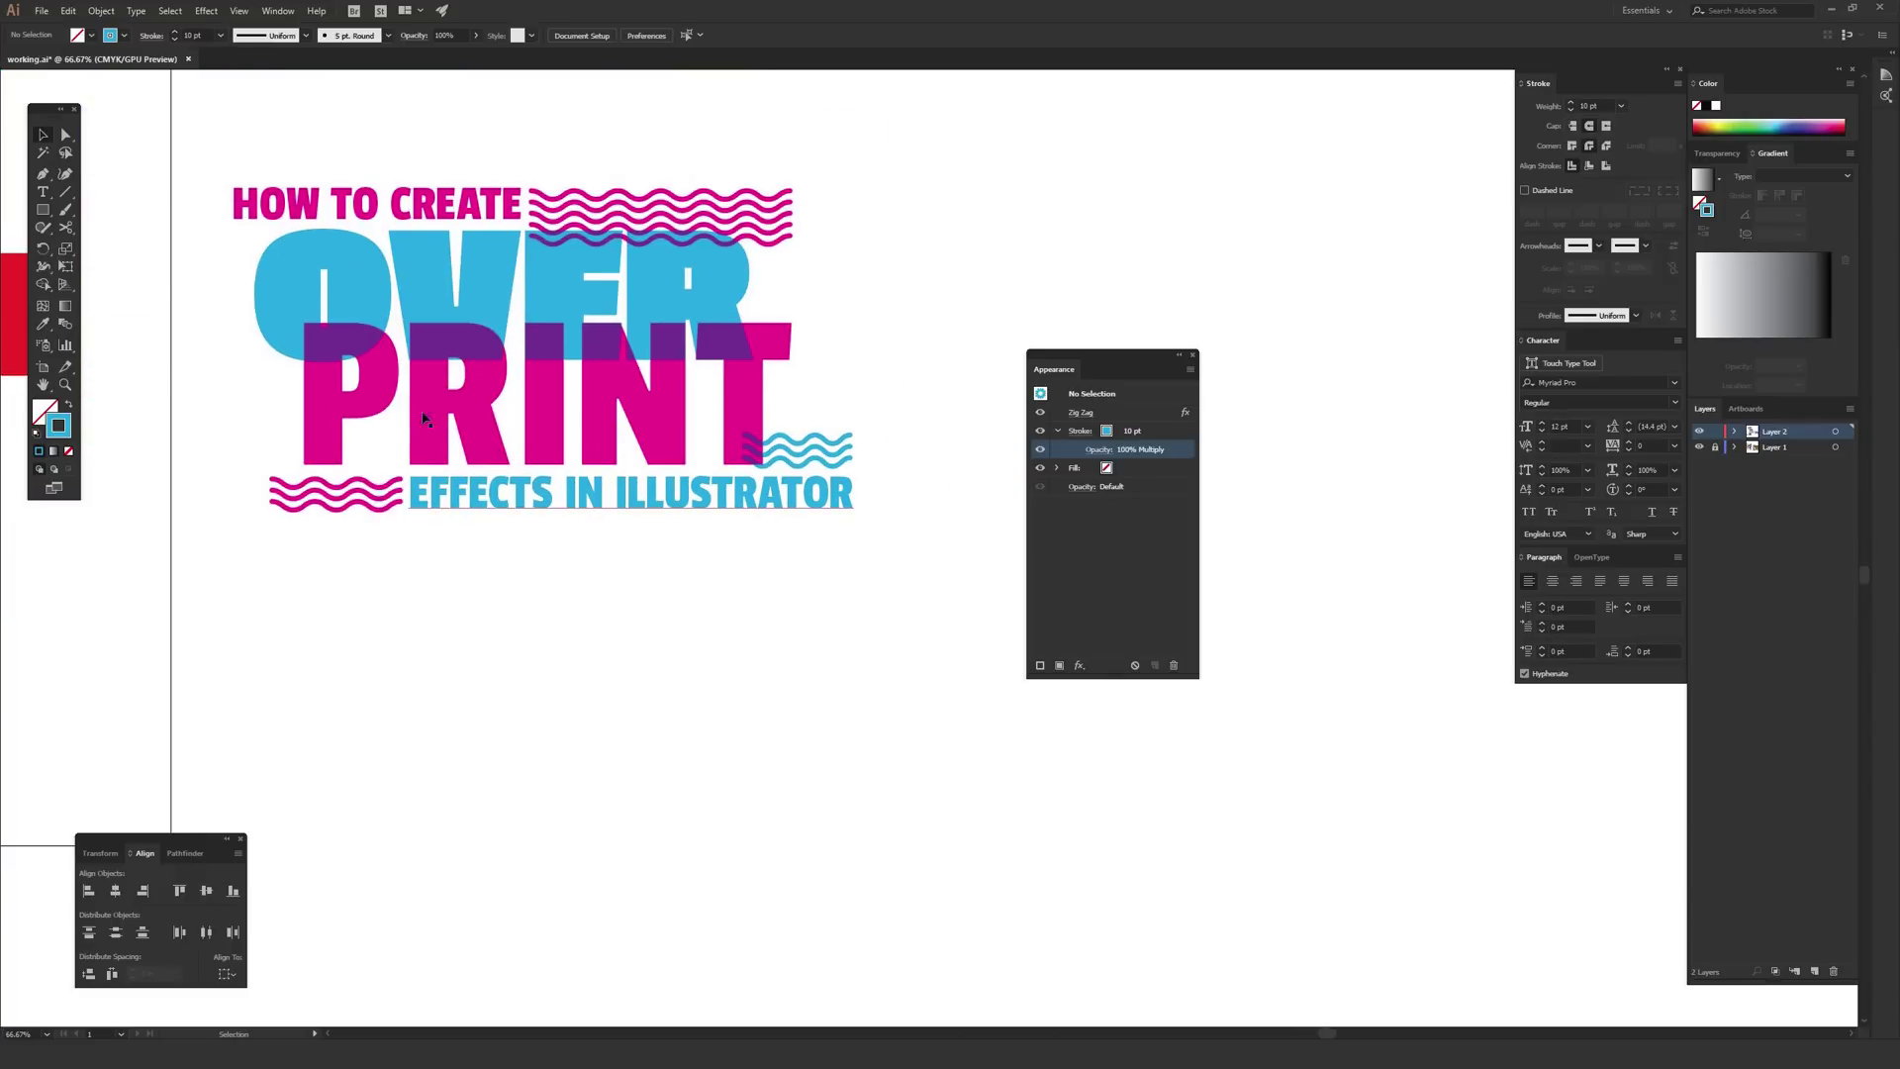
pyautogui.click(69, 198)
pyautogui.moveTo(411, 668); pyautogui.dragTo(789, 662)
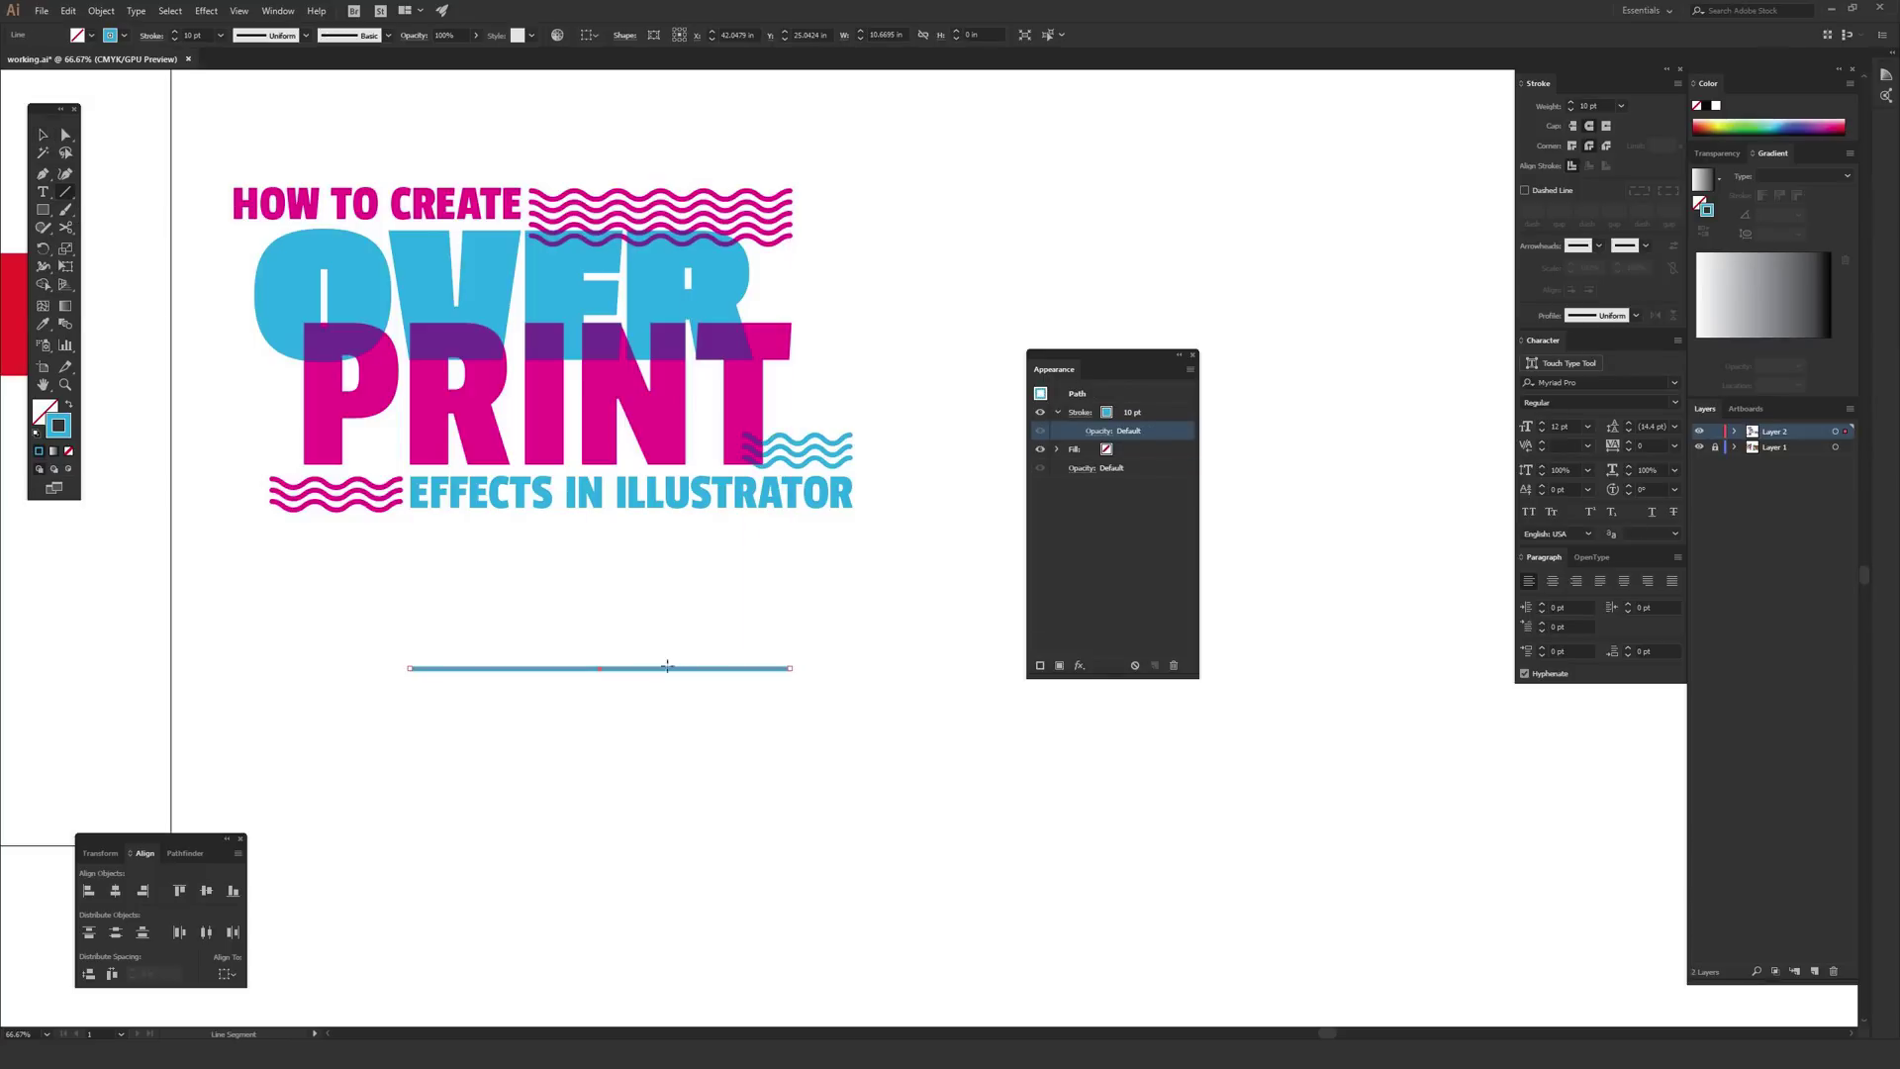
pyautogui.hotkey('ctrl', '=')
pyautogui.hotkey('ctrl', '=')
pyautogui.hotkey('ctrl', '=')
pyautogui.moveTo(474, 612); pyautogui.dragTo(531, 598)
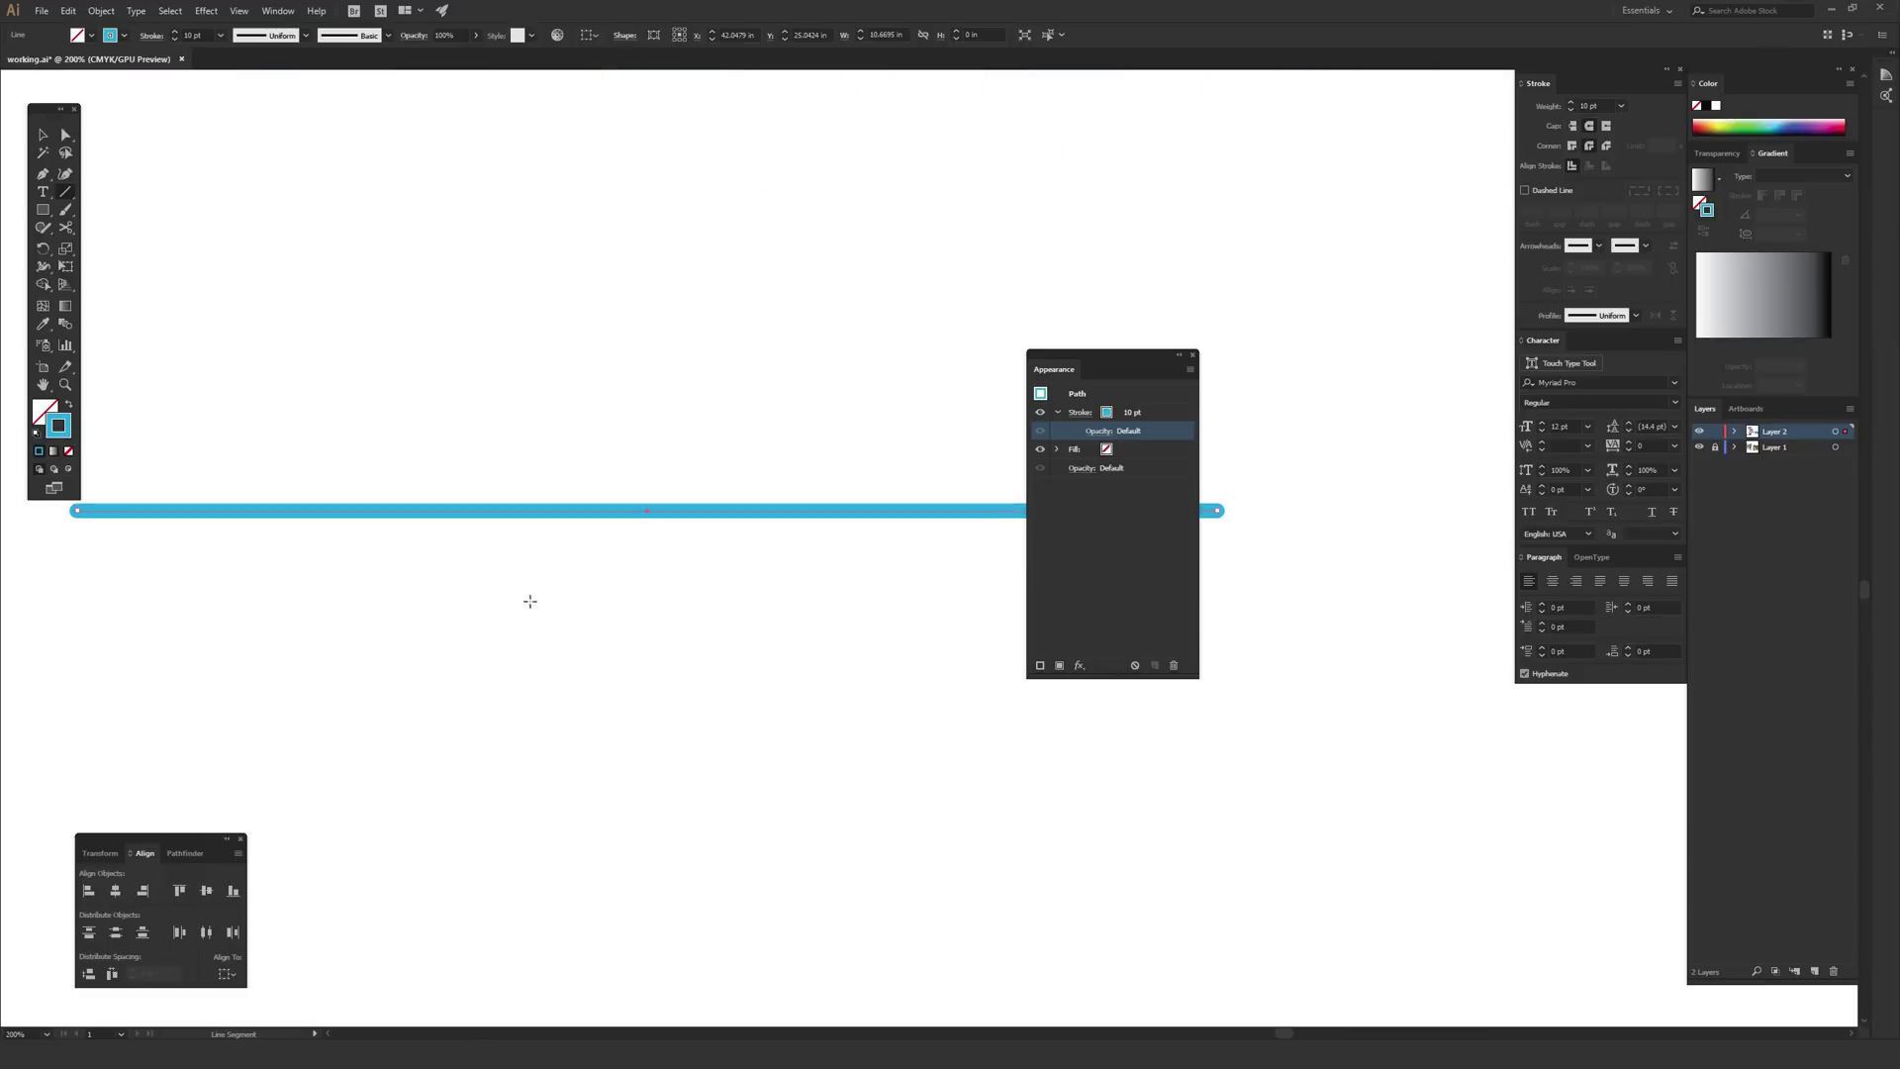
pyautogui.hotkey('ctrl', '-')
pyautogui.press('v')
pyautogui.moveTo(731, 471); pyautogui.dragTo(531, 454)
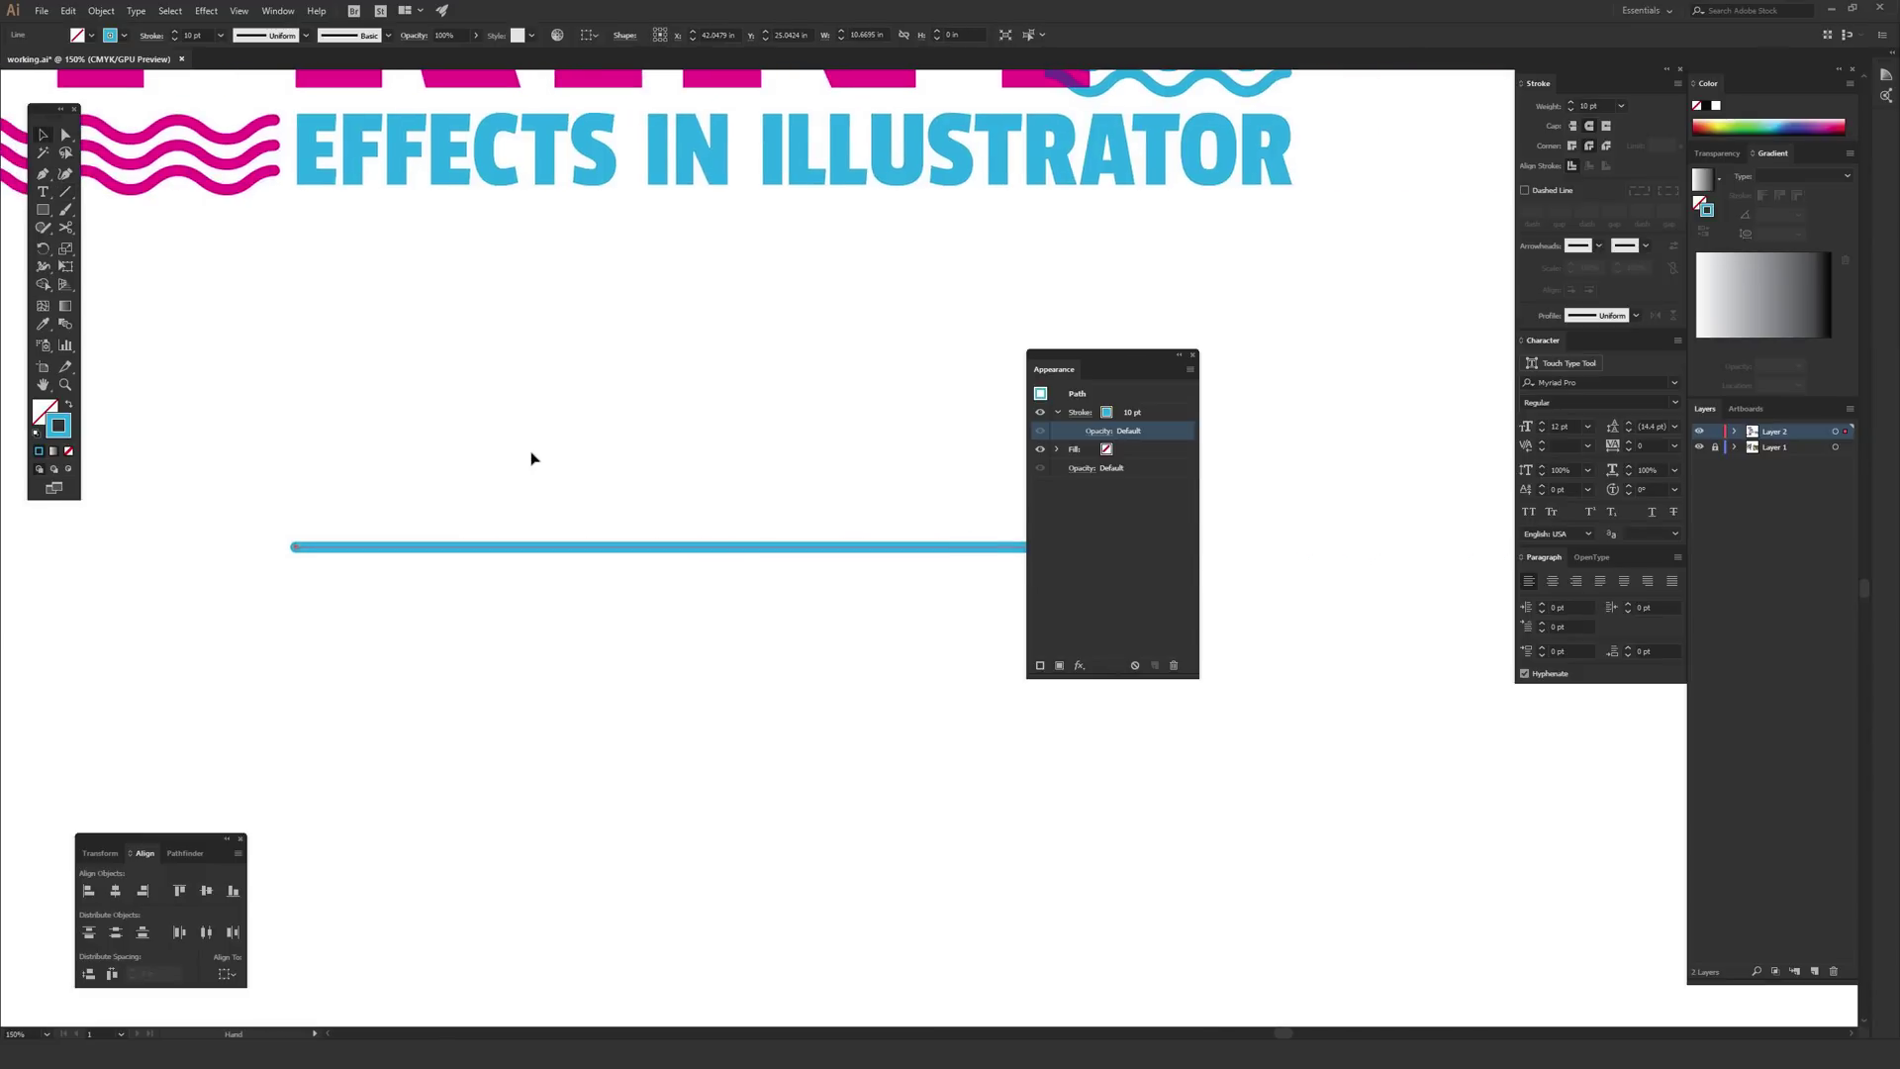
pyautogui.moveTo(760, 434); pyautogui.dragTo(664, 444)
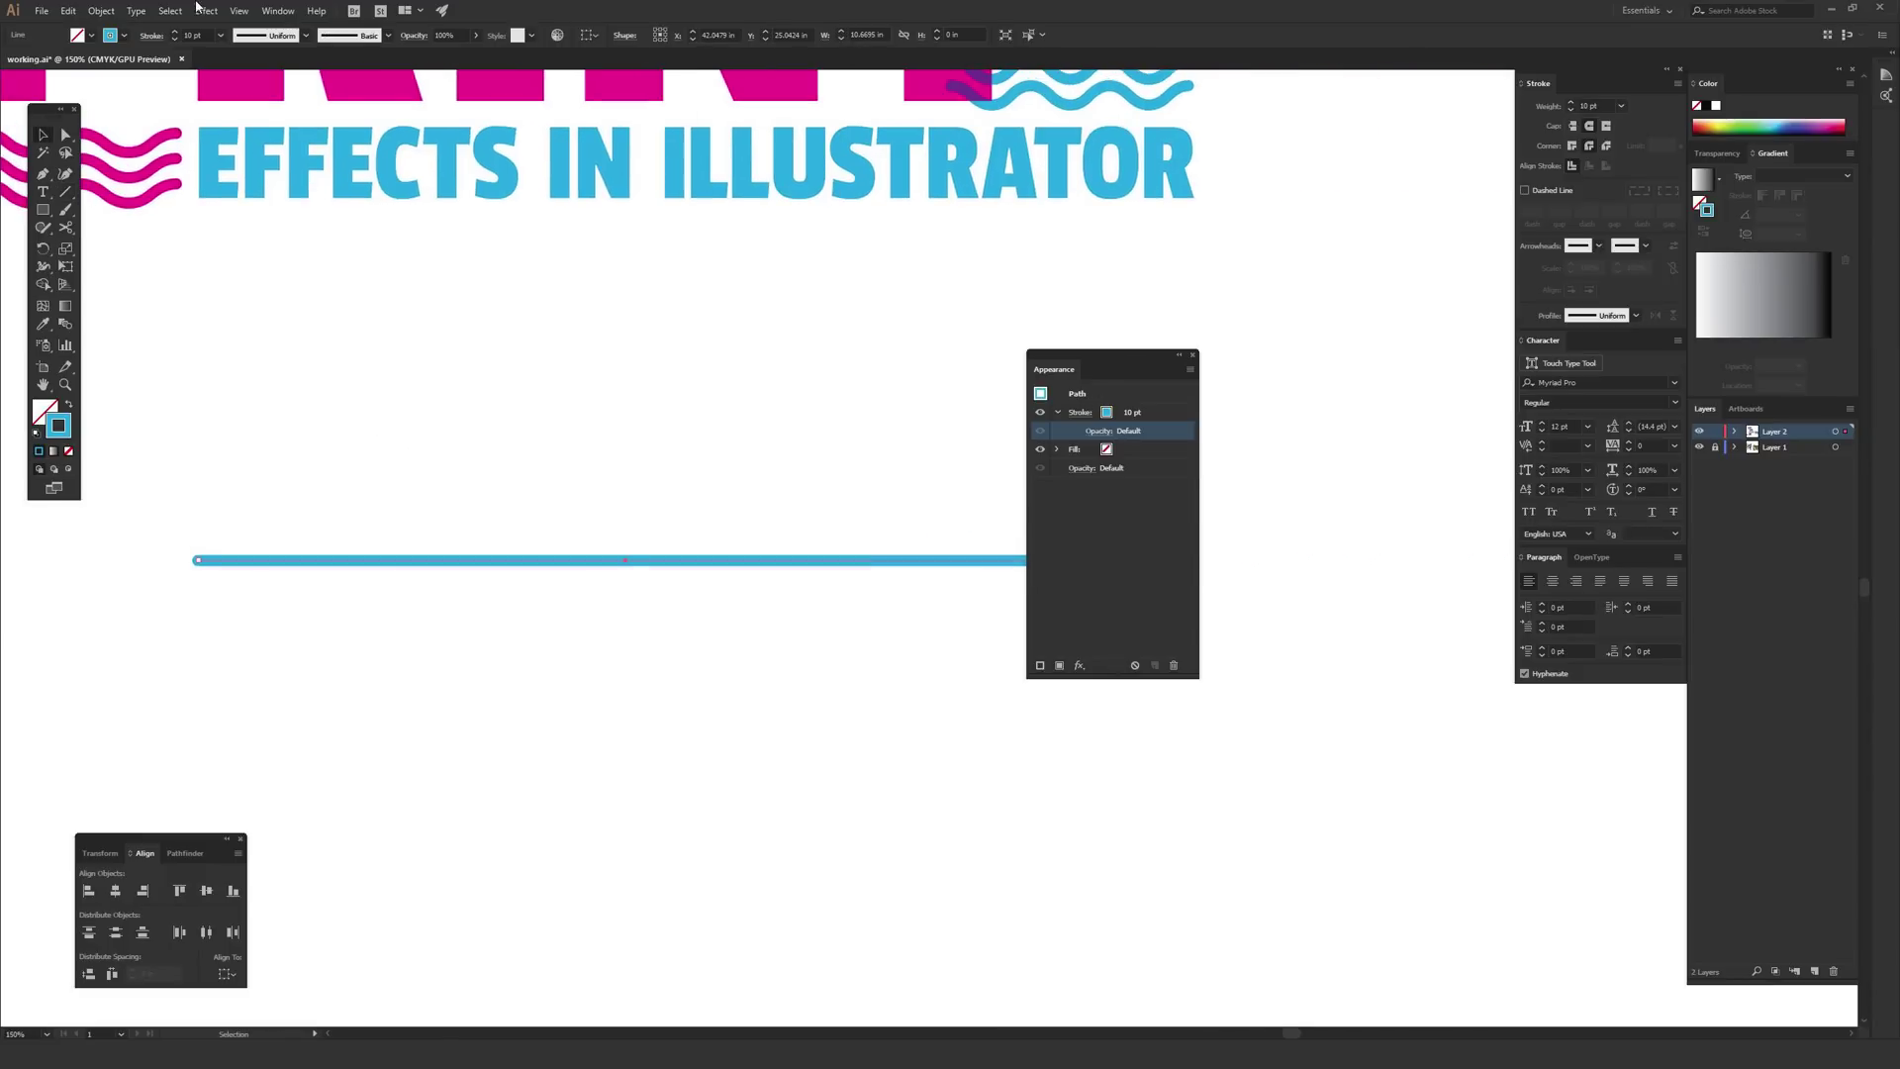
pyautogui.click(206, 11)
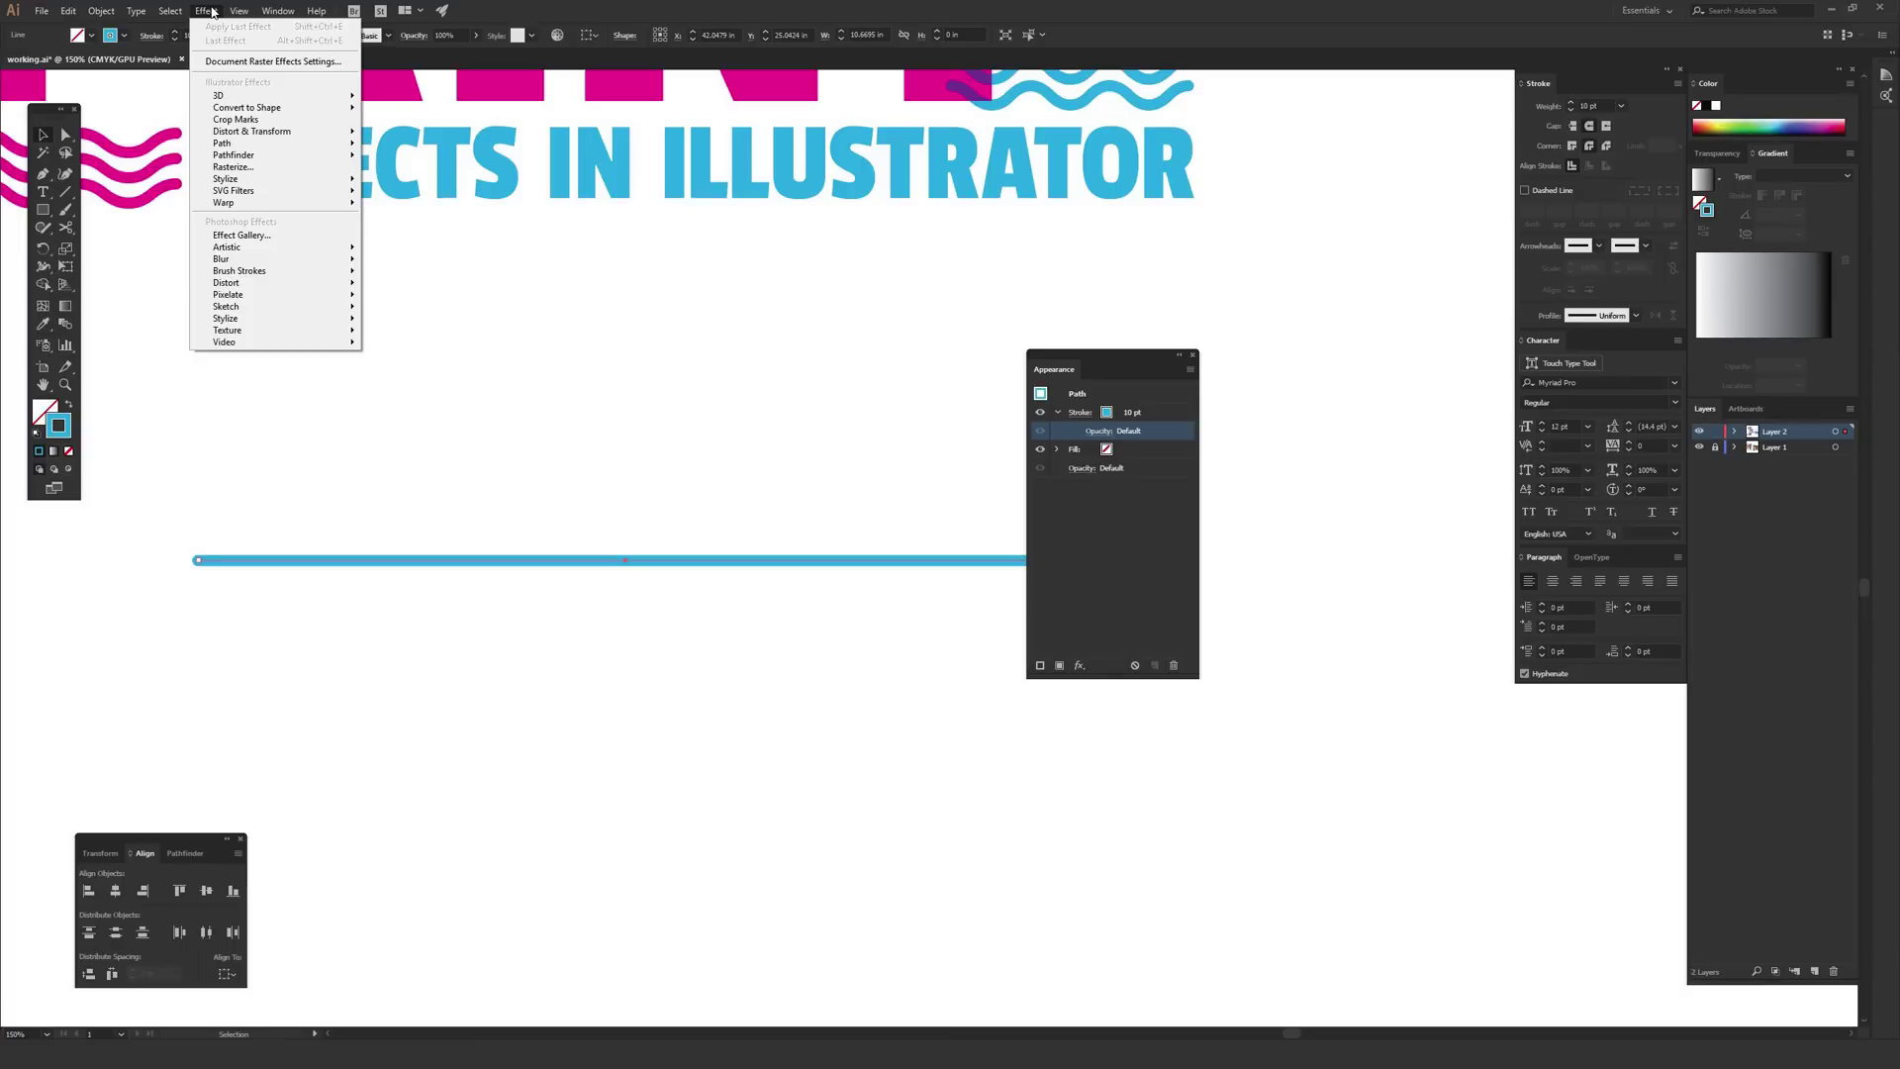
# Apply a Smooth Zig Zag effect (0.42 in size, 5 ridges) to the line, then deselect
pyautogui.moveTo(213, 134)
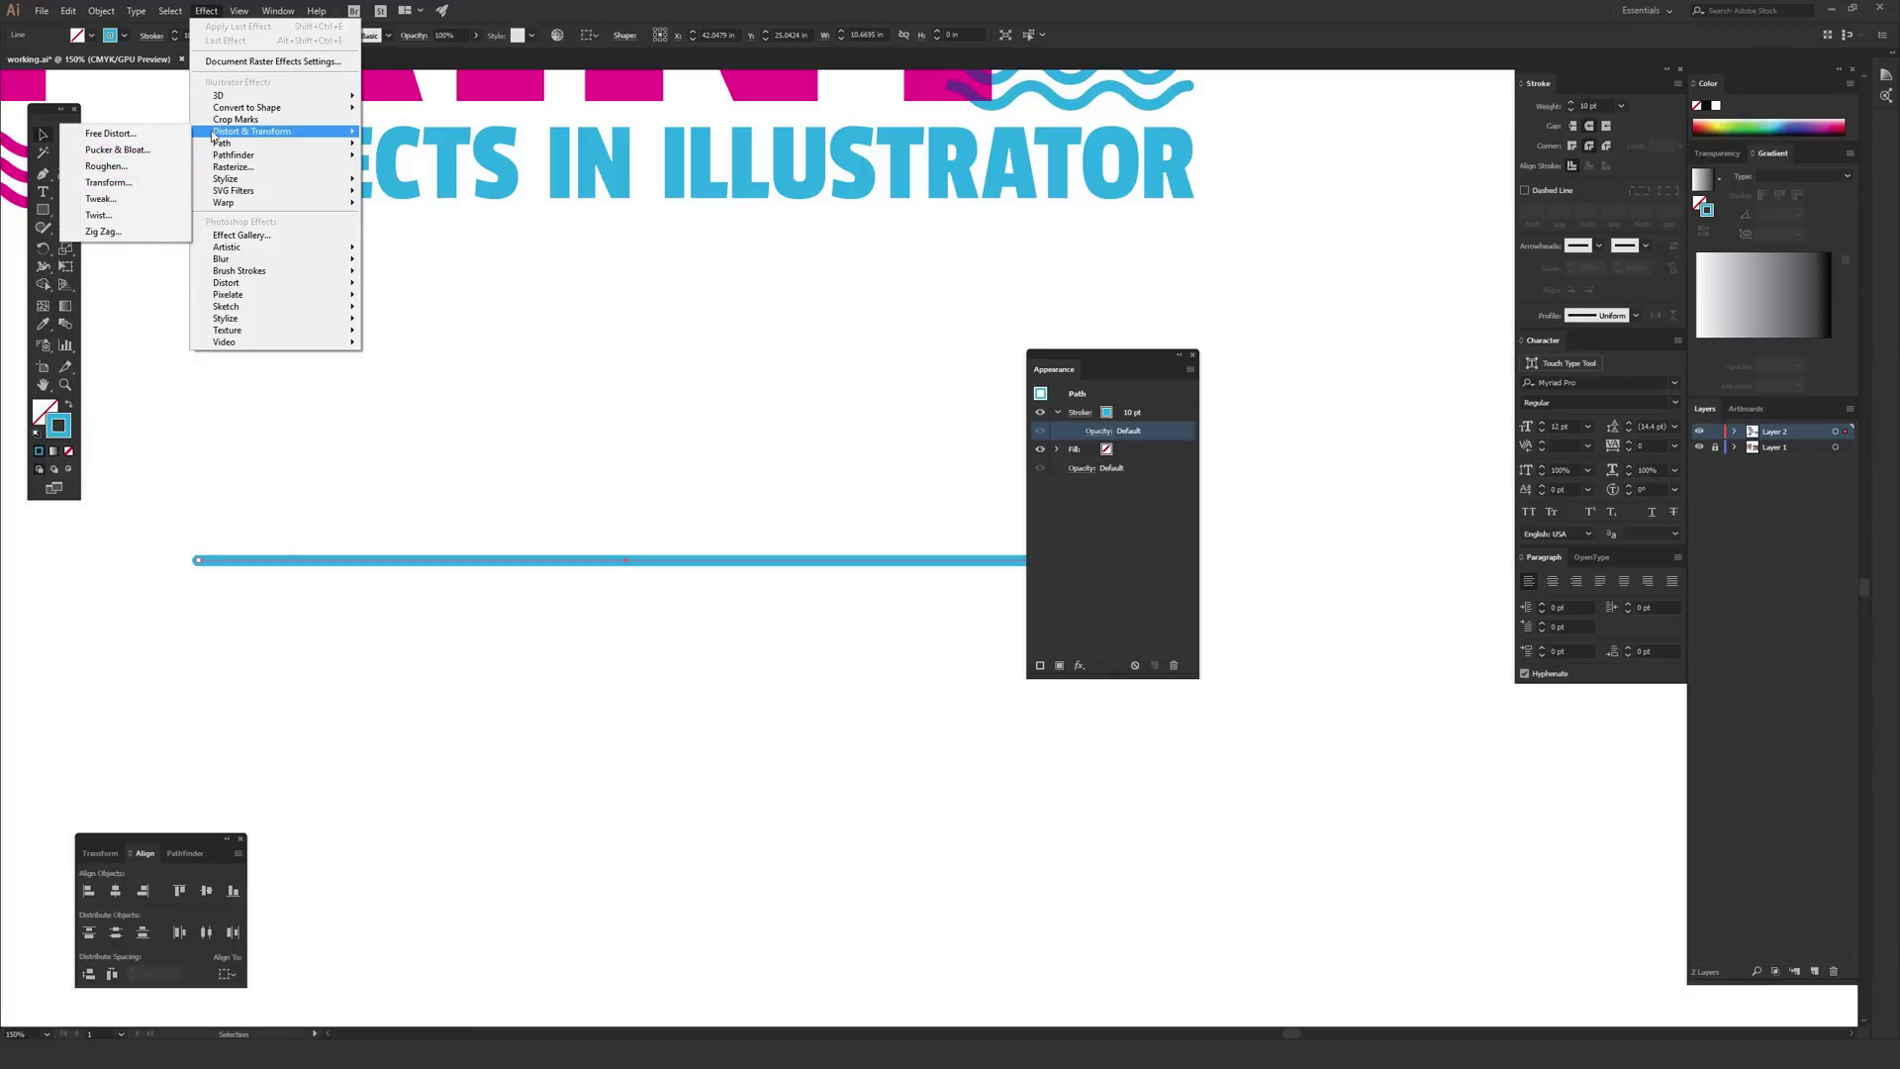
pyautogui.click(103, 232)
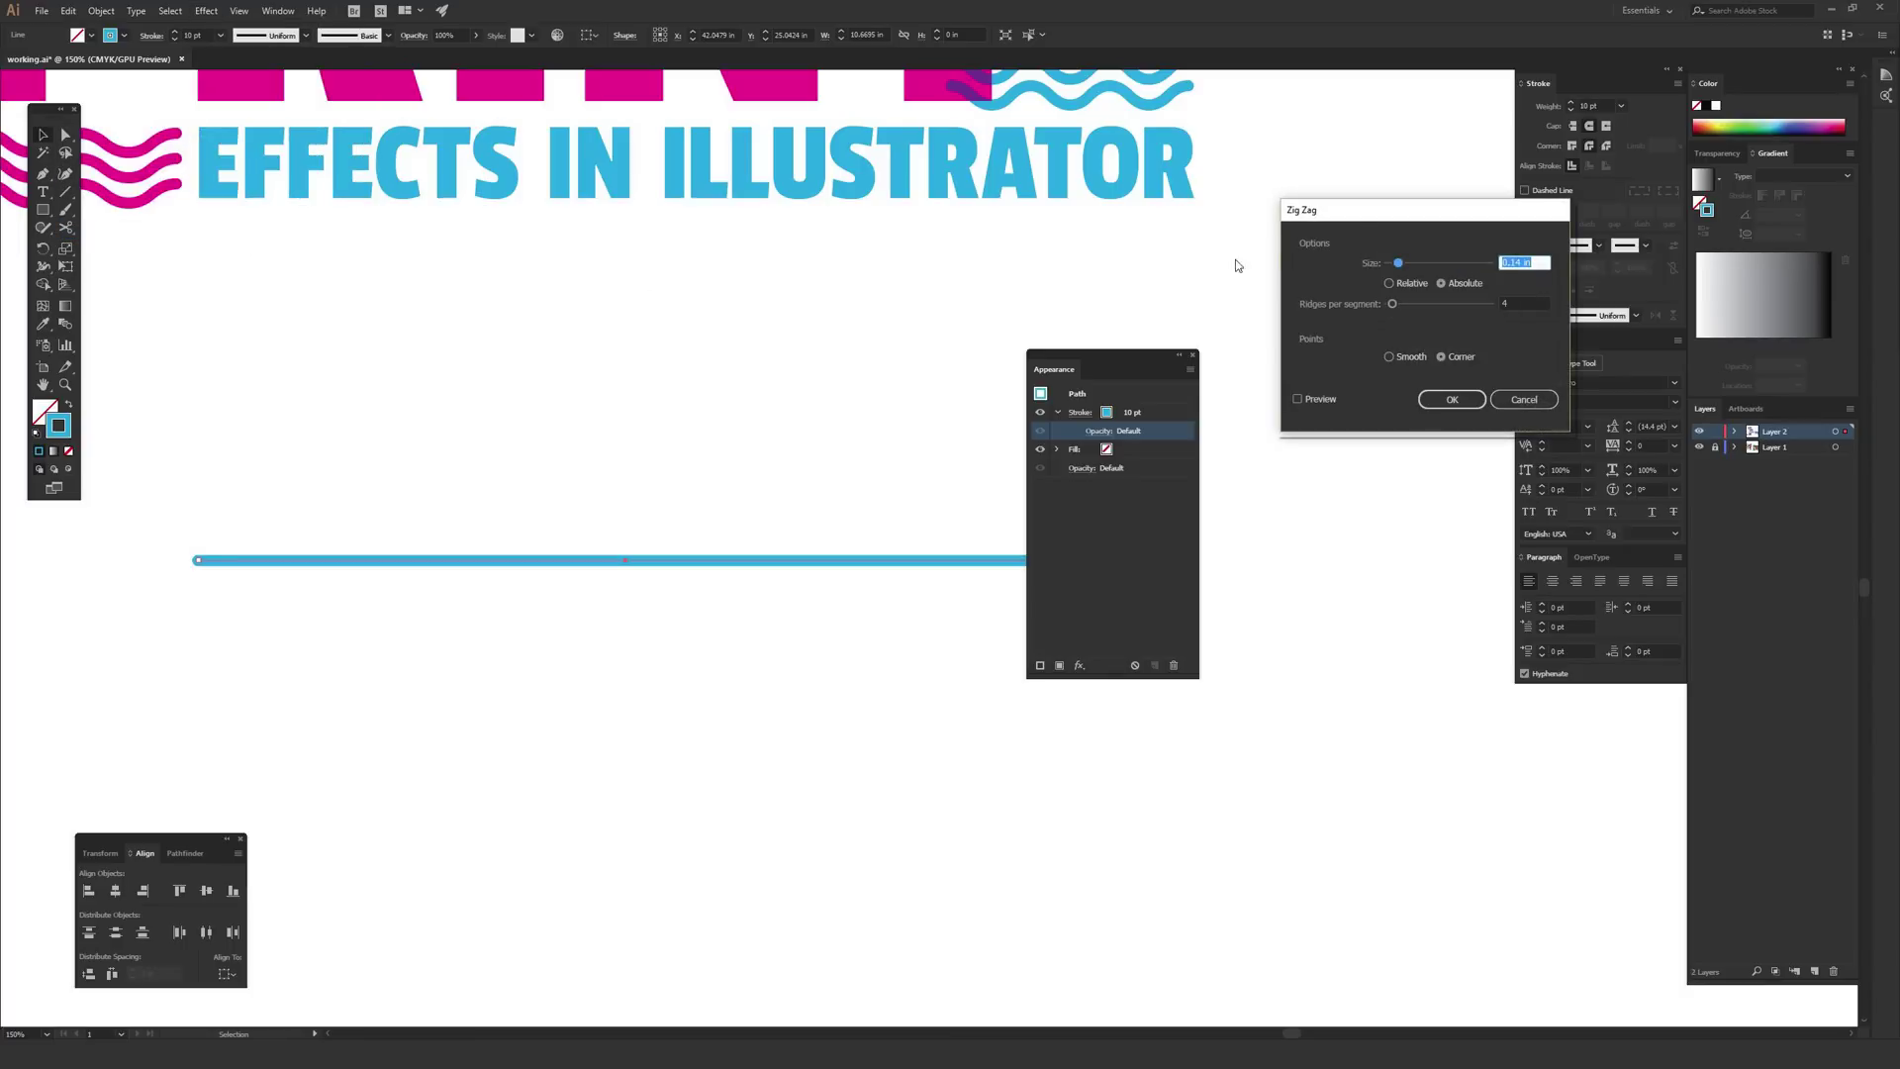
pyautogui.moveTo(1369, 217); pyautogui.dragTo(619, 272)
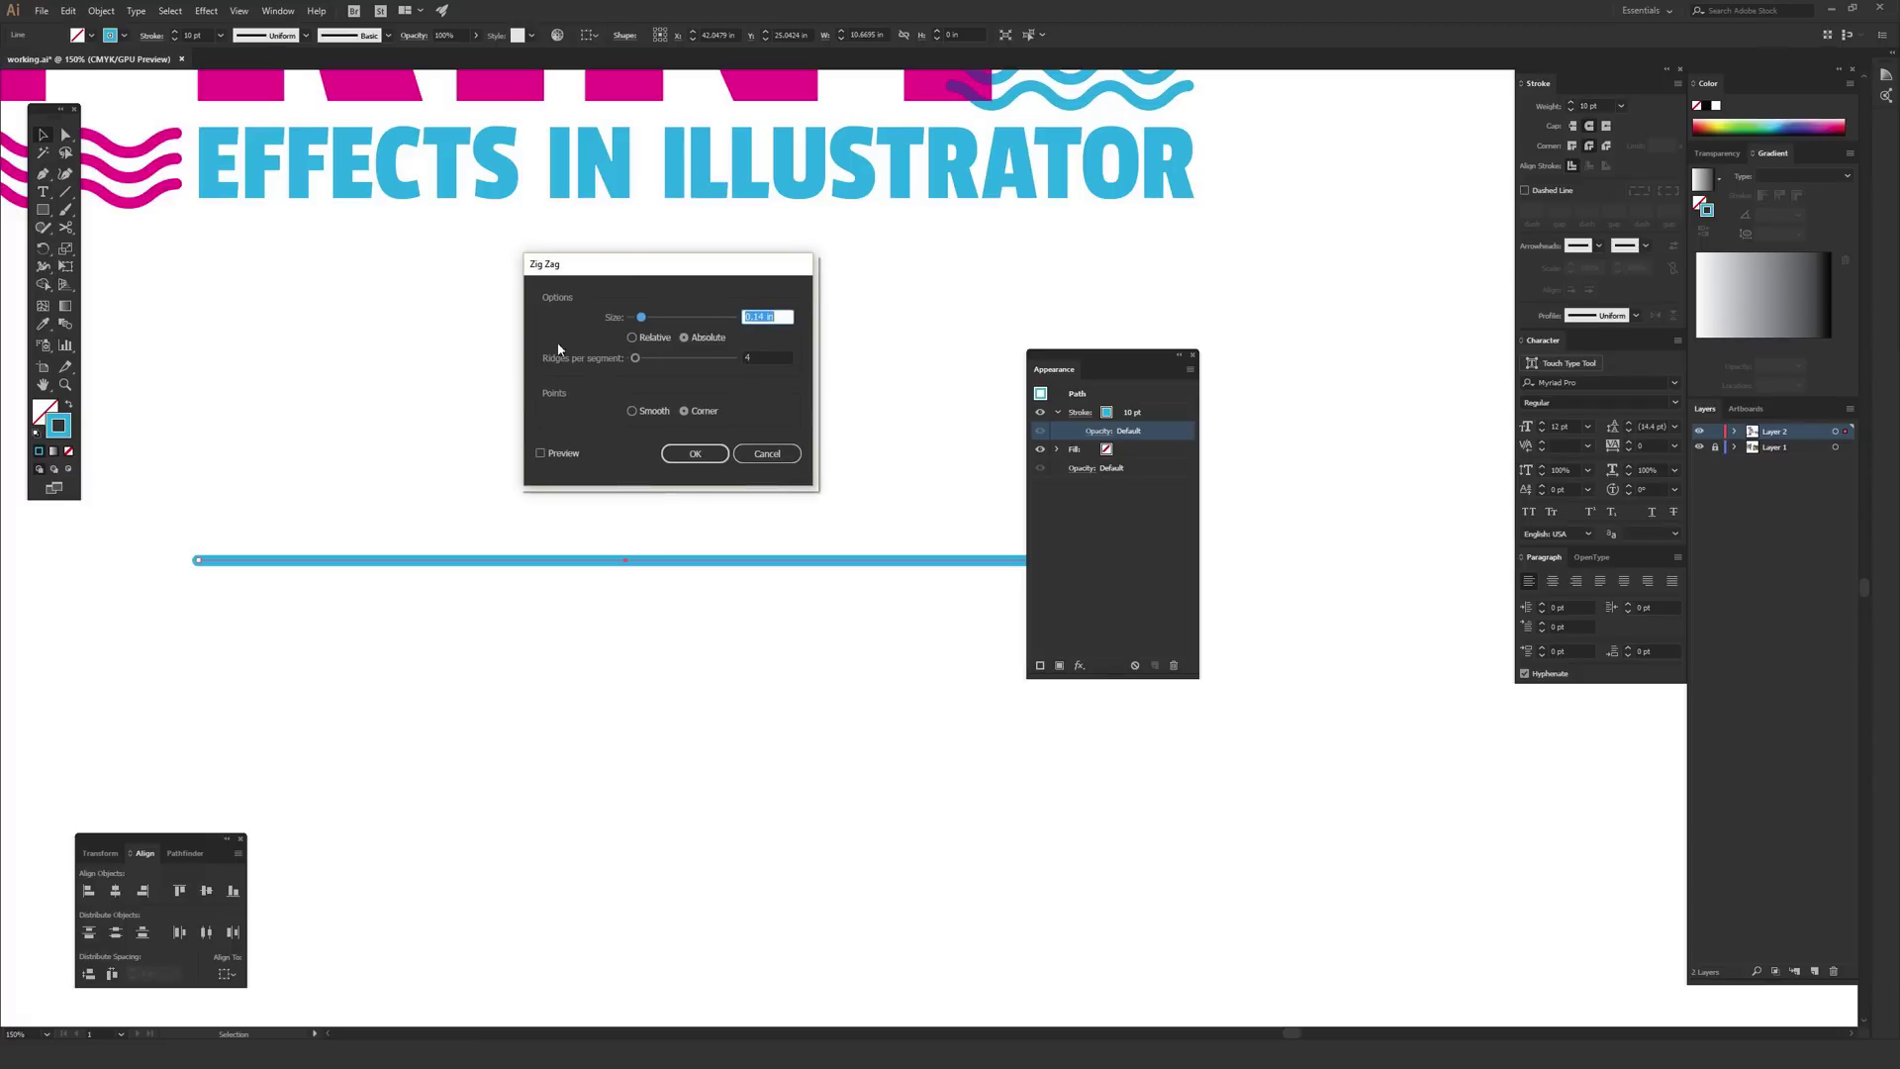
pyautogui.click(541, 453)
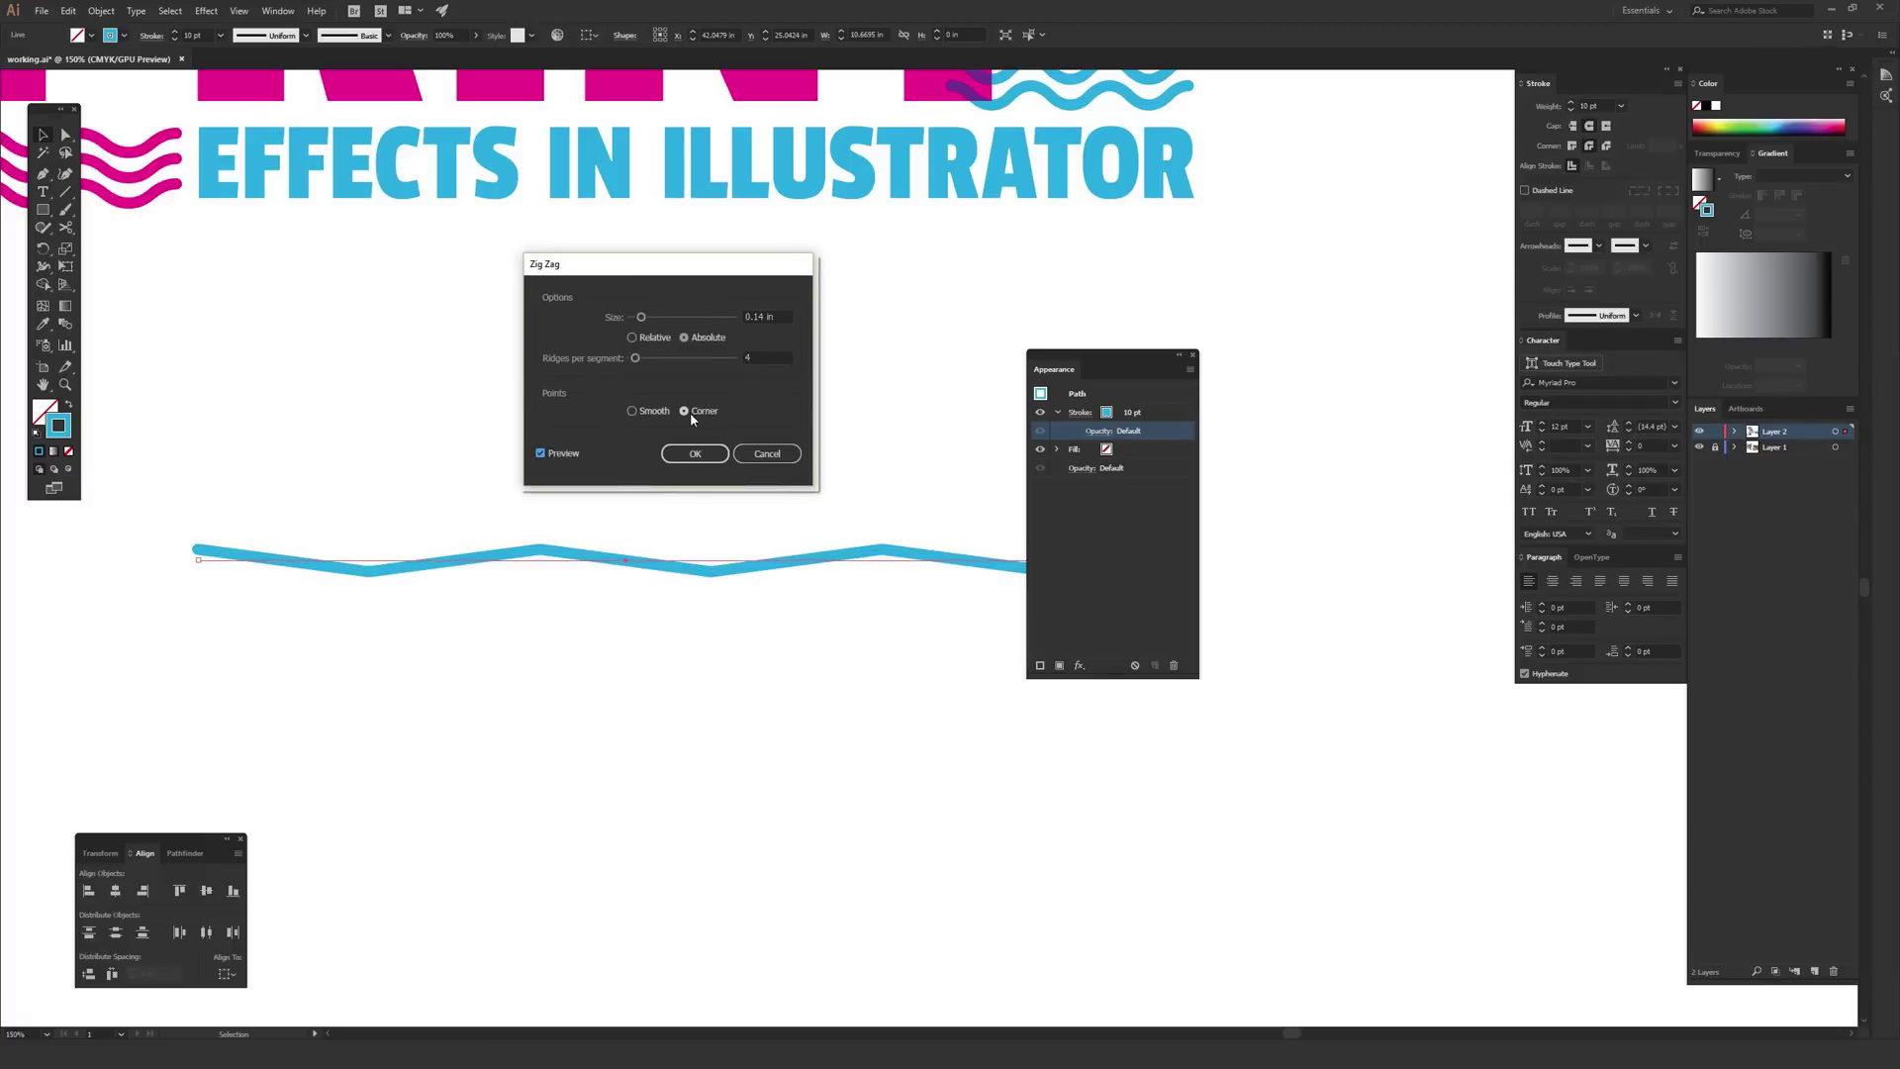
pyautogui.click(631, 411)
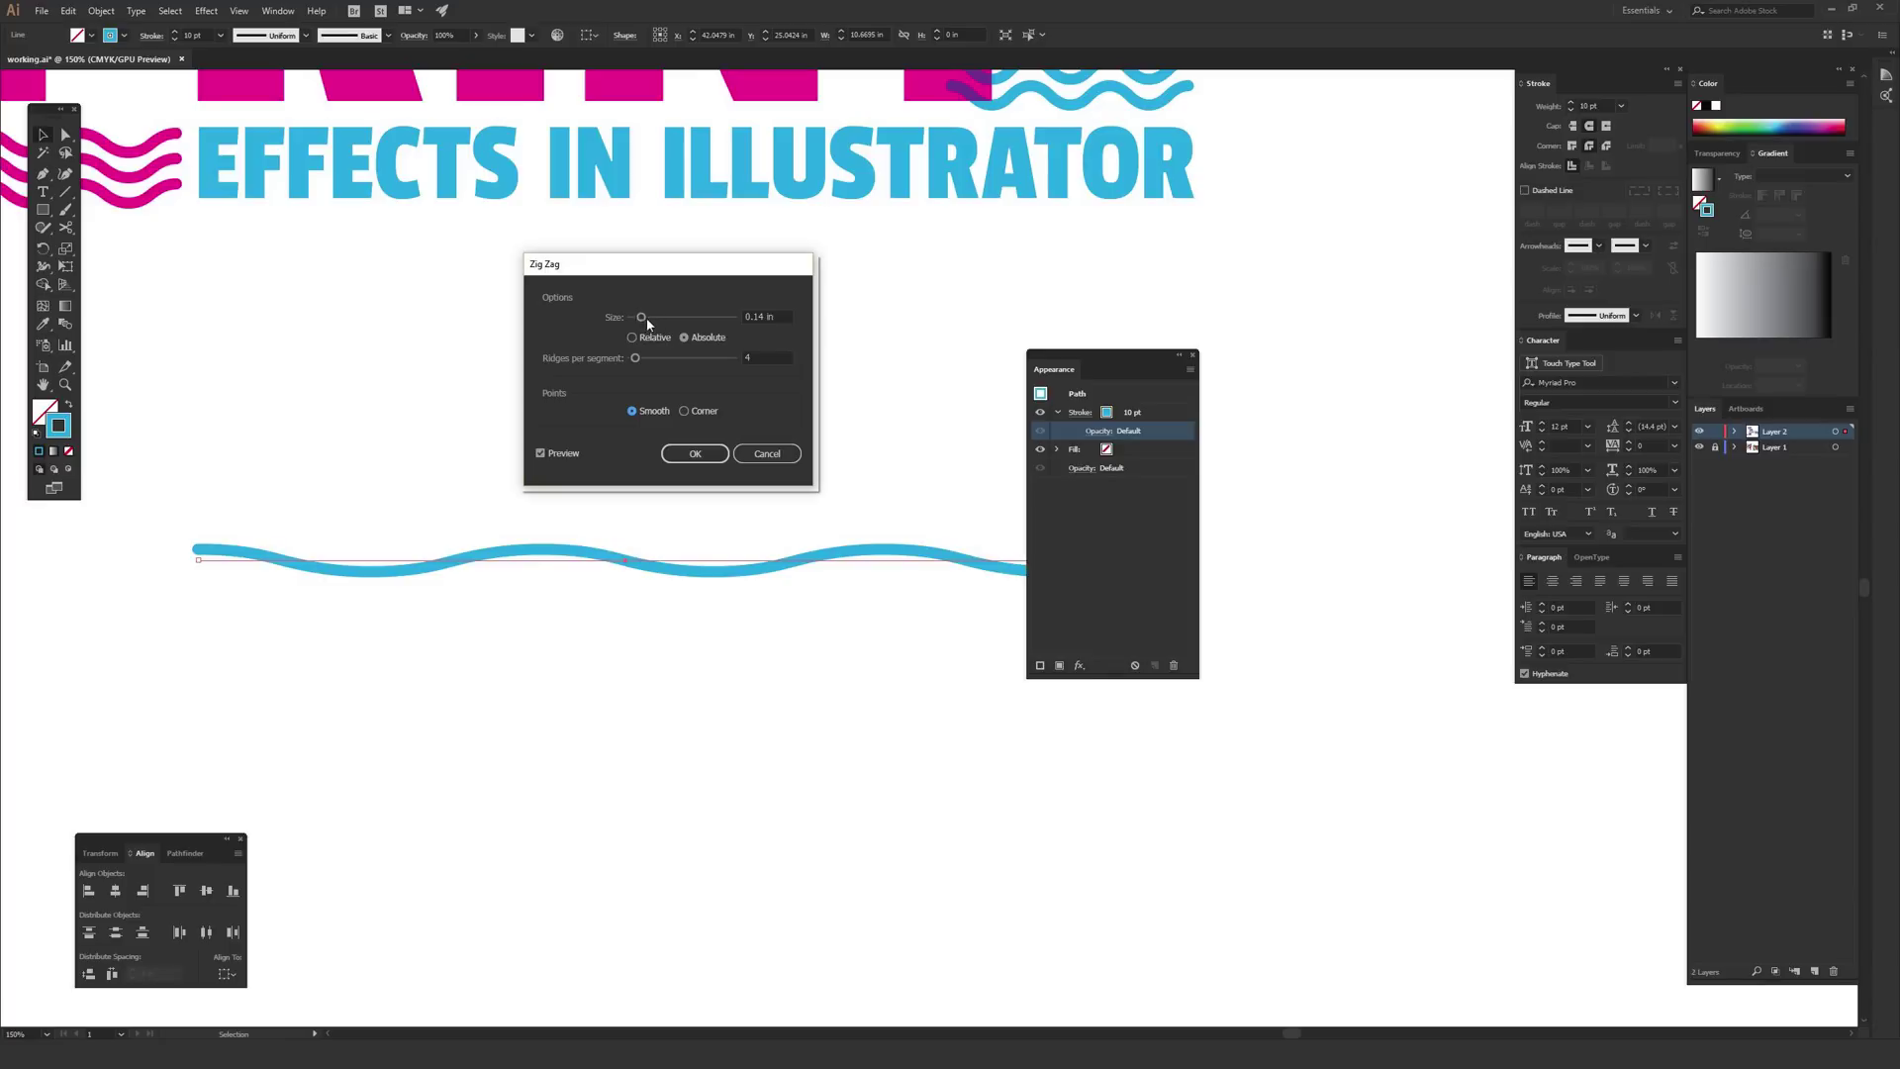
pyautogui.moveTo(644, 318)
pyautogui.mouseDown()
pyautogui.moveTo(676, 317)
pyautogui.moveTo(656, 360)
pyautogui.moveTo(635, 358)
pyautogui.moveTo(659, 318)
pyautogui.mouseUp()
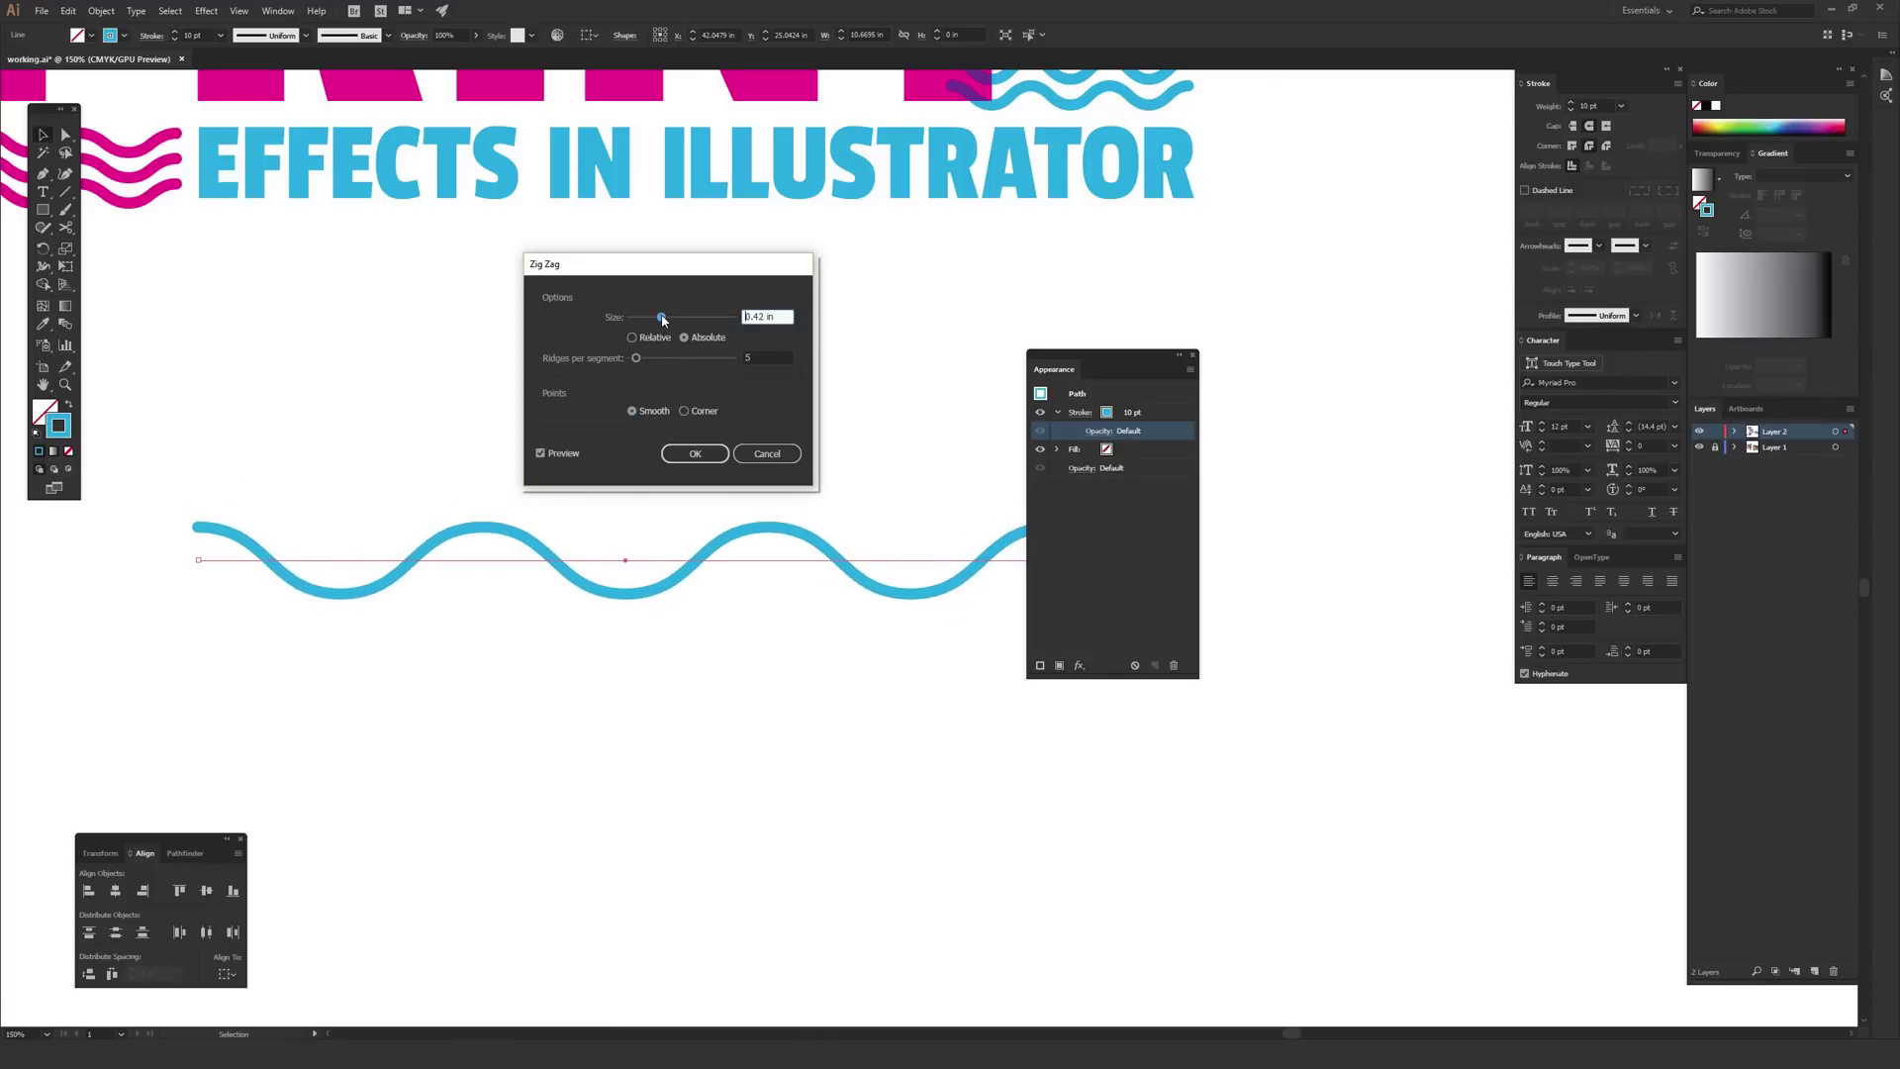
pyautogui.click(695, 454)
pyautogui.click(733, 382)
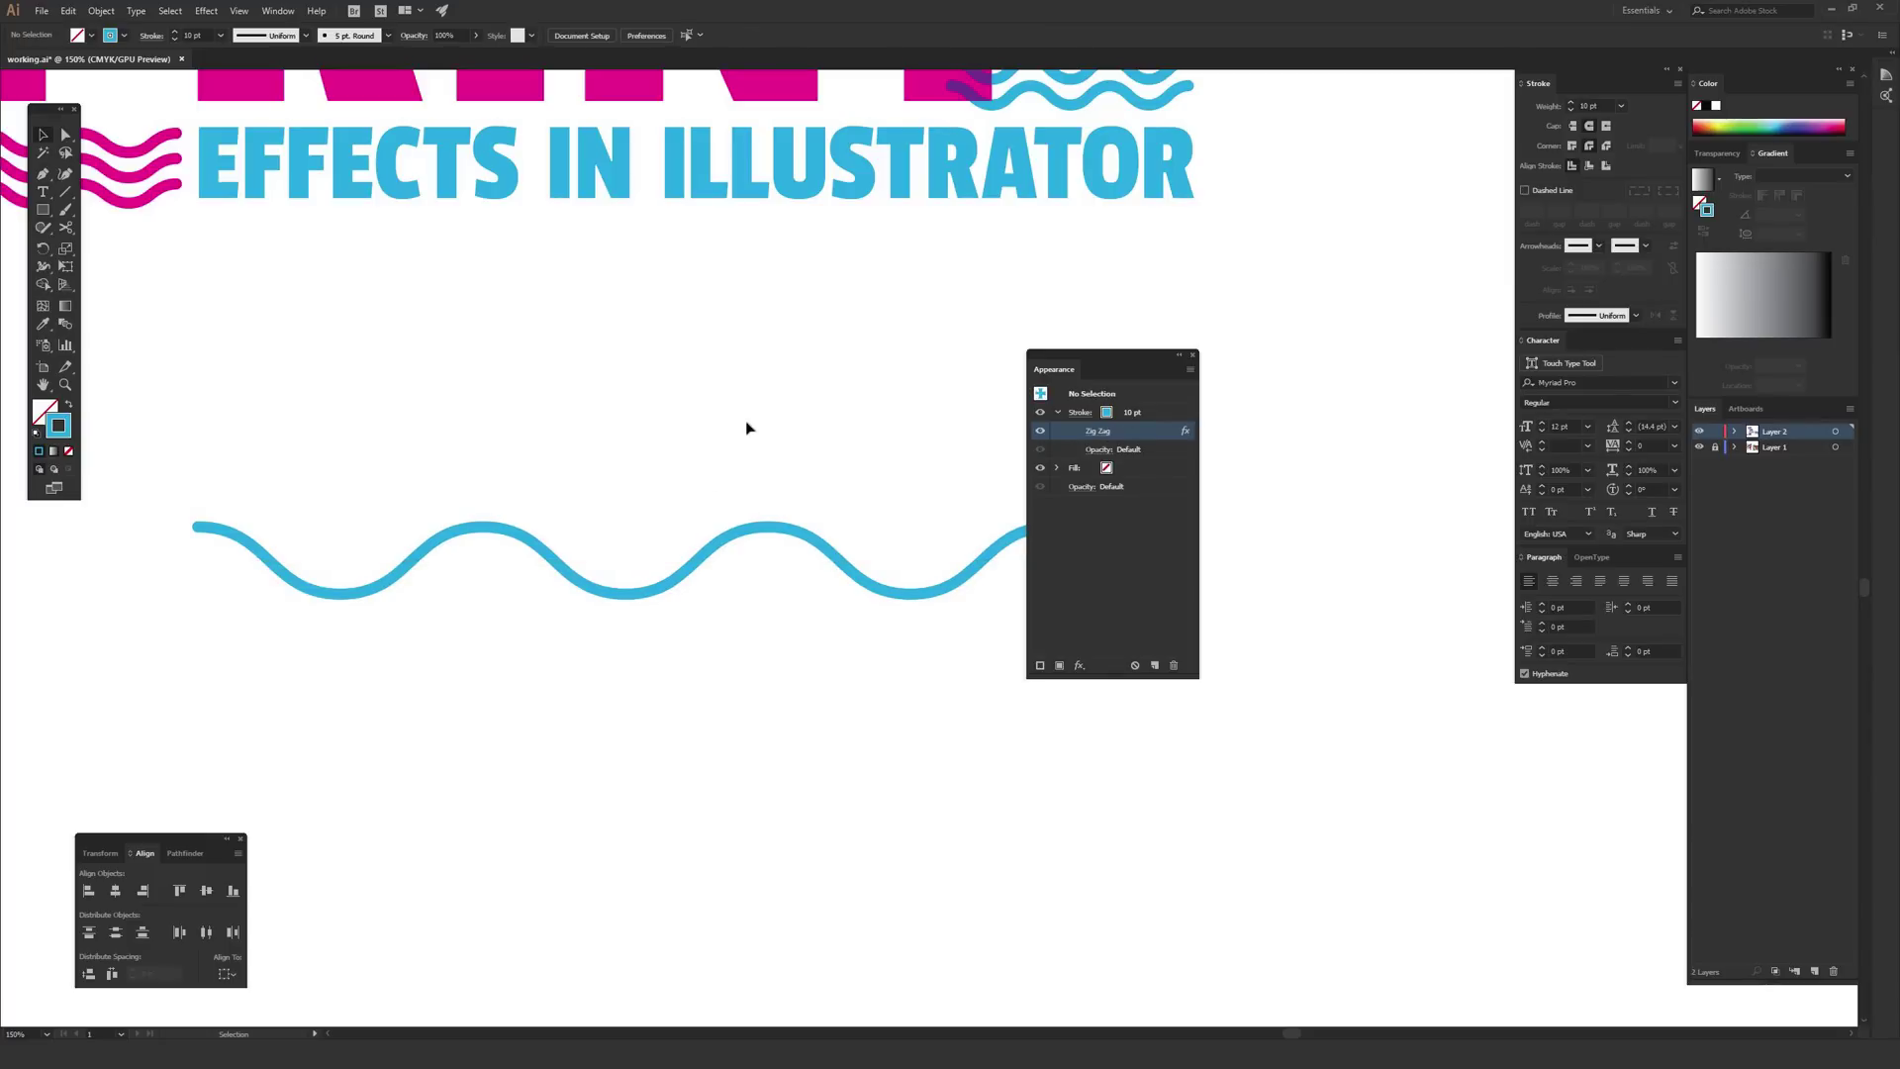
pyautogui.hotkey('ctrl', '-')
pyautogui.hotkey('ctrl', '-')
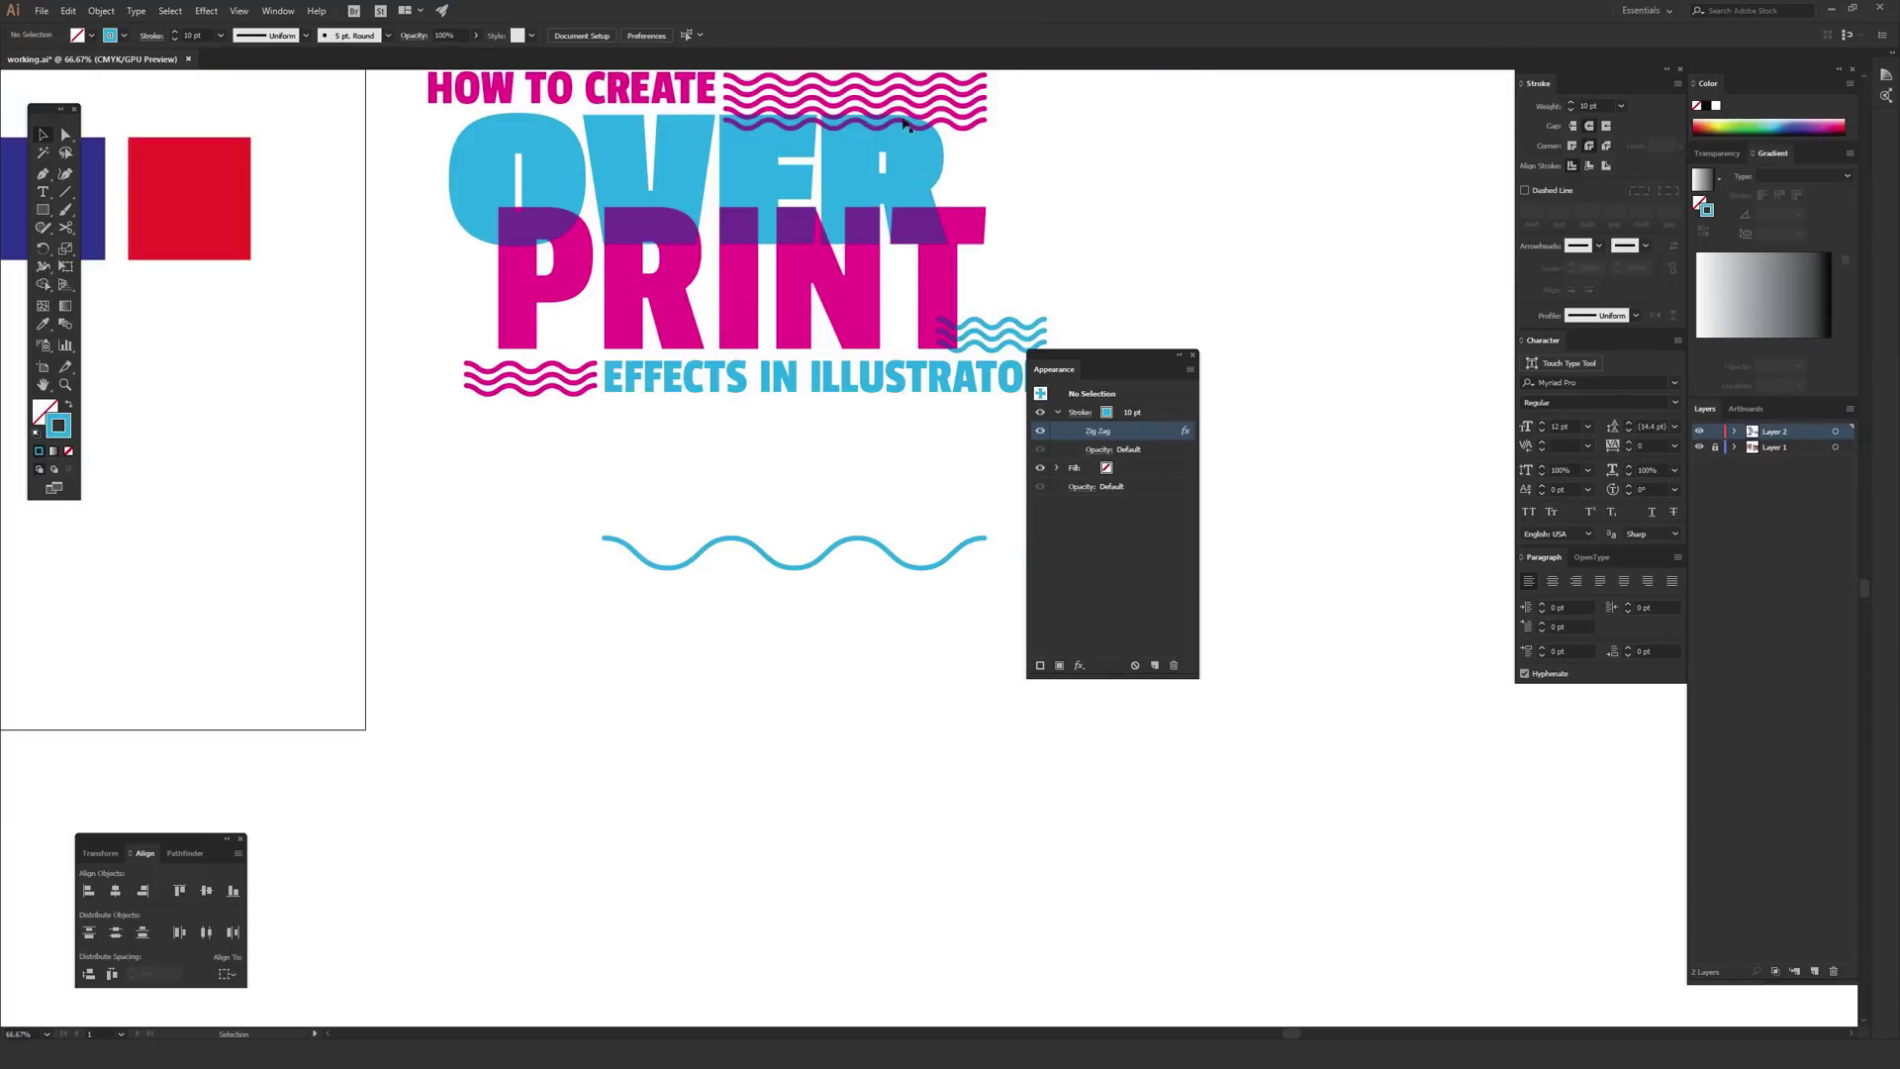
# Centre the title artwork and zoom out to 33.33% to show the neighbouring swatch artboard
pyautogui.moveTo(960, 180); pyautogui.dragTo(881, 304)
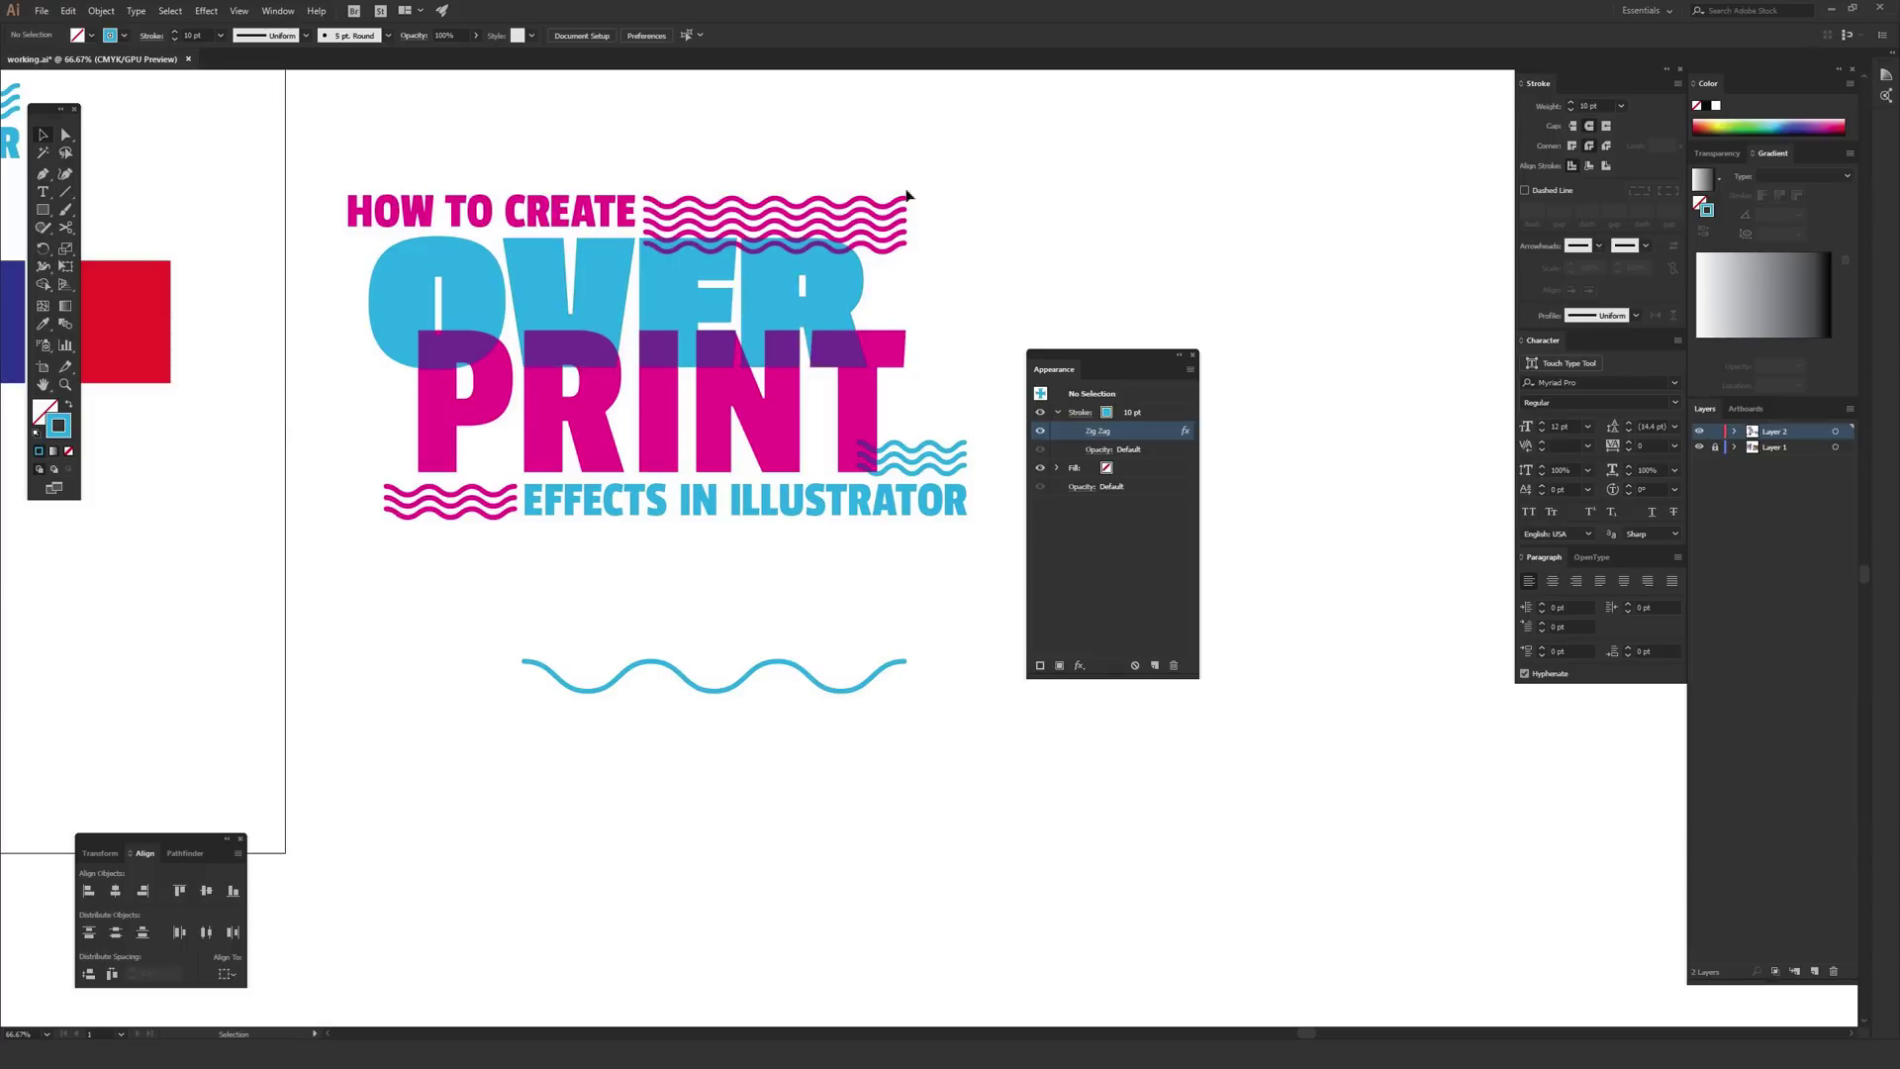
pyautogui.hotkey('ctrl', '-')
# Zoom to 66.67% and pan from the Tune-Yards poster back to the Menomena wave poster
pyautogui.hscroll(-10, 417, 476)
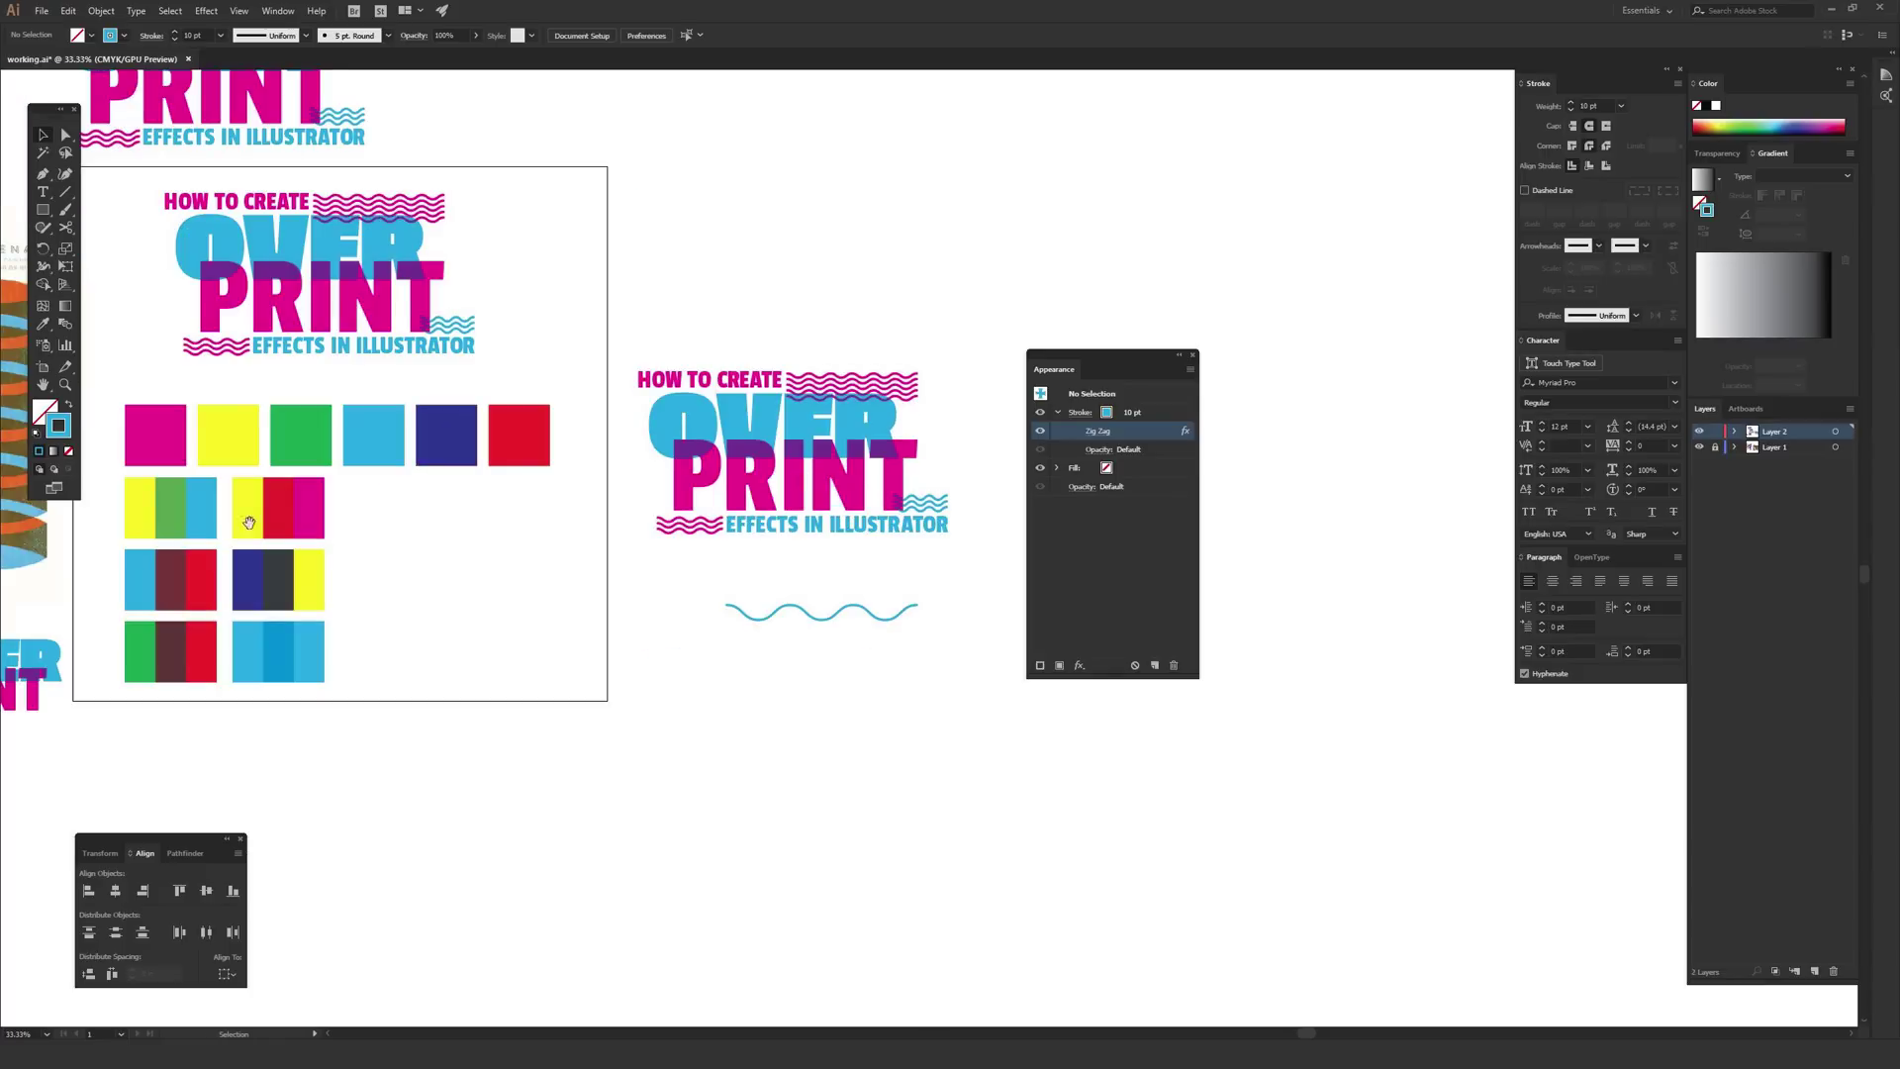
pyautogui.hotkey('ctrl', '+')
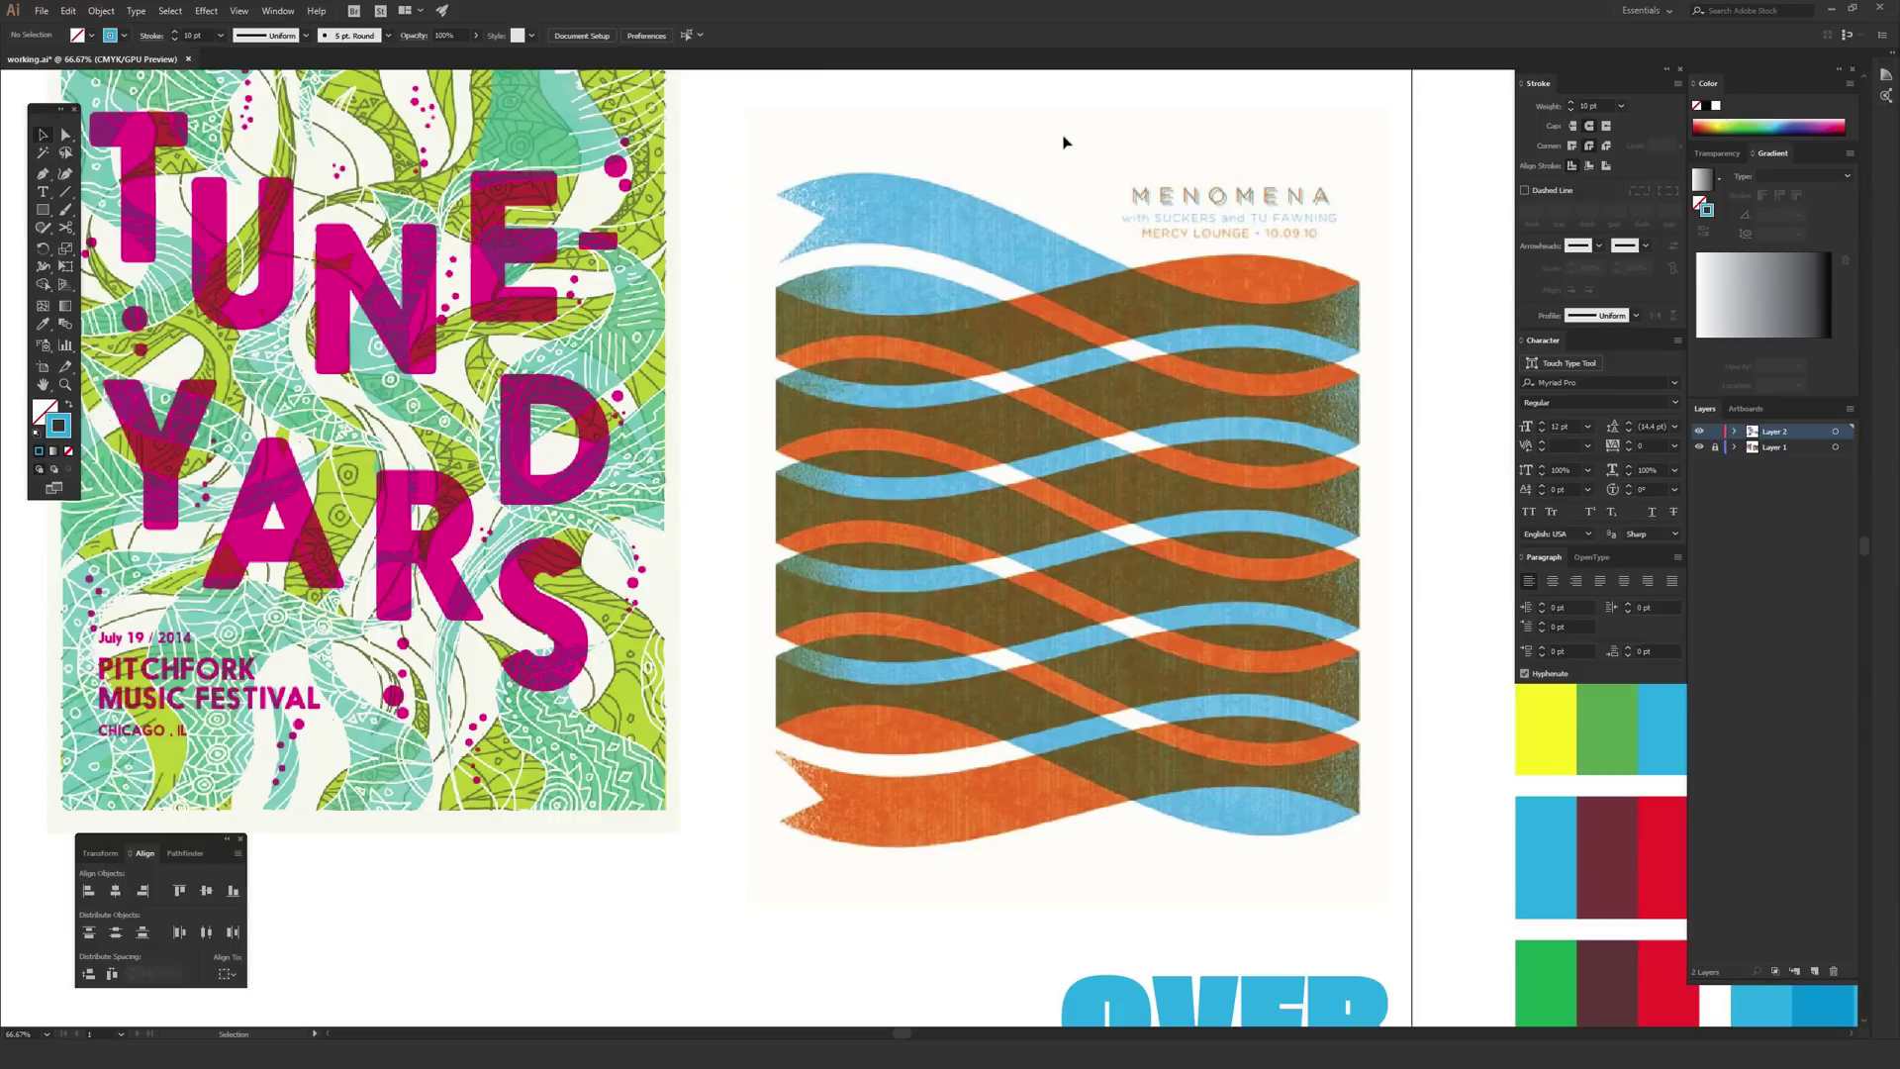
pyautogui.hscroll(-5, 876, 283)
pyautogui.scroll(2, 877, 284)
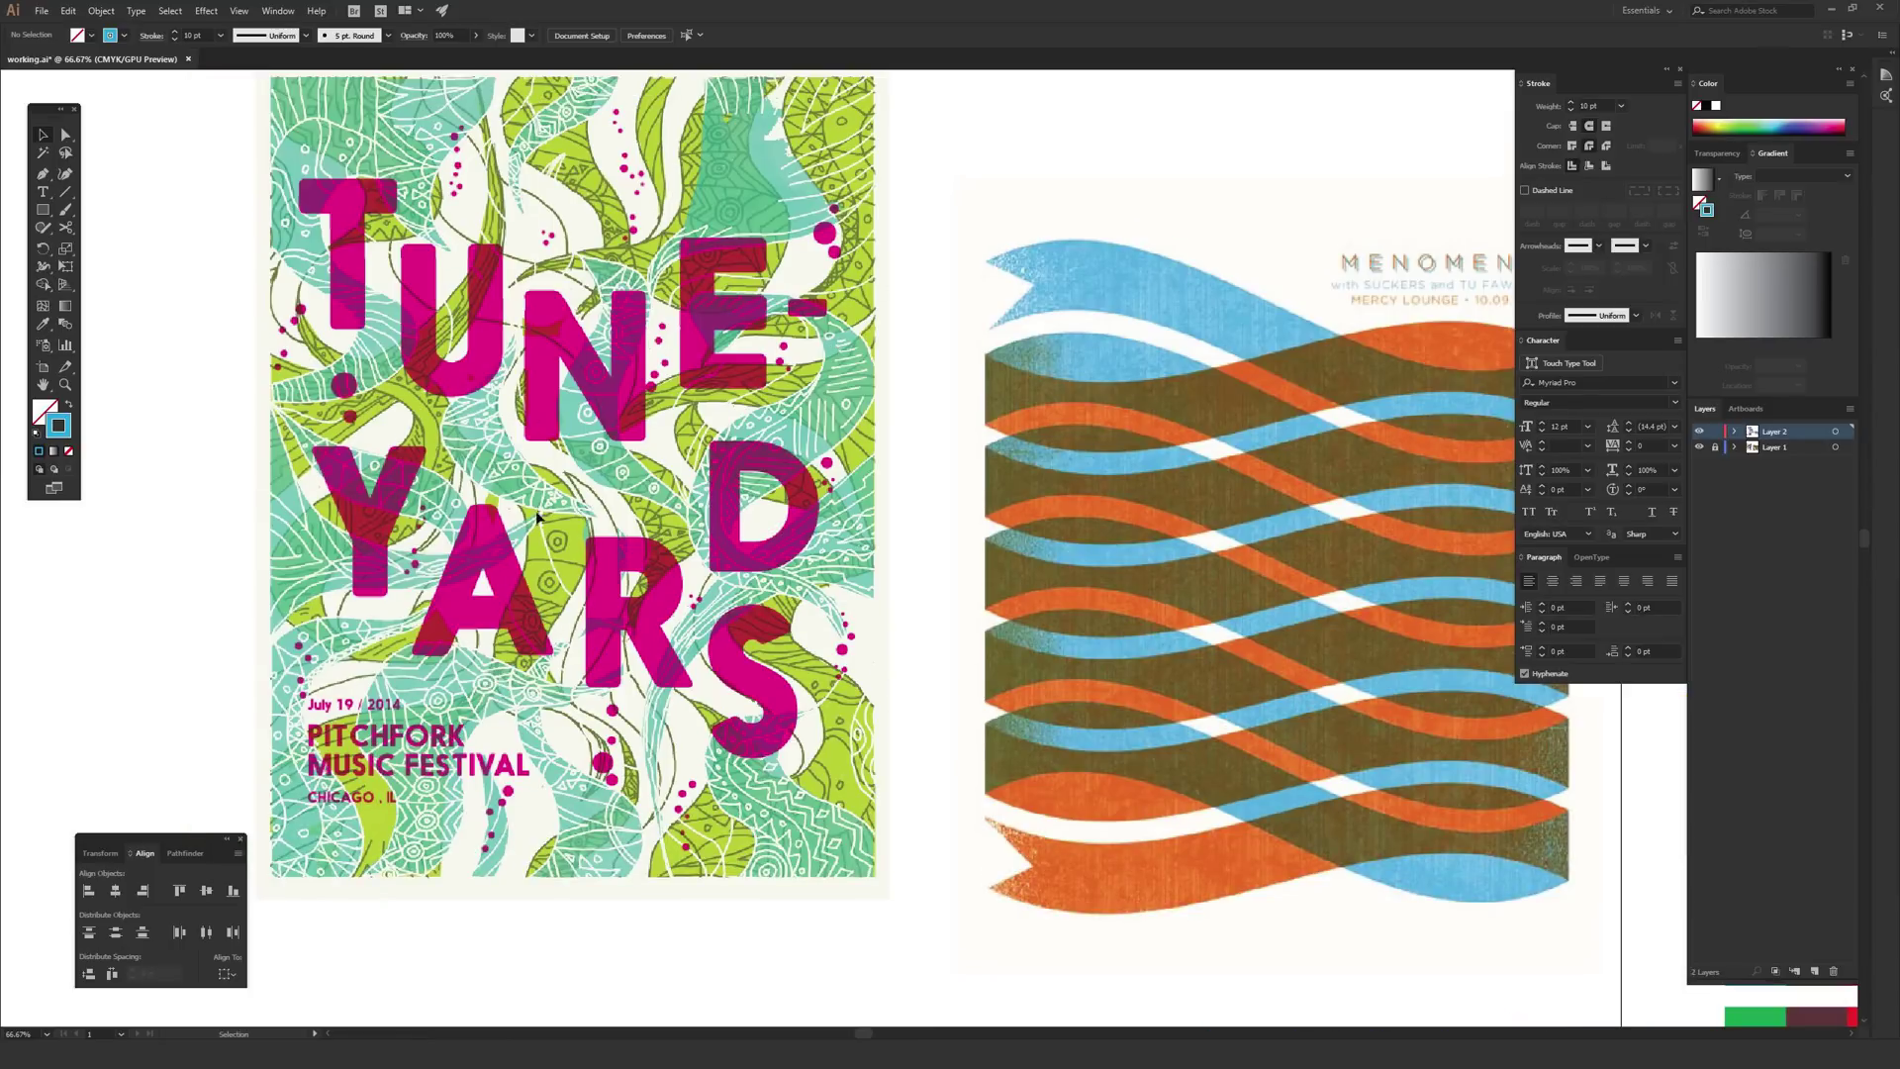
pyautogui.hscroll(5, 880, 438)
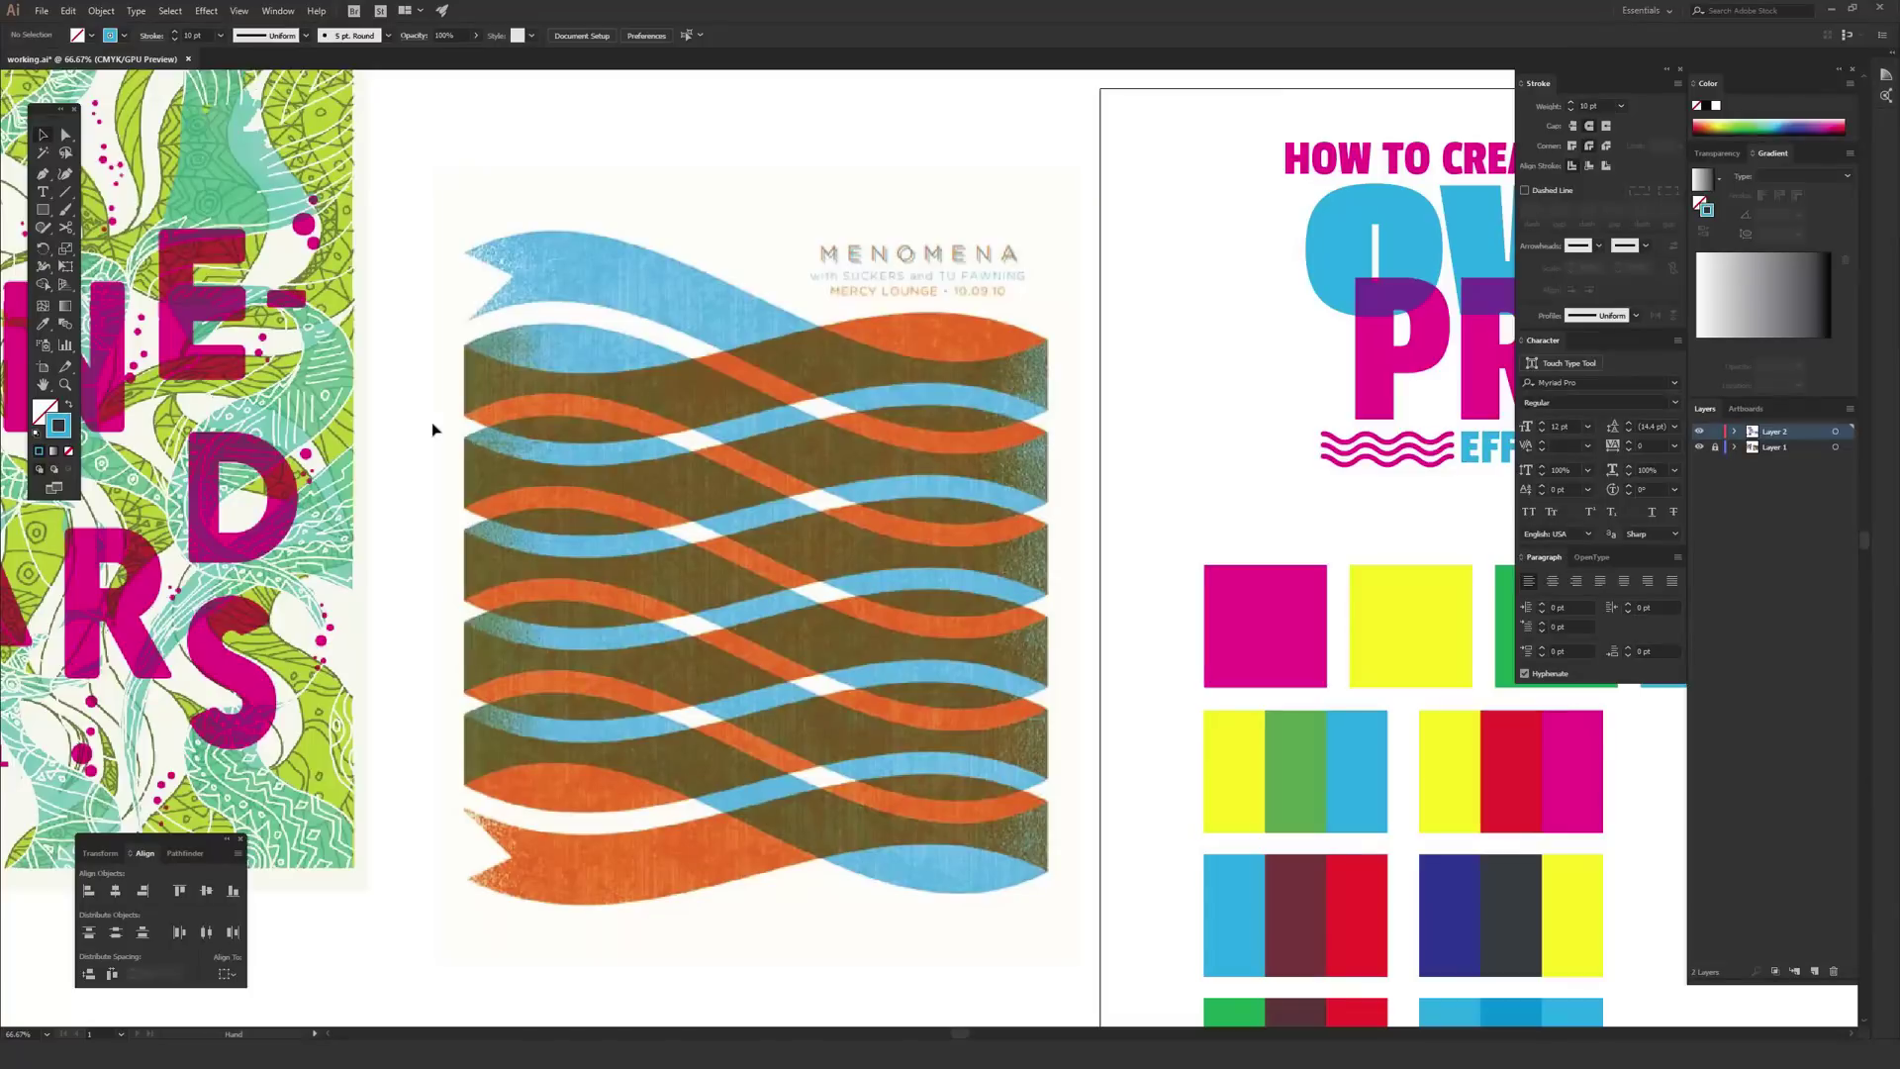